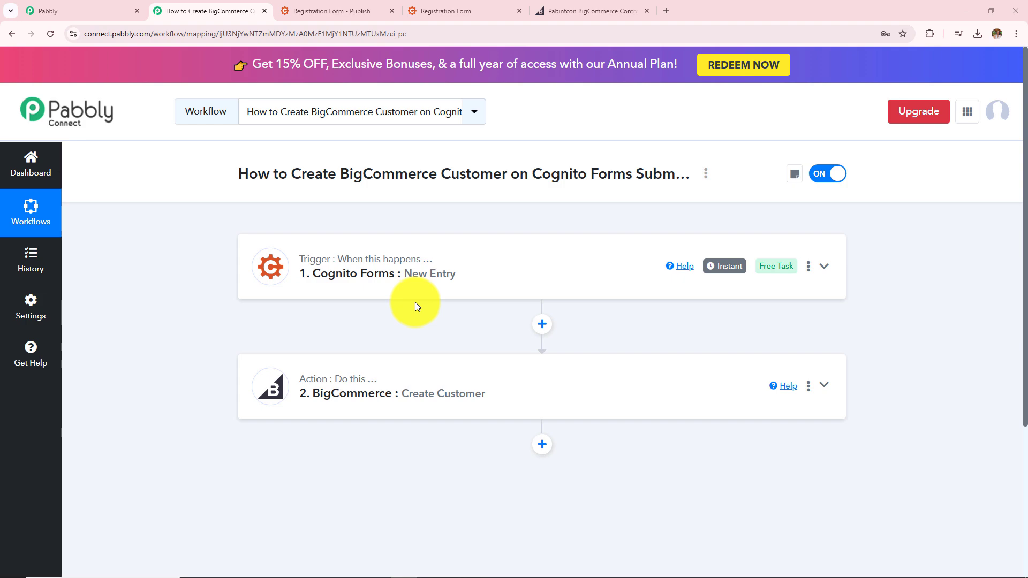
Switch to the published Cognito Forms Registration Form tab to test the workflow.
{"action": "left_click", "coordinate": [455, 10]}
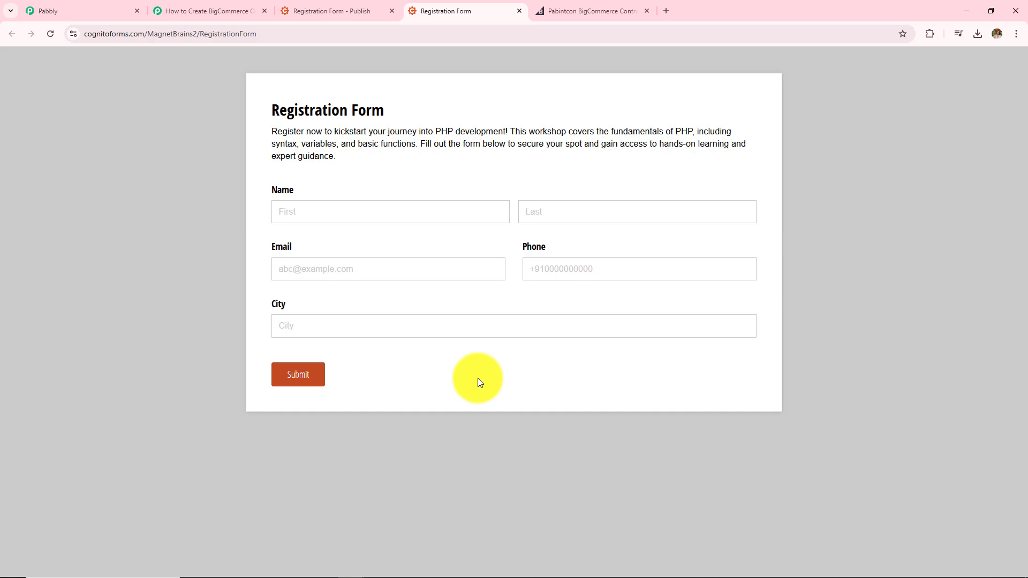
Fill in the test registrant's first and last name, e-mail, phone number and city.
{"action": "left_click", "coordinate": [415, 214]}
{"action": "type", "text": "Latest"}
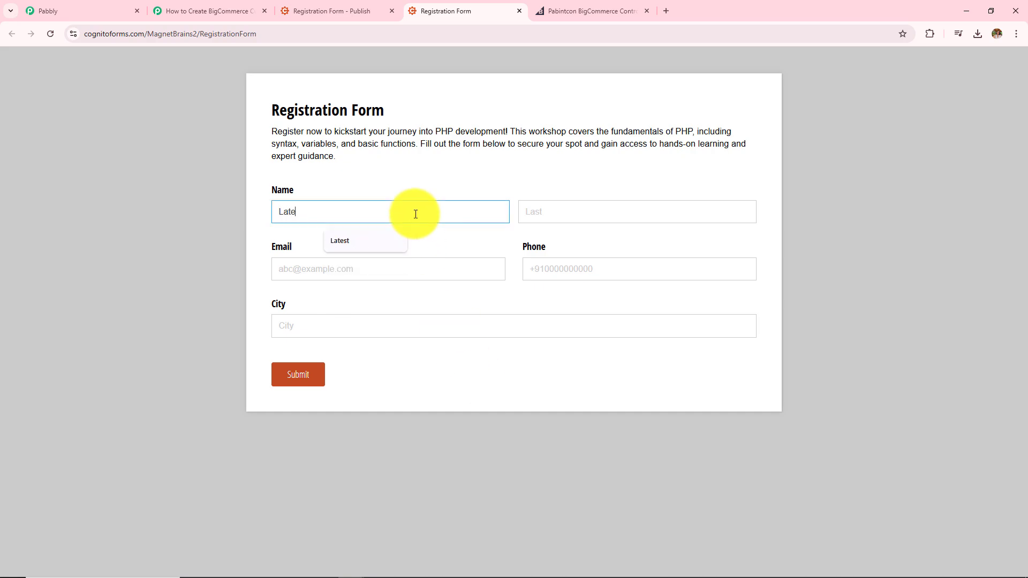
{"action": "left_click", "coordinate": [523, 219]}
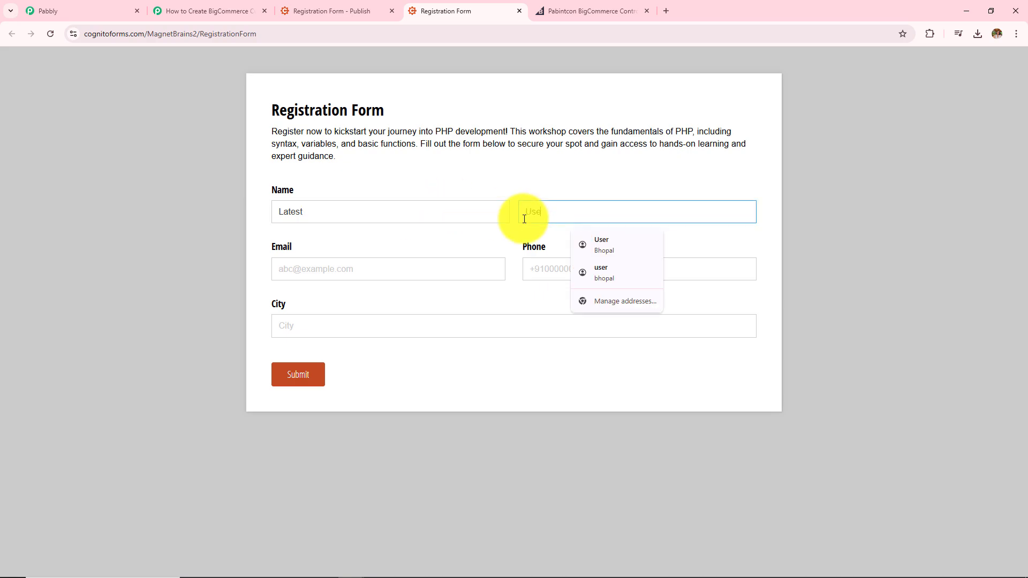
{"action": "type", "text": "User"}
{"action": "left_click", "coordinate": [336, 274]}
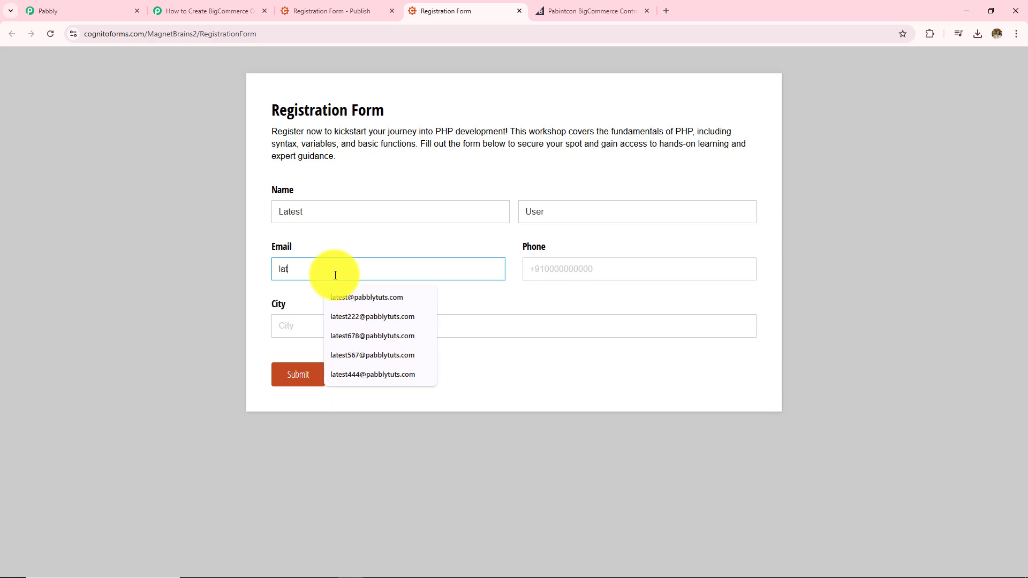
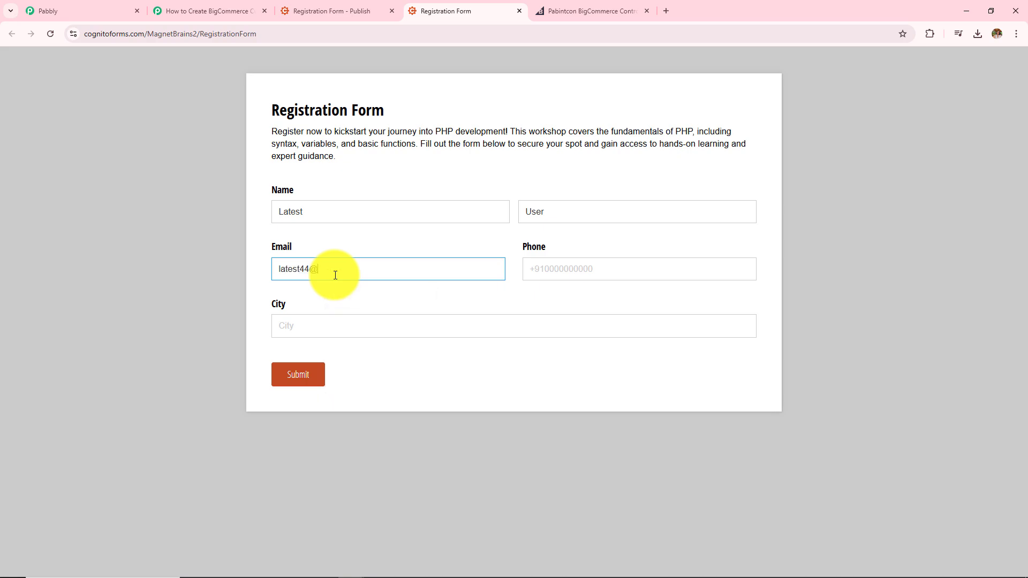
{"action": "left_click", "coordinate": [551, 268]}
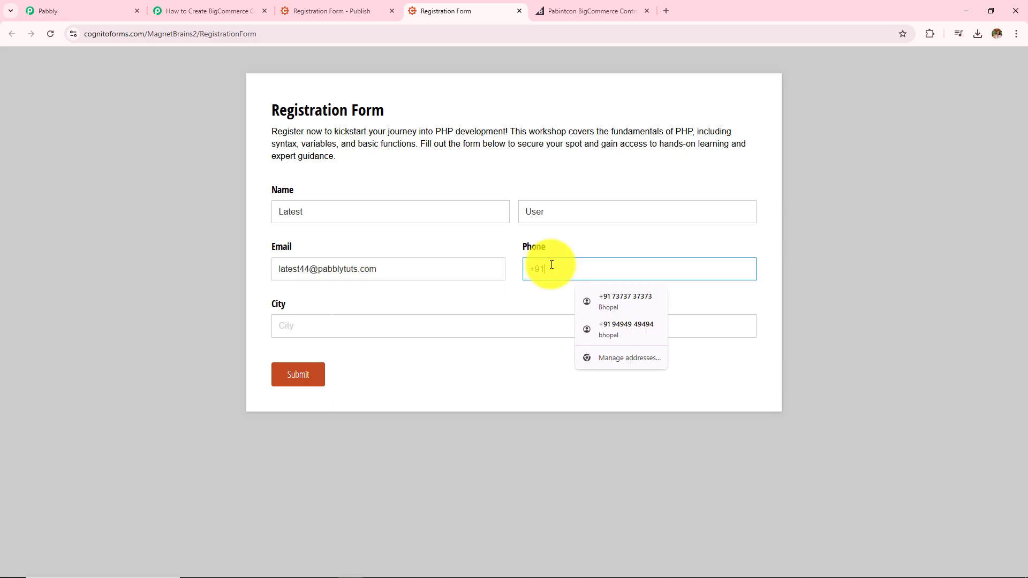
{"action": "type", "text": "+918383838383"}
{"action": "left_click", "coordinate": [536, 328]}
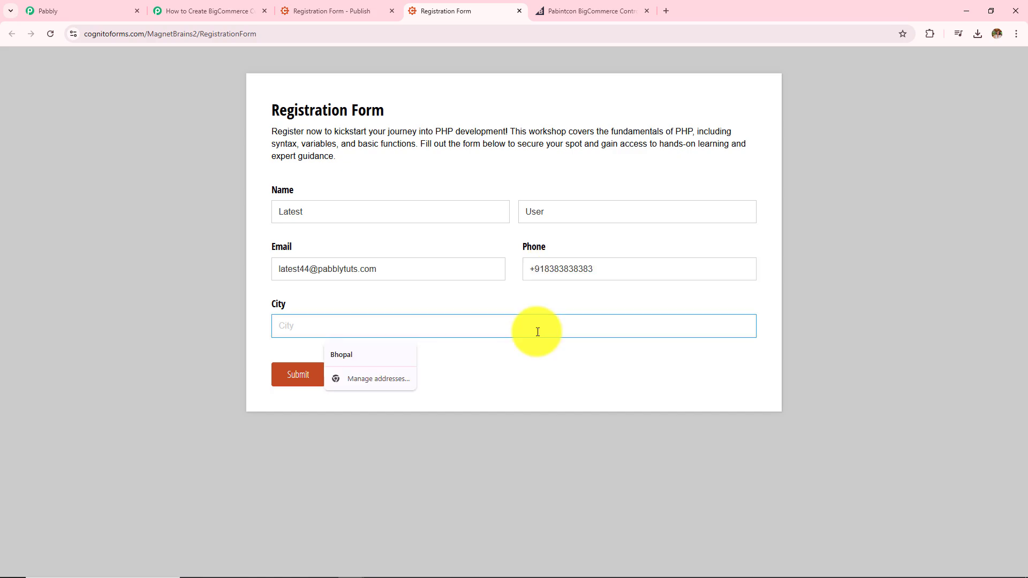
{"action": "type", "text": "Indore"}
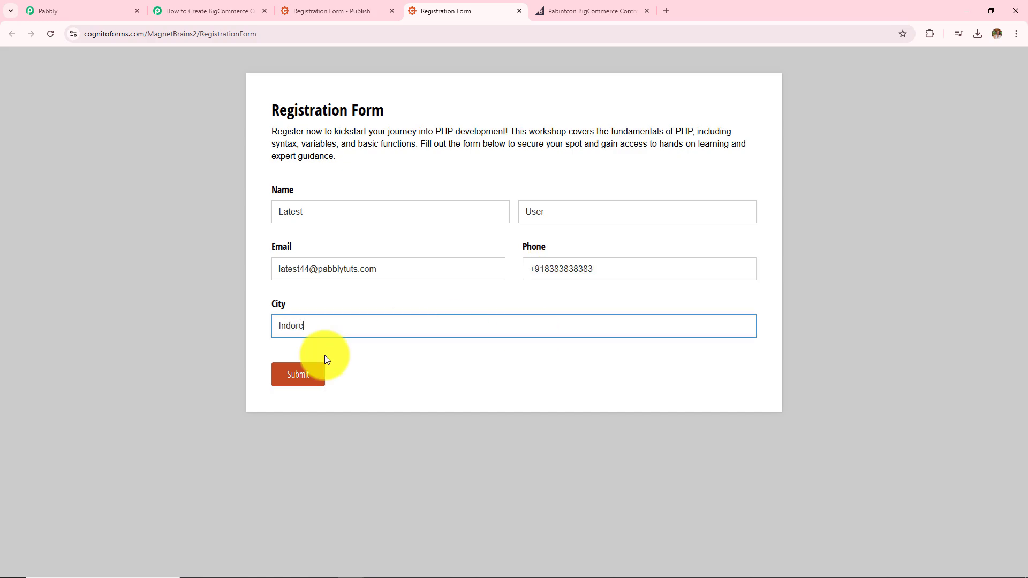
Submit the test registration, then view the BigCommerce customer list.
{"action": "left_click", "coordinate": [296, 388]}
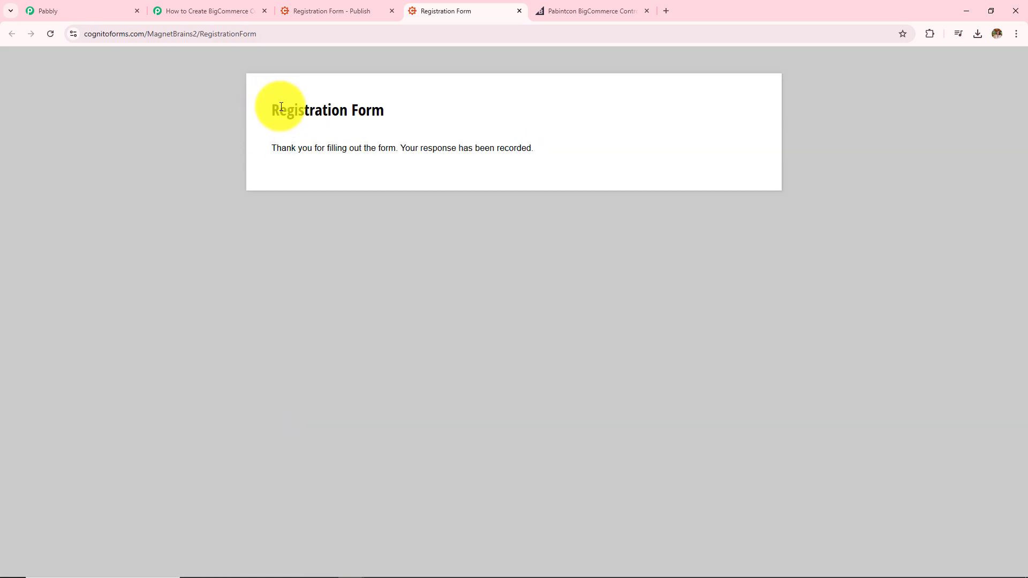
{"action": "left_click_drag", "start_coordinate": [263, 109], "coordinate": [571, 170]}
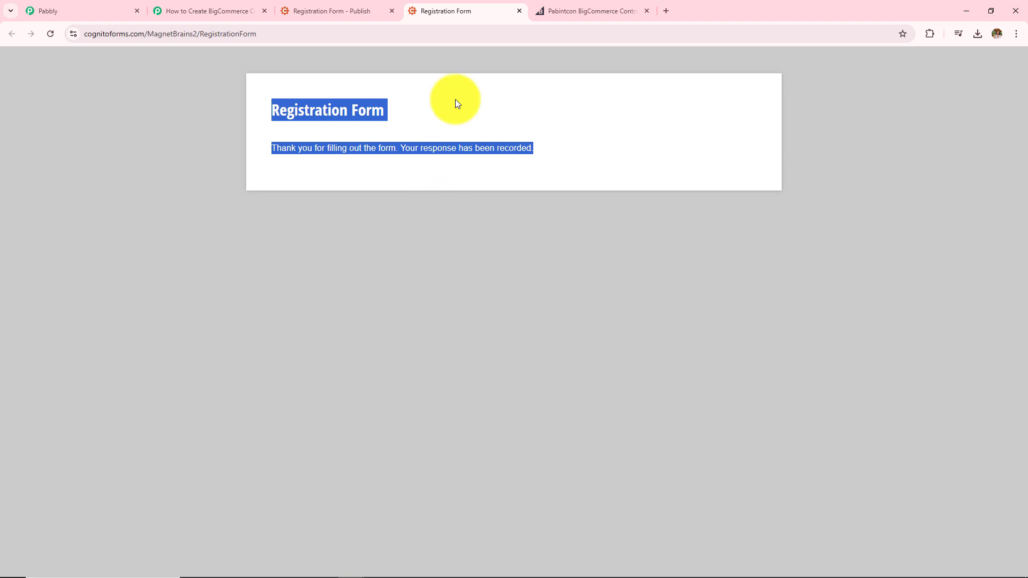
{"action": "left_click", "coordinate": [570, 5]}
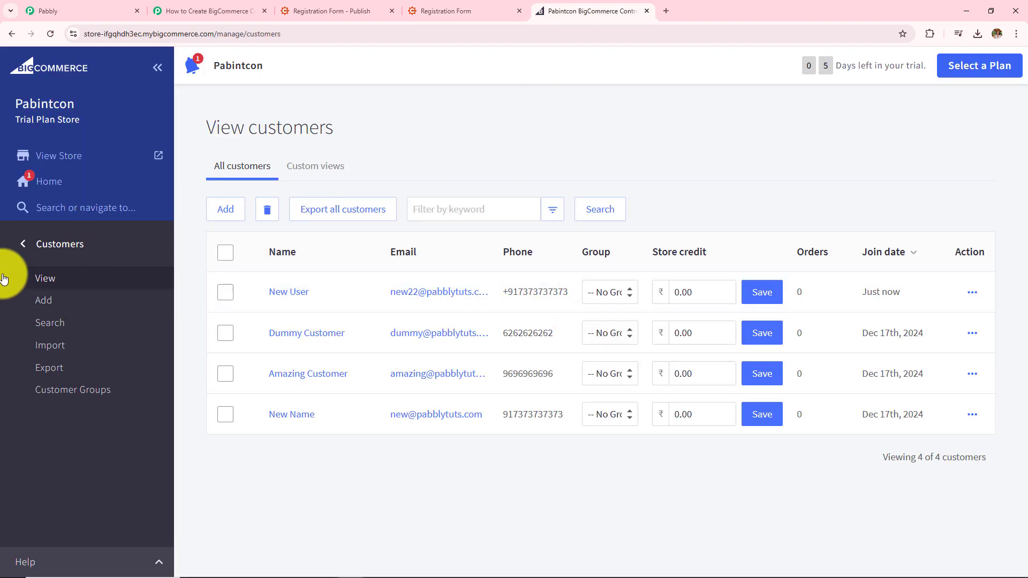
Refresh BigCommerce customers and review the newly added customer's details, then go back to Pabbly.
{"action": "left_click", "coordinate": [52, 30]}
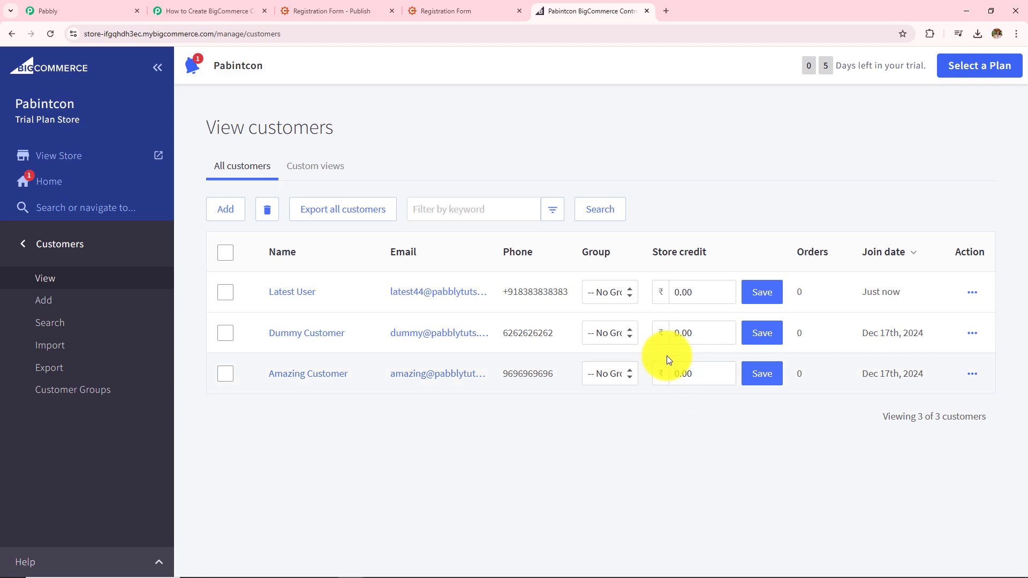
{"action": "left_click", "coordinate": [293, 297]}
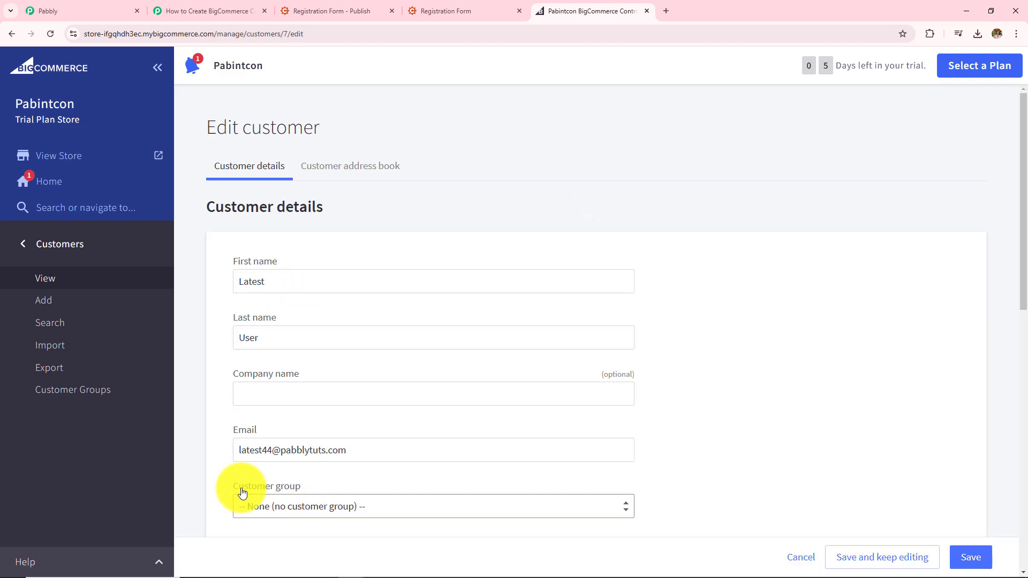
{"action": "scroll", "coordinate": [544, 407], "scroll_direction": "down", "scroll_amount": 5}
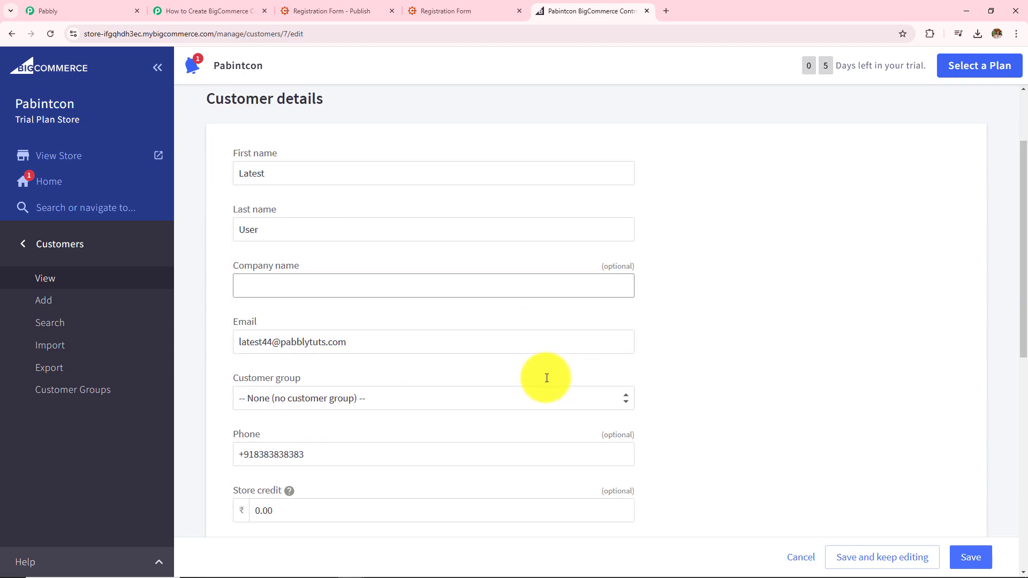
{"action": "scroll", "coordinate": [386, 301], "scroll_direction": "down", "scroll_amount": 6}
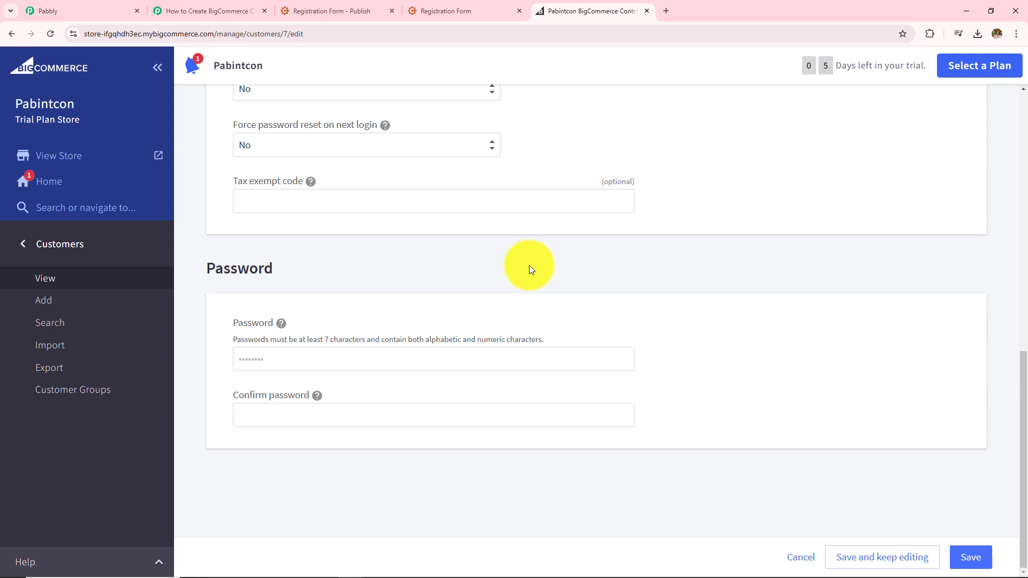
{"action": "left_click", "coordinate": [230, 11]}
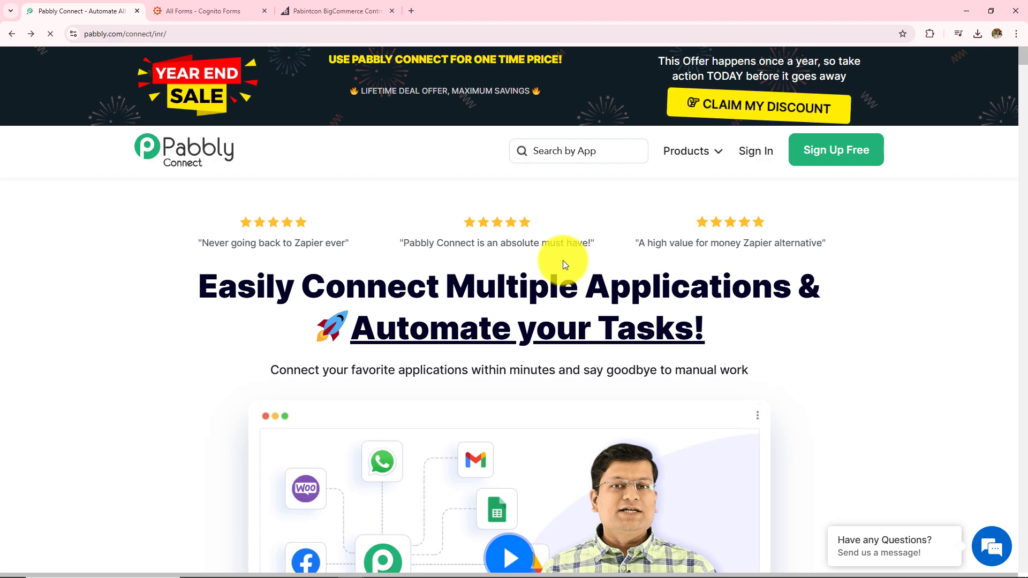
On the Pabbly site, dismiss the year-end sale popup, sign in and access Pabbly Connect.
{"action": "left_click", "coordinate": [220, 7]}
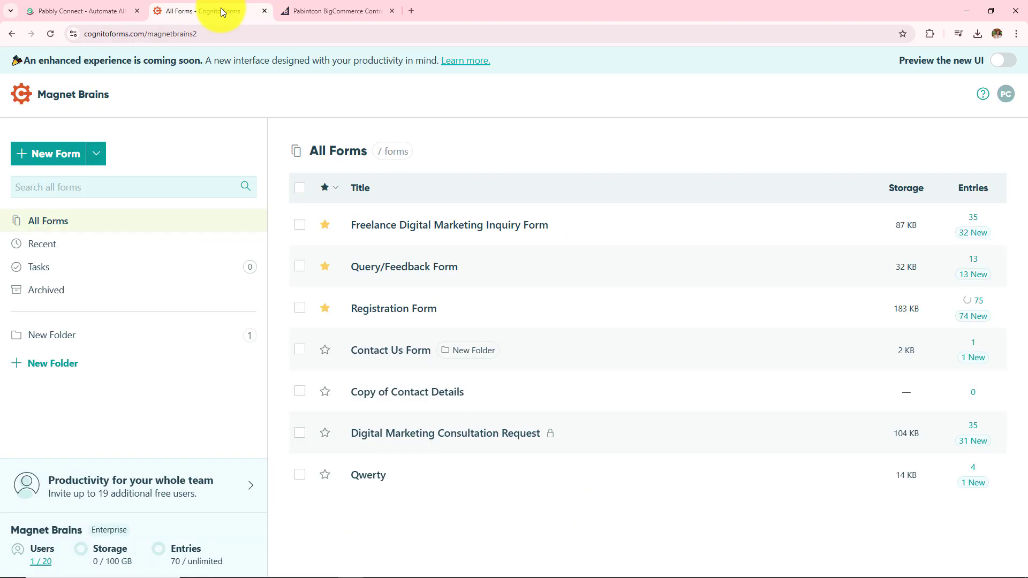
{"action": "left_click", "coordinate": [330, 5]}
{"action": "left_click", "coordinate": [53, 10]}
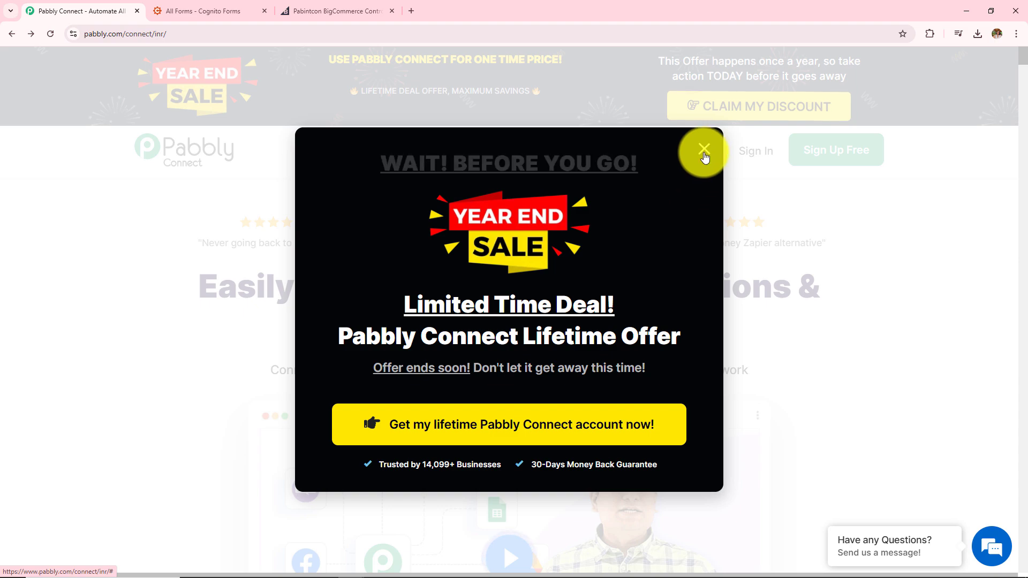
{"action": "left_click", "coordinate": [704, 150]}
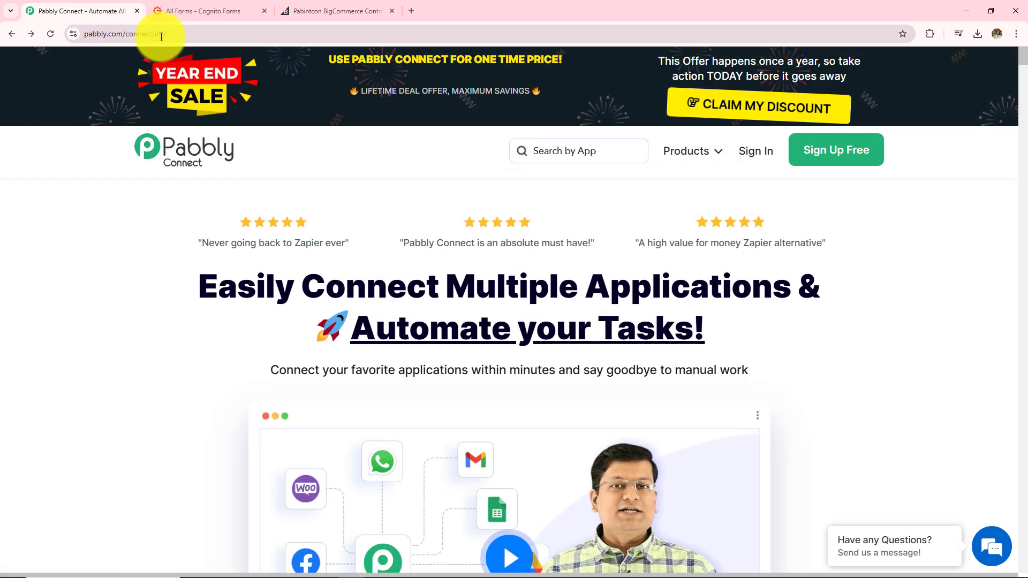
{"action": "left_click", "coordinate": [161, 34]}
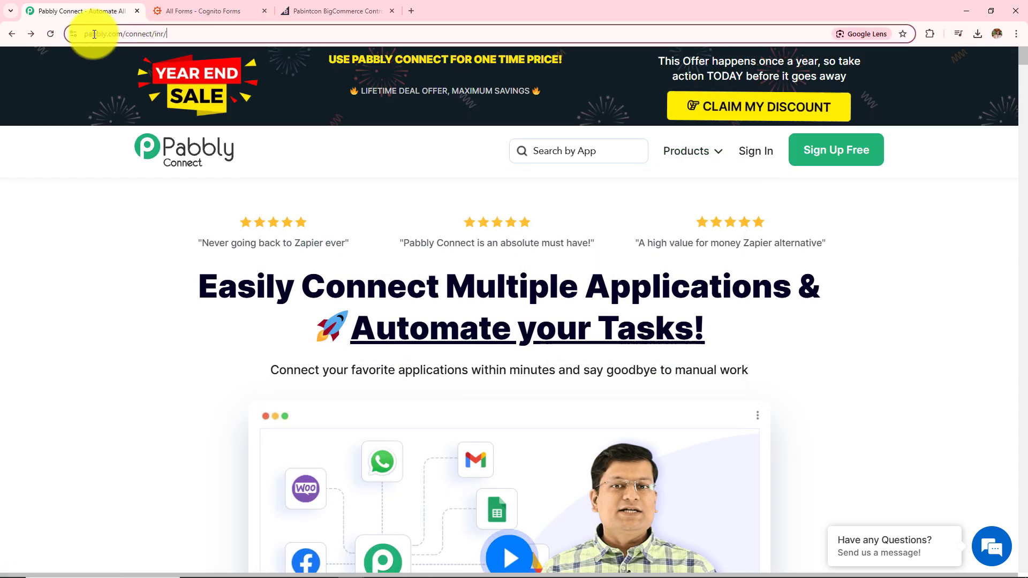
{"action": "left_click", "coordinate": [21, 278]}
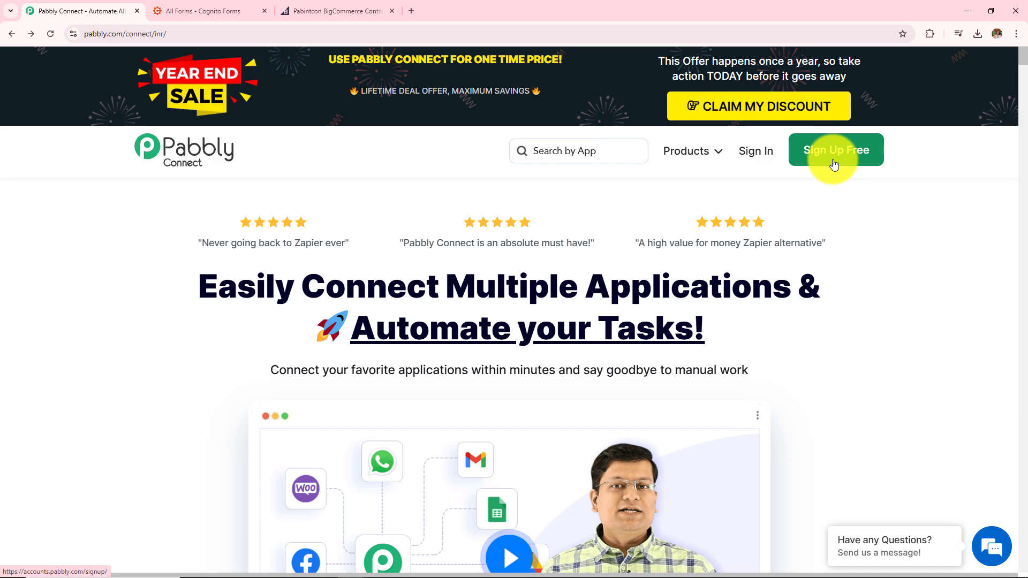
{"action": "left_click", "coordinate": [764, 155]}
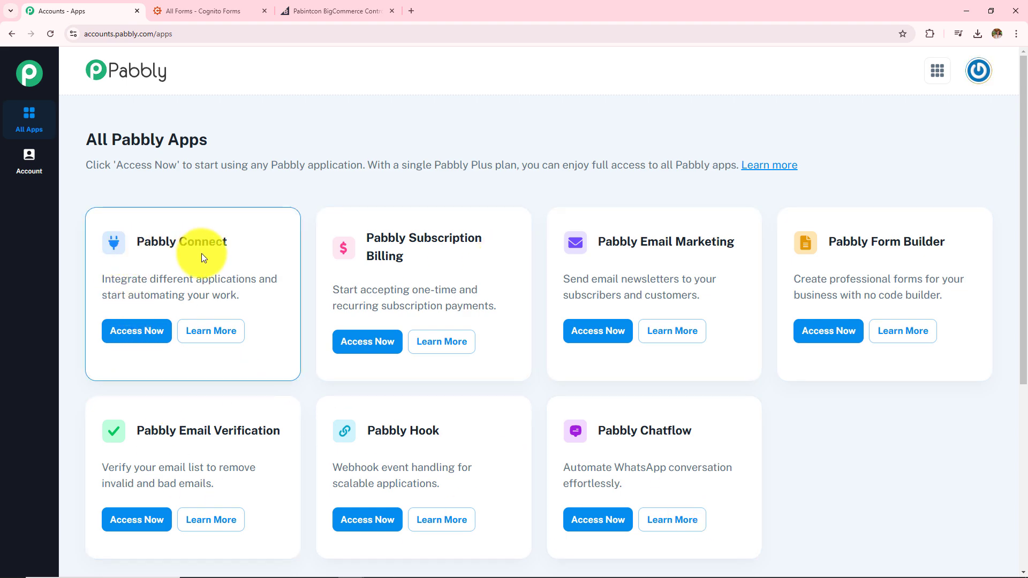
{"action": "left_click", "coordinate": [137, 336]}
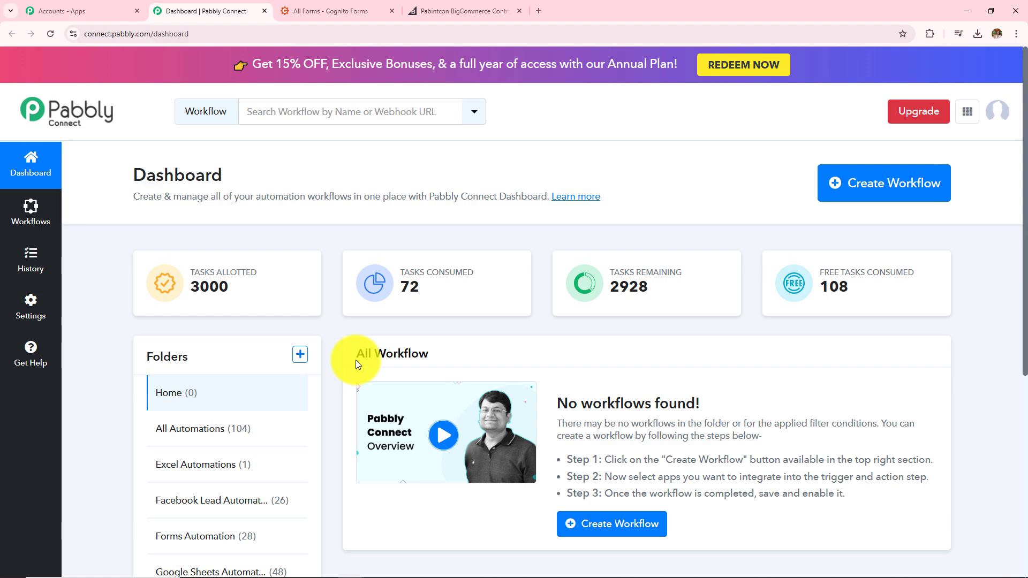
Review the dashboard's All Workflow heading and the Folders list with its Home folder.
{"action": "left_click_drag", "start_coordinate": [355, 356], "coordinate": [458, 371]}
{"action": "scroll", "coordinate": [456, 378], "scroll_direction": "down", "scroll_amount": 4}
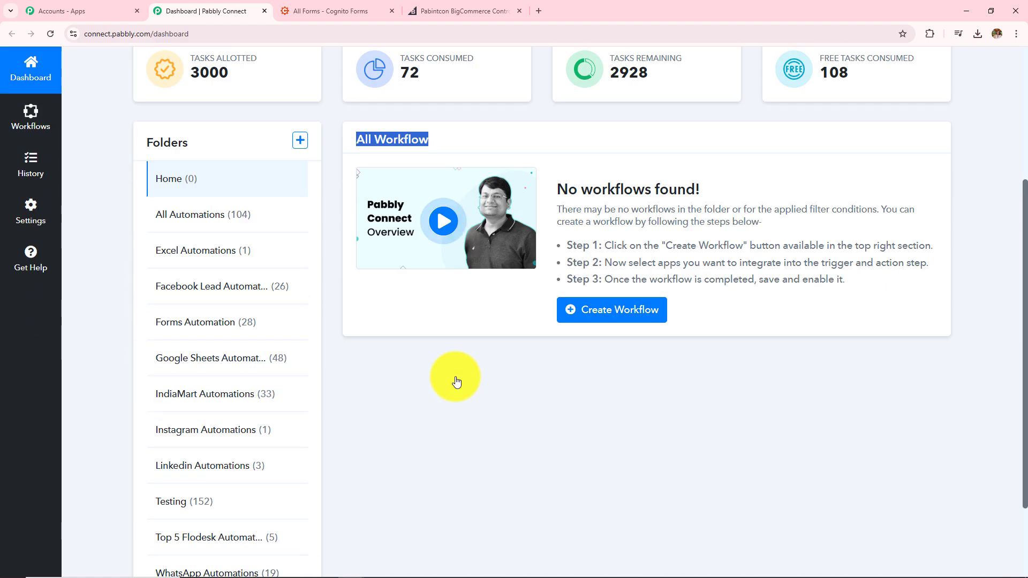
{"action": "left_click_drag", "start_coordinate": [133, 123], "coordinate": [236, 202]}
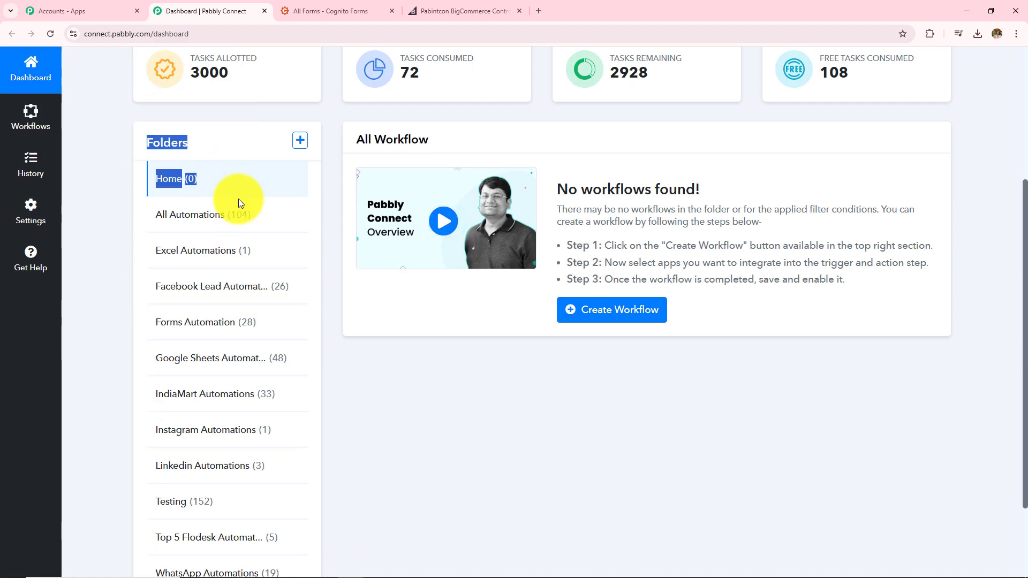
{"action": "left_click", "coordinate": [383, 375]}
{"action": "scroll", "coordinate": [393, 416], "scroll_direction": "up", "scroll_amount": 4}
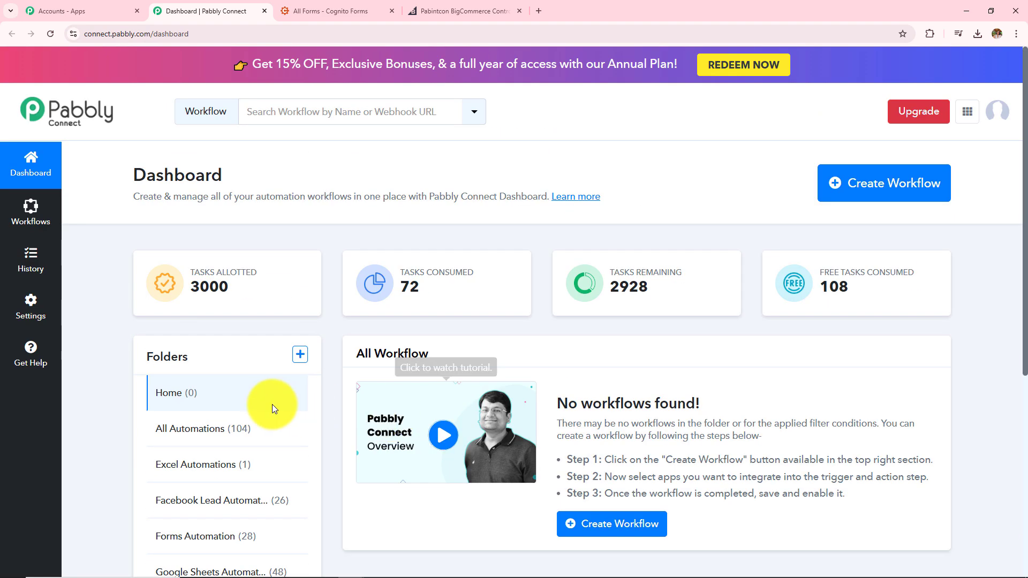
Open the Create Folder dialog, inspect the Folder Name field, and close it unsaved.
{"action": "left_click", "coordinate": [300, 354]}
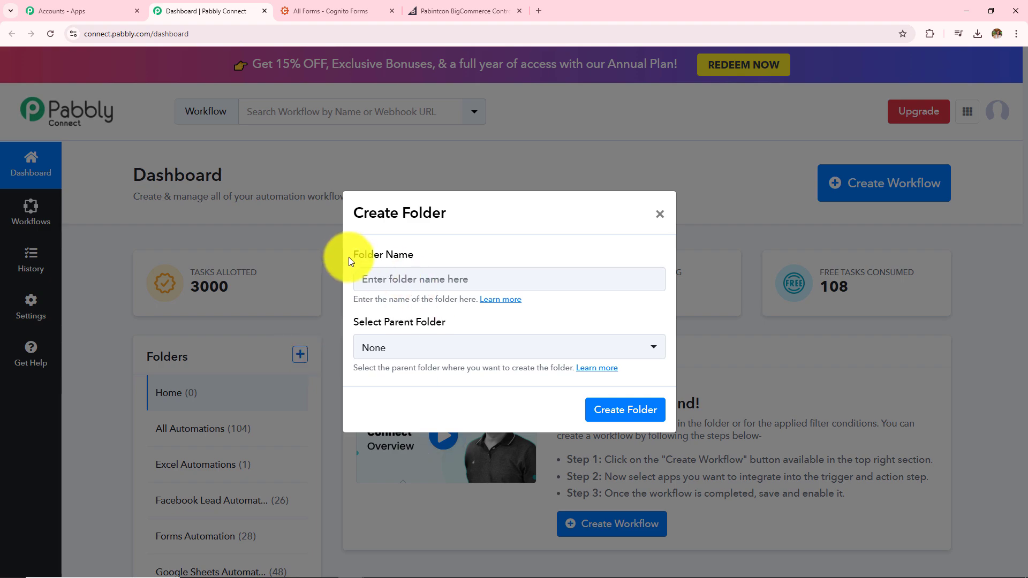
{"action": "left_click_drag", "start_coordinate": [348, 256], "coordinate": [445, 279]}
{"action": "left_click_drag", "start_coordinate": [353, 321], "coordinate": [467, 319]}
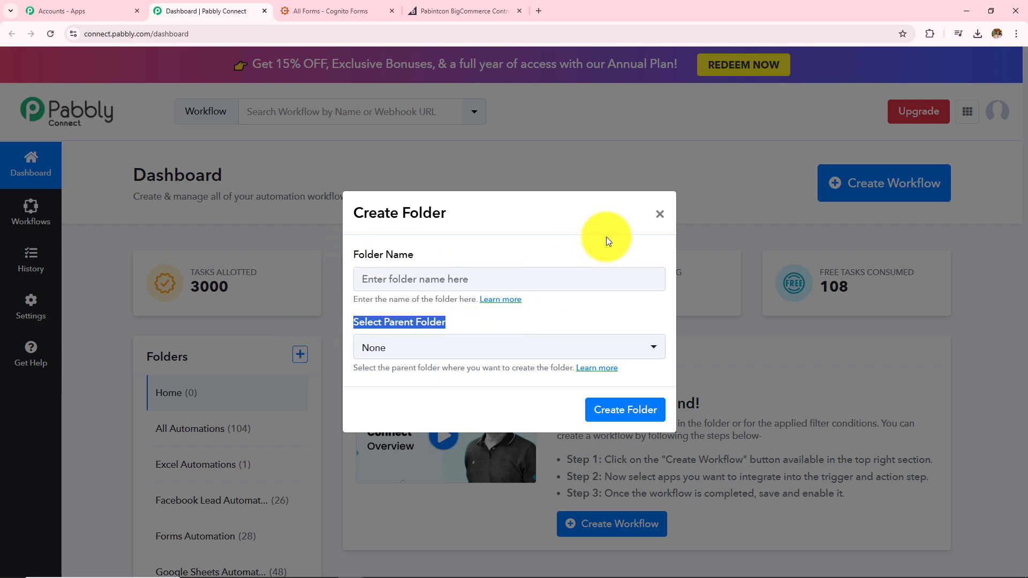
{"action": "left_click", "coordinate": [659, 215]}
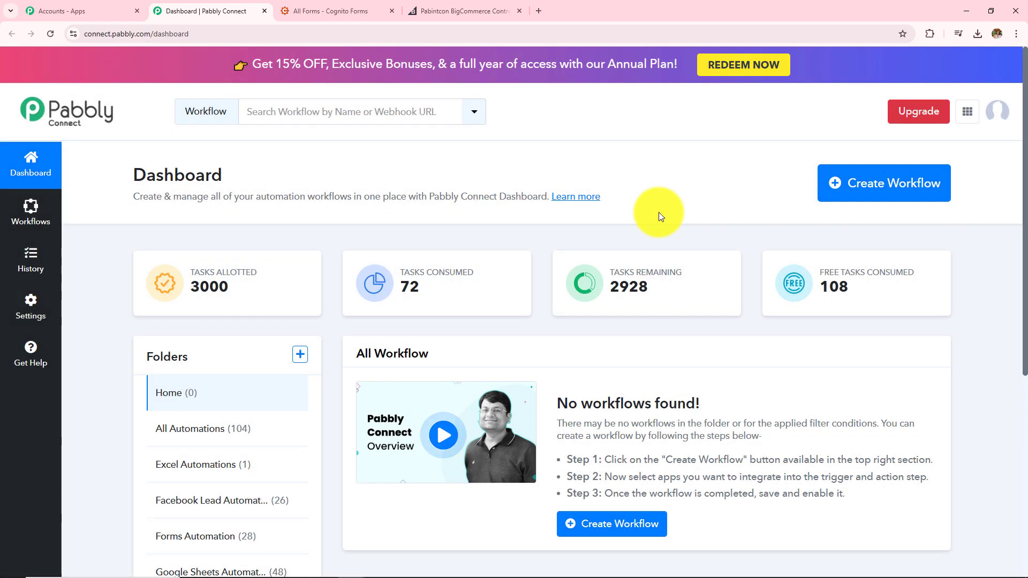
Start a new workflow named 'How to Create BigCommerce Customer on Cognito Forms Submission'.
{"action": "left_click", "coordinate": [895, 192]}
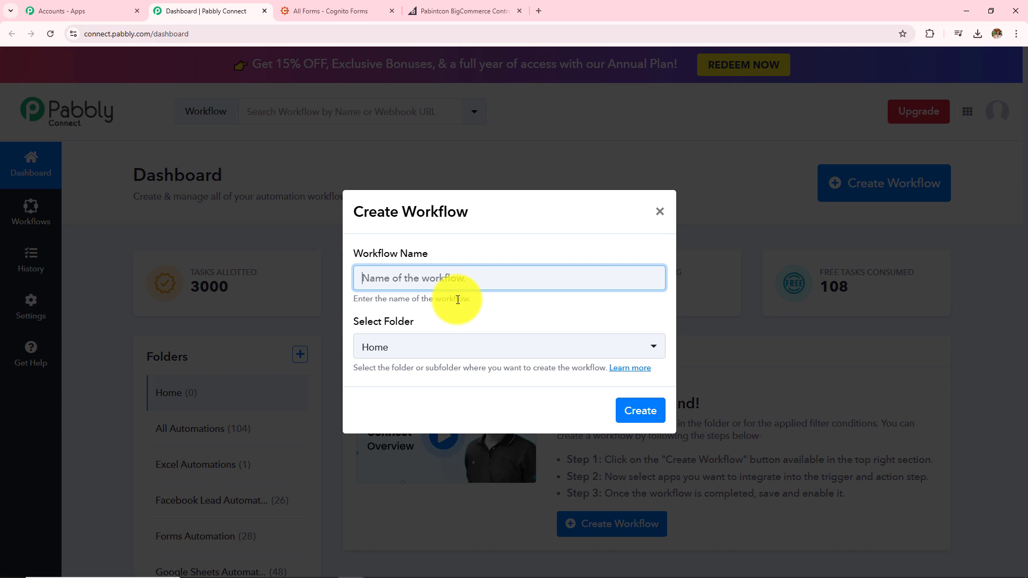
{"action": "left_click", "coordinate": [477, 348]}
{"action": "scroll", "coordinate": [462, 224], "scroll_direction": "down", "scroll_amount": 2}
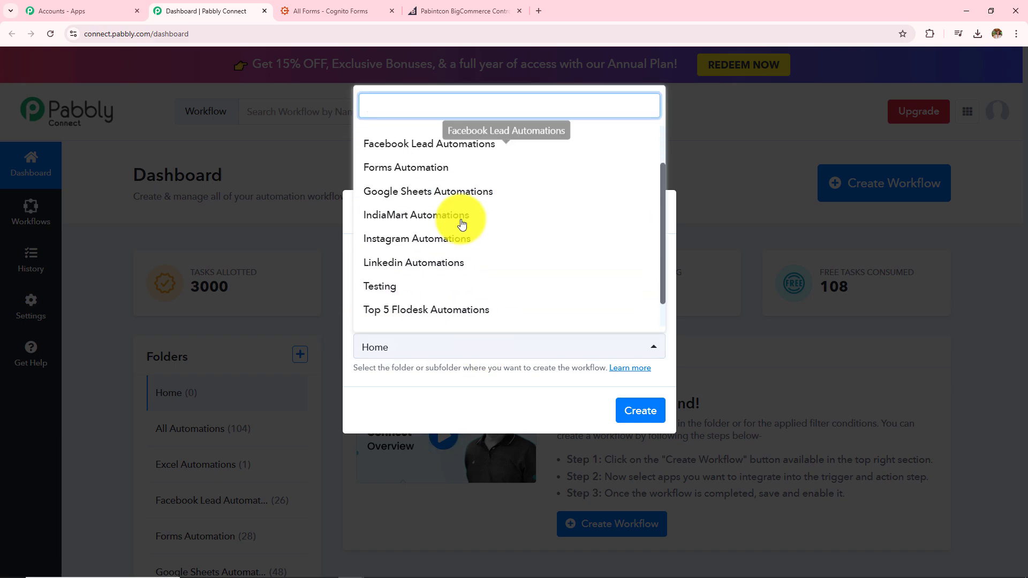
{"action": "scroll", "coordinate": [462, 224], "scroll_direction": "down", "scroll_amount": 1}
{"action": "left_click", "coordinate": [470, 402]}
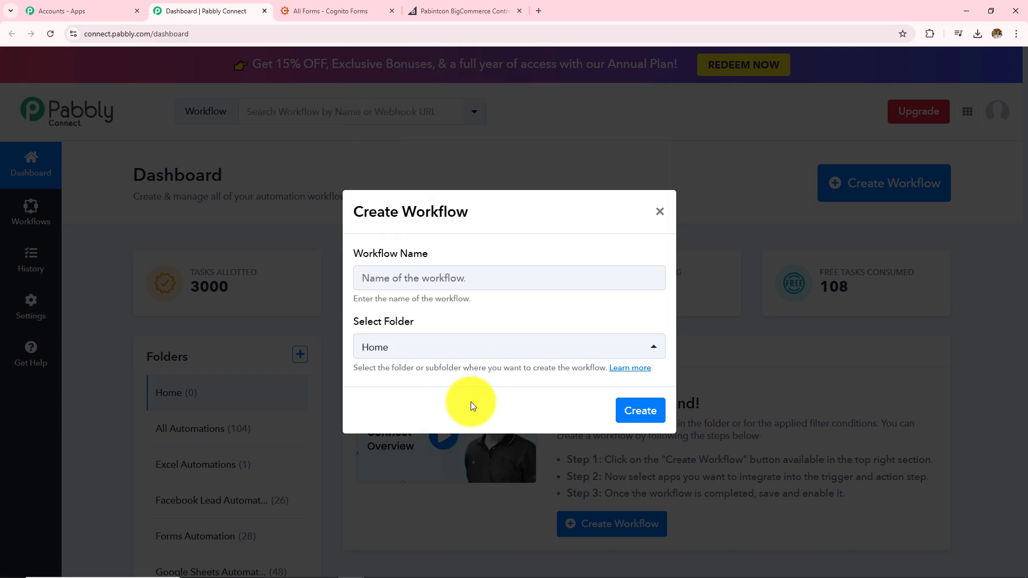
{"action": "left_click", "coordinate": [469, 282]}
{"action": "type", "text": "How to Create BigCommerce Customer on Cognito Forms Submission"}
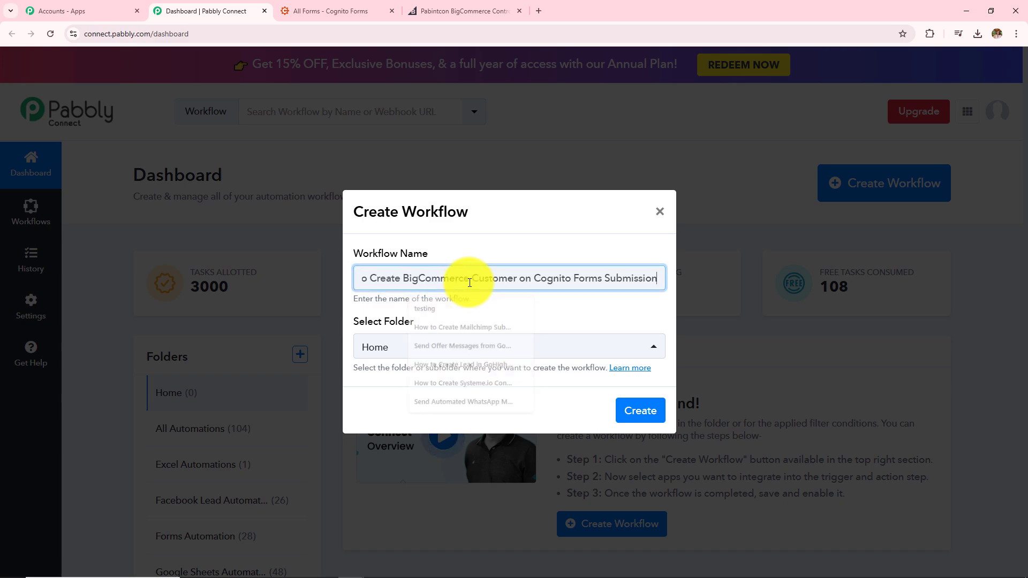
{"action": "left_click_drag", "start_coordinate": [463, 279], "coordinate": [265, 290]}
{"action": "left_click_drag", "start_coordinate": [497, 278], "coordinate": [717, 316]}
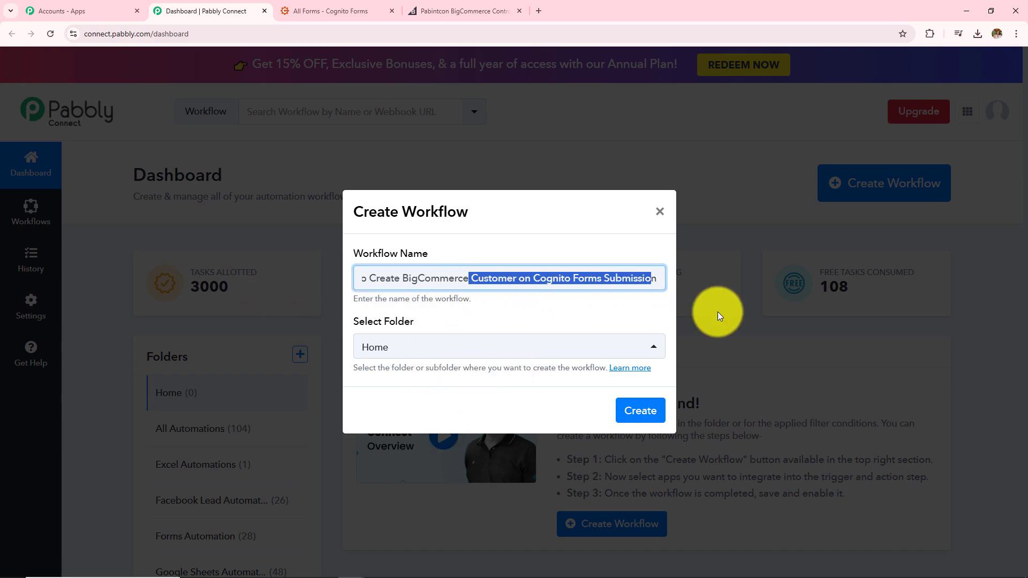
Place the workflow in the Forms Automation folder and create it.
{"action": "left_click", "coordinate": [539, 351]}
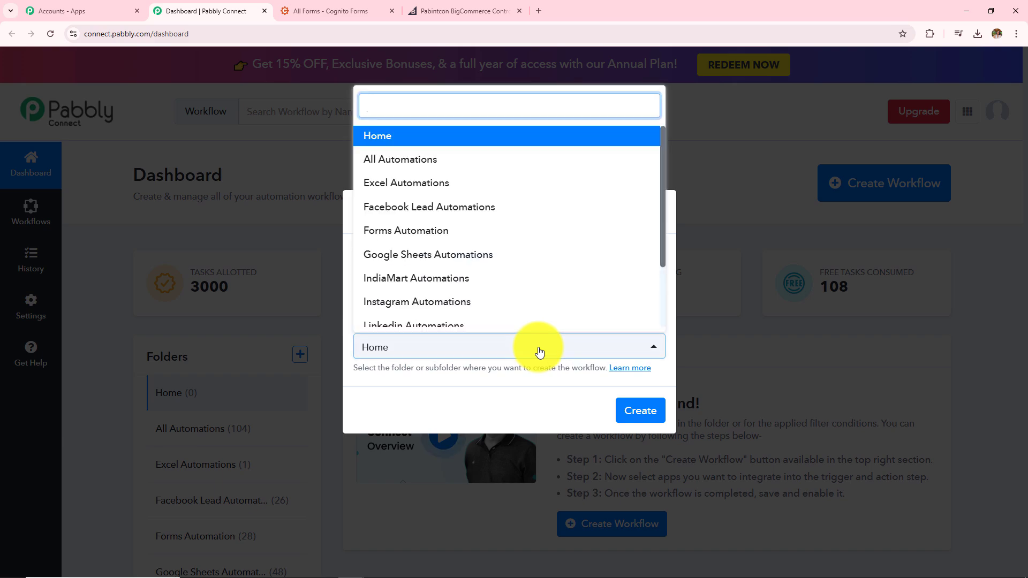
{"action": "scroll", "coordinate": [515, 316], "scroll_direction": "down", "scroll_amount": 3}
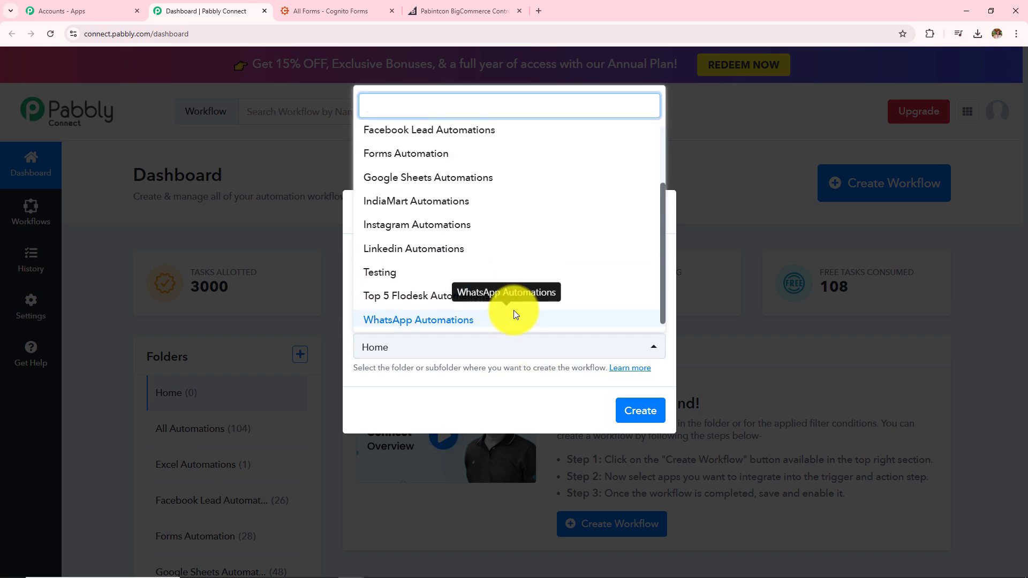
{"action": "scroll", "coordinate": [515, 316], "scroll_direction": "up", "scroll_amount": 3}
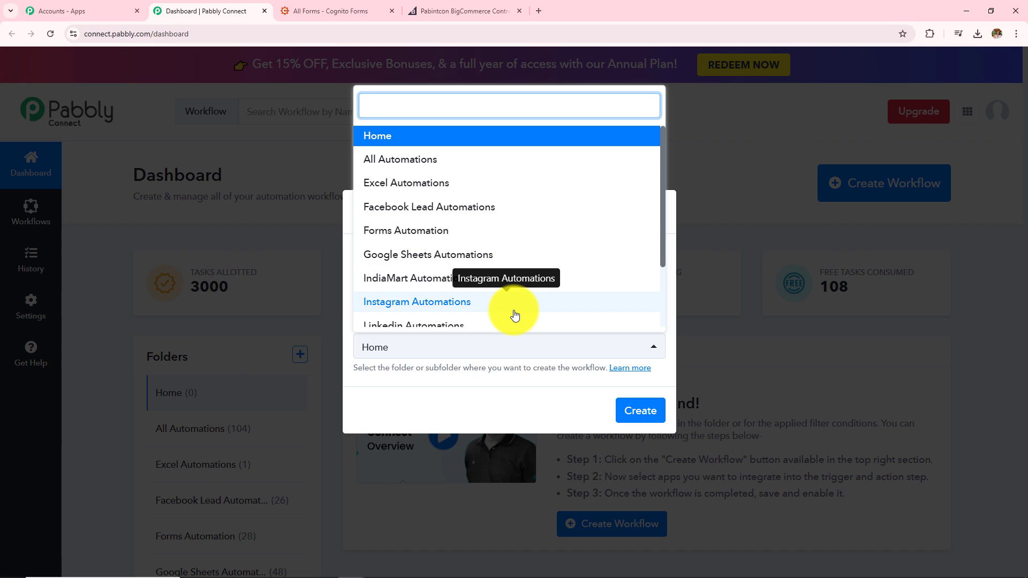
{"action": "left_click", "coordinate": [442, 232]}
{"action": "left_click", "coordinate": [641, 412]}
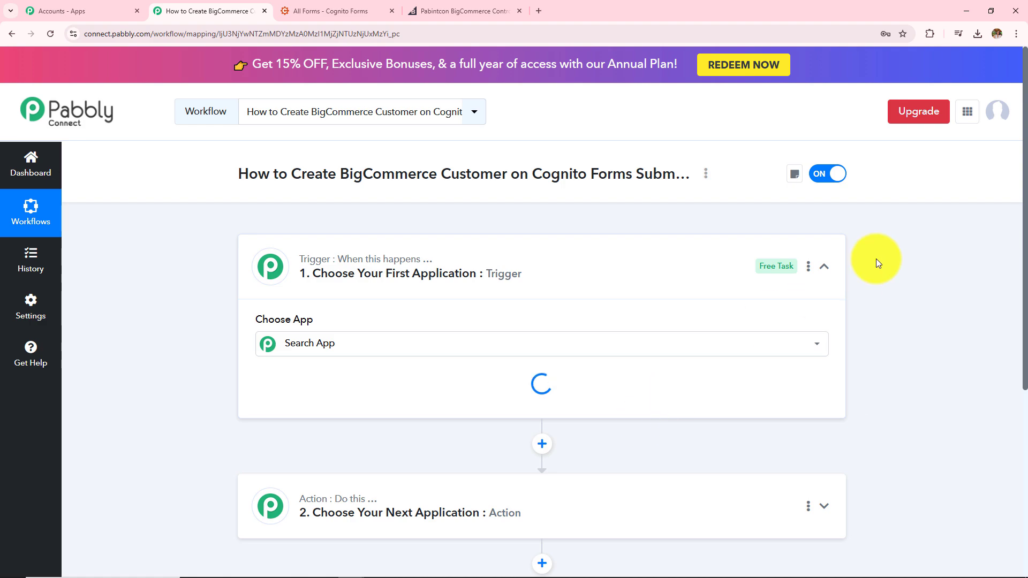
Toggle the Trigger and Action cards, ending with the Trigger's Choose App grid expanded.
{"action": "left_click", "coordinate": [820, 269]}
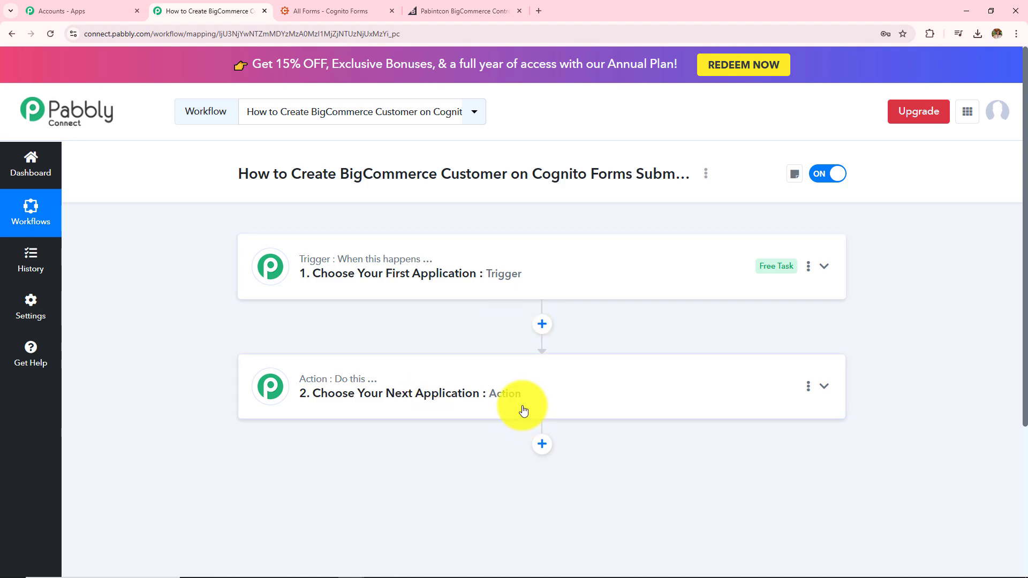
{"action": "mouse_move", "coordinate": [407, 263]}
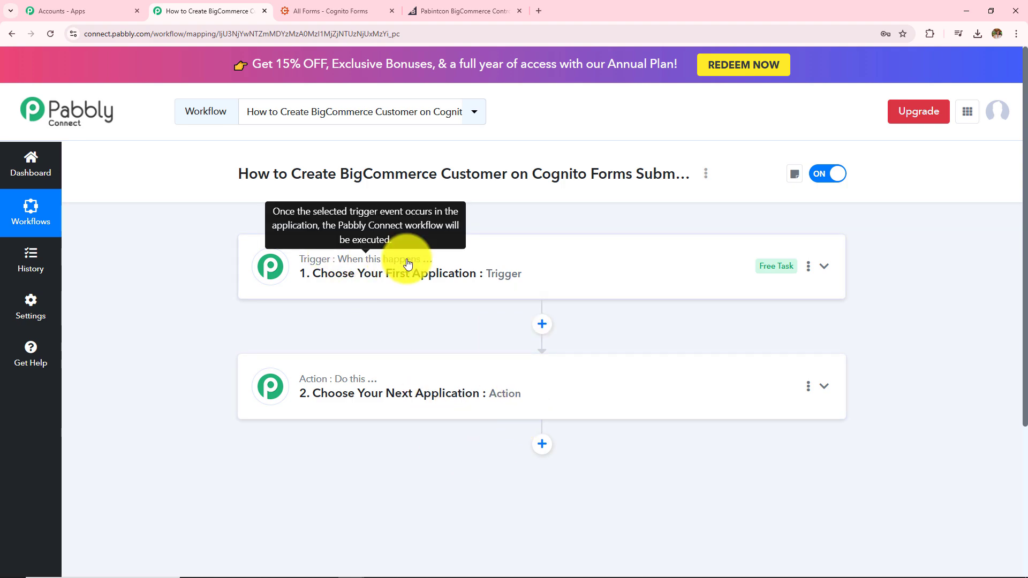
{"action": "mouse_move", "coordinate": [364, 384]}
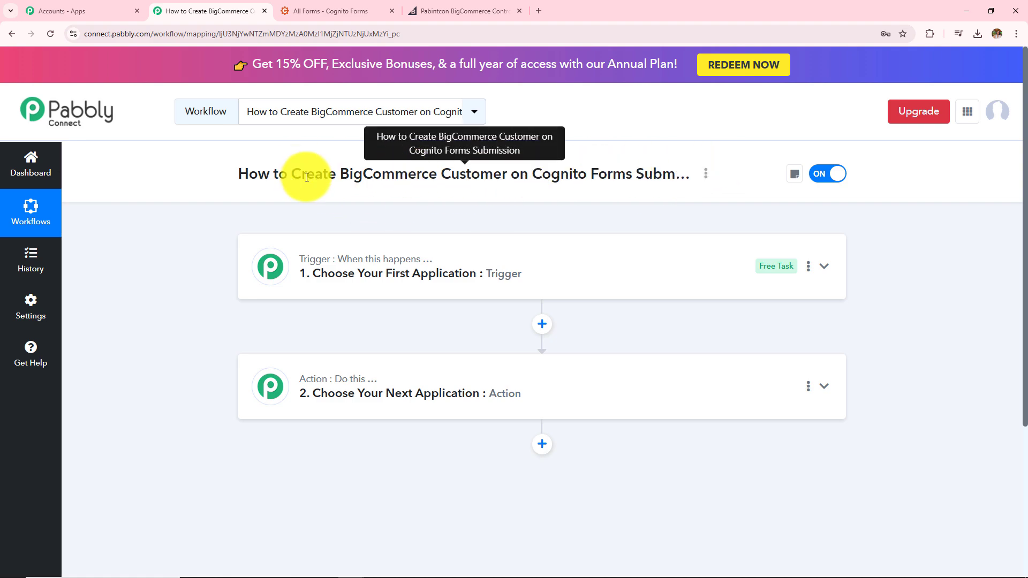
{"action": "left_click_drag", "start_coordinate": [340, 174], "coordinate": [493, 189]}
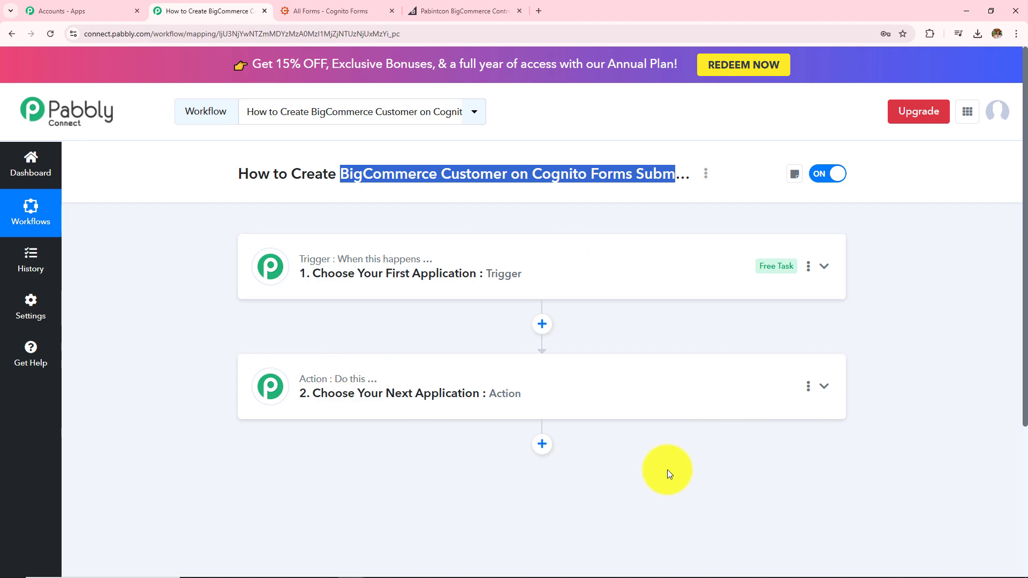
{"action": "left_click", "coordinate": [472, 269]}
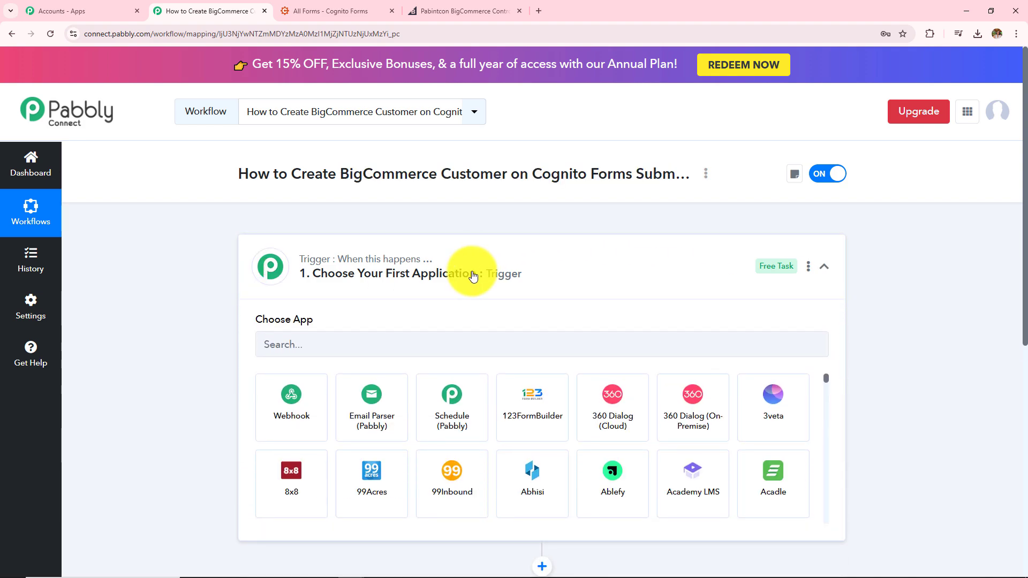
{"action": "left_click", "coordinate": [471, 269]}
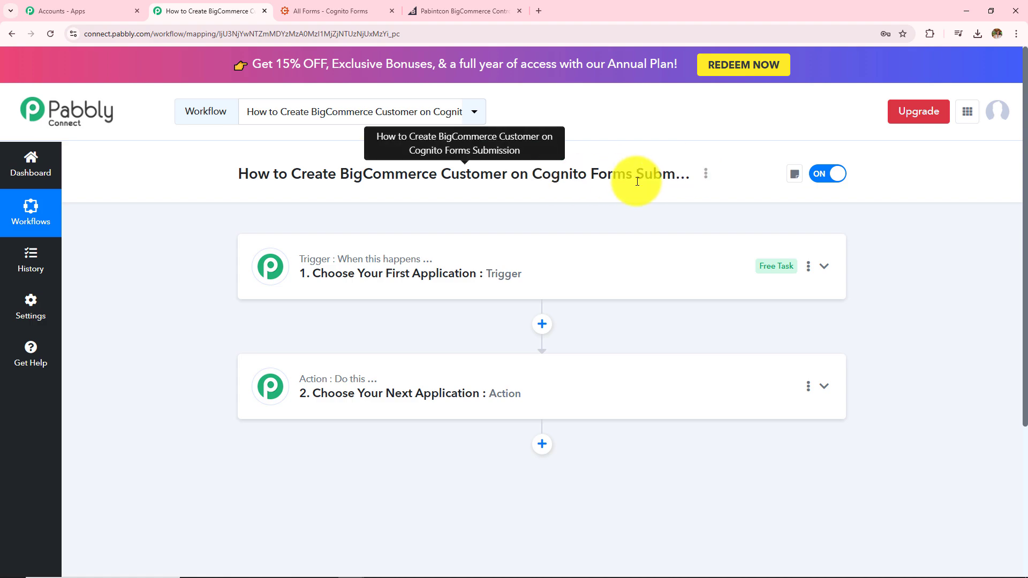
{"action": "left_click", "coordinate": [404, 386]}
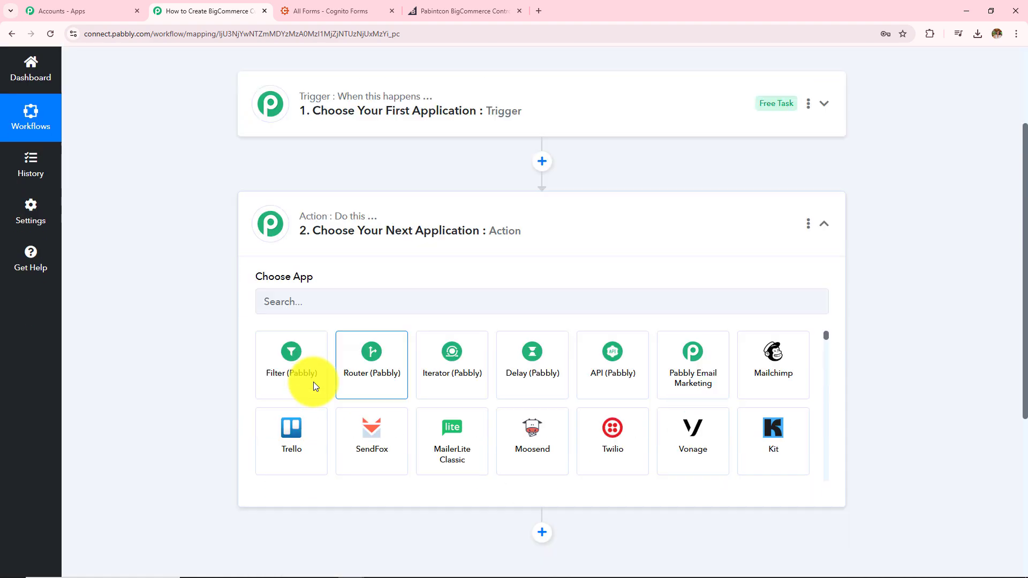
{"action": "scroll", "coordinate": [384, 249], "scroll_direction": "up", "scroll_amount": 4}
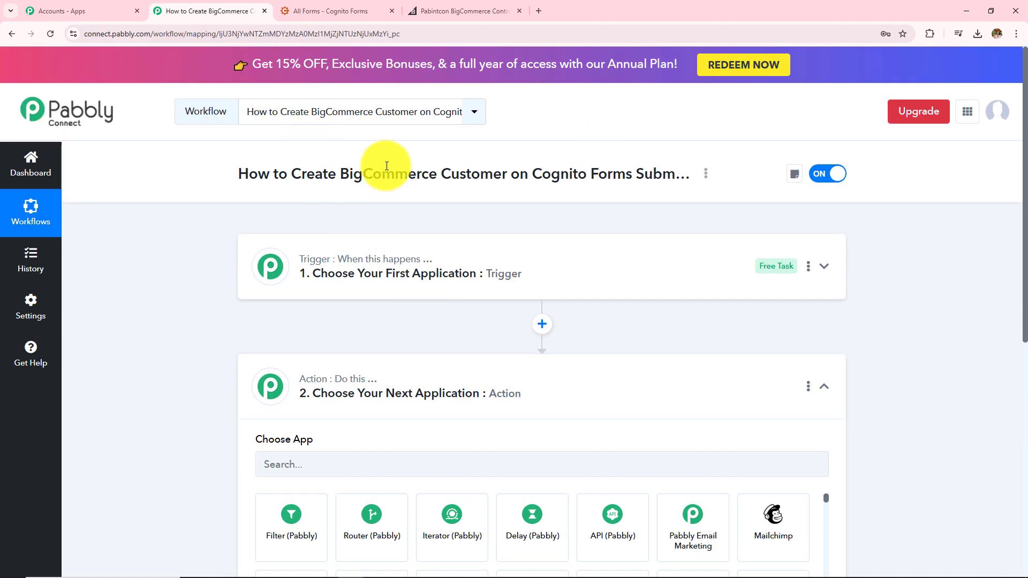
{"action": "left_click", "coordinate": [474, 283]}
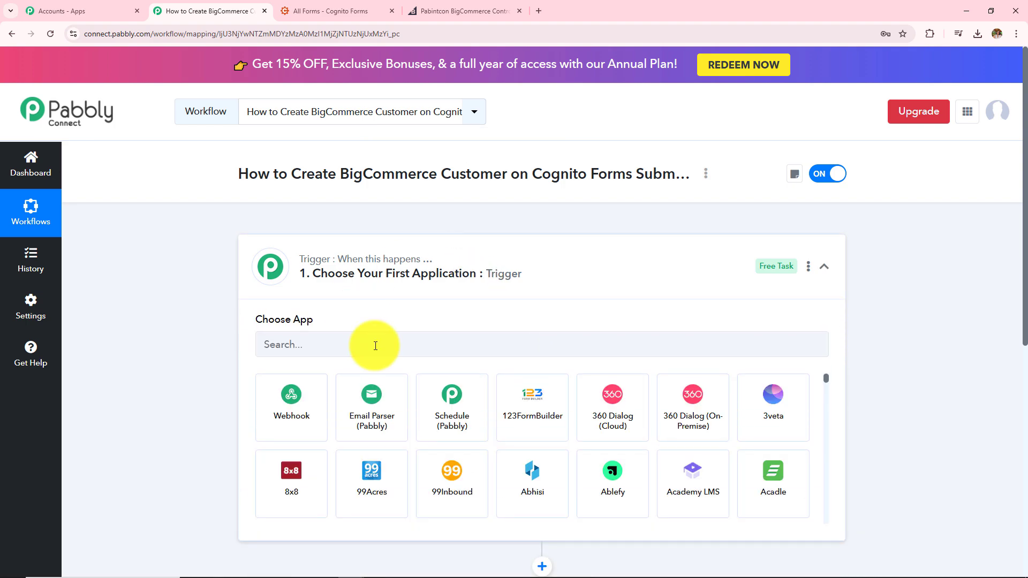
Set the trigger to Cognito Forms with the New Entry trigger event.
{"action": "left_click", "coordinate": [375, 345]}
{"action": "type", "text": "Cogni"}
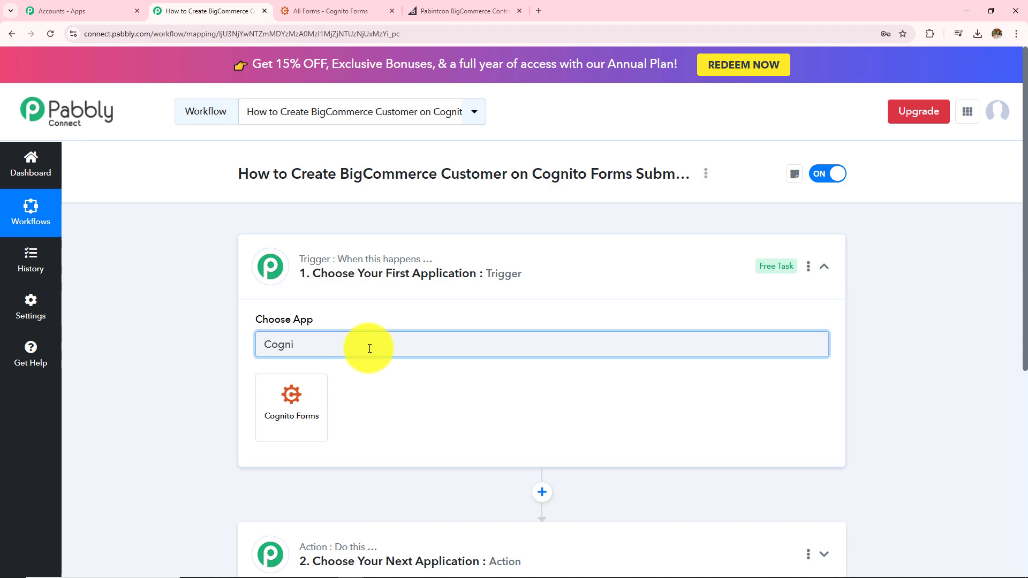
{"action": "left_click", "coordinate": [320, 384]}
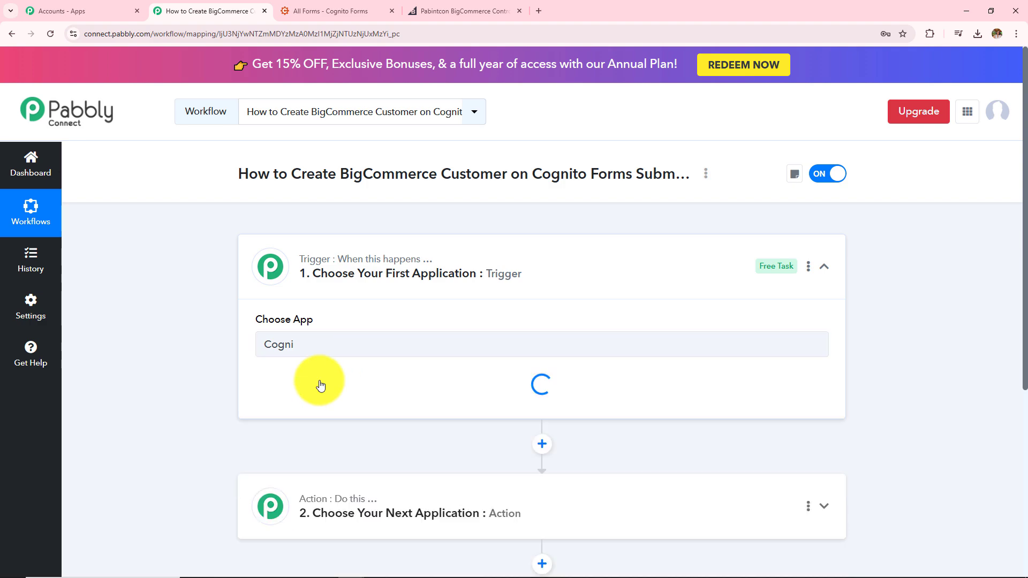
{"action": "left_click", "coordinate": [321, 396]}
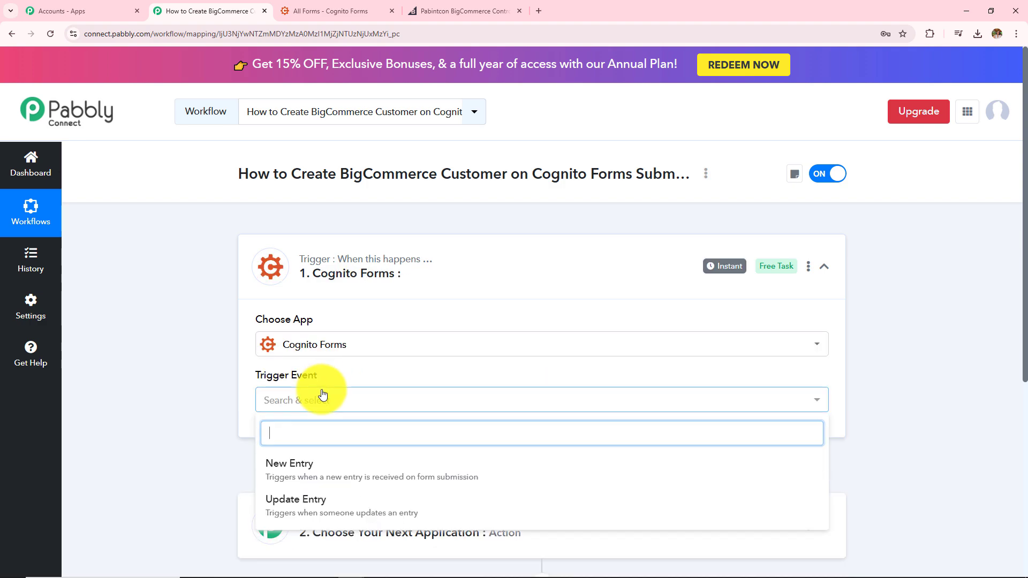
{"action": "scroll", "coordinate": [327, 392], "scroll_direction": "down", "scroll_amount": 2}
{"action": "left_click", "coordinate": [302, 374]}
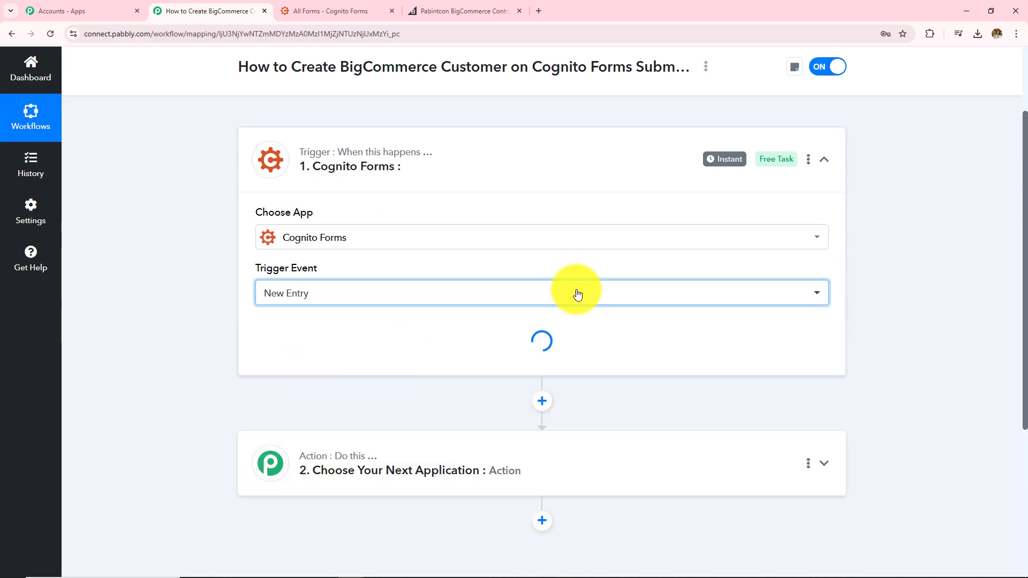
Read the webhook URL setup instructions, then go to the Cognito Forms All Forms page.
{"action": "scroll", "coordinate": [575, 292], "scroll_direction": "down", "scroll_amount": 2}
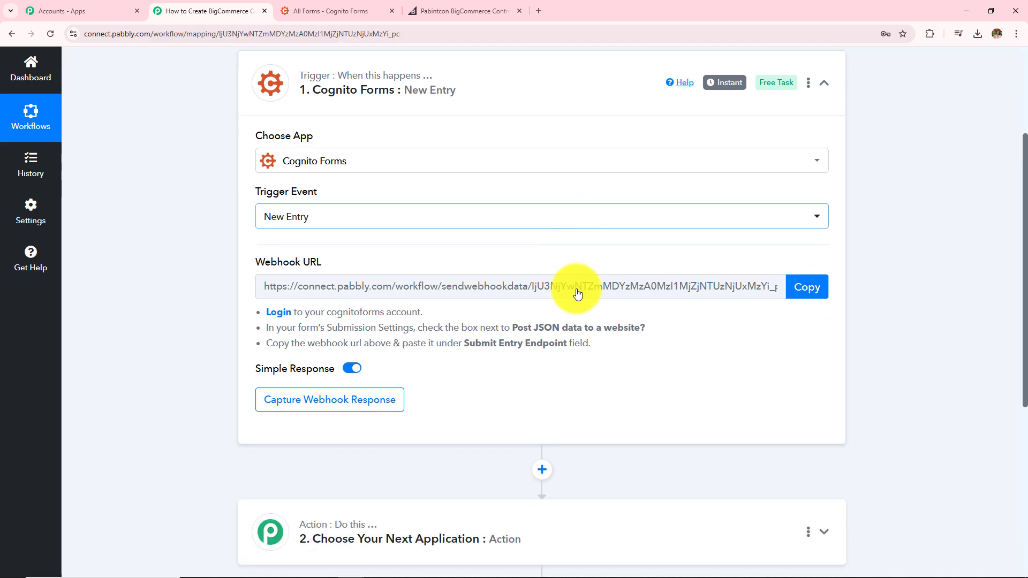
{"action": "scroll", "coordinate": [269, 214], "scroll_direction": "up", "scroll_amount": 3}
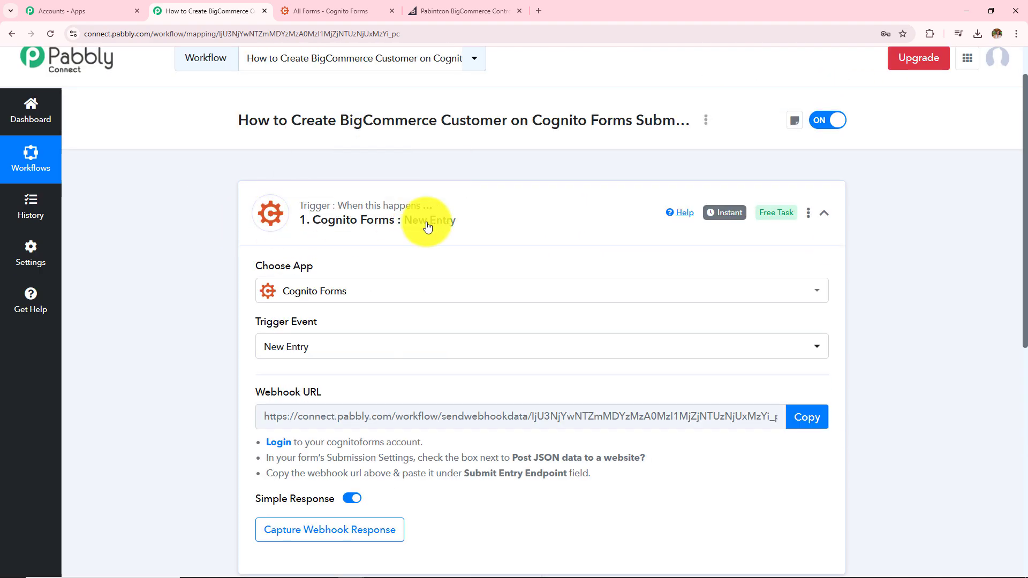
{"action": "scroll", "coordinate": [426, 222], "scroll_direction": "down", "scroll_amount": 3}
{"action": "left_click_drag", "start_coordinate": [259, 280], "coordinate": [292, 282]}
{"action": "left_click_drag", "start_coordinate": [495, 299], "coordinate": [682, 325]}
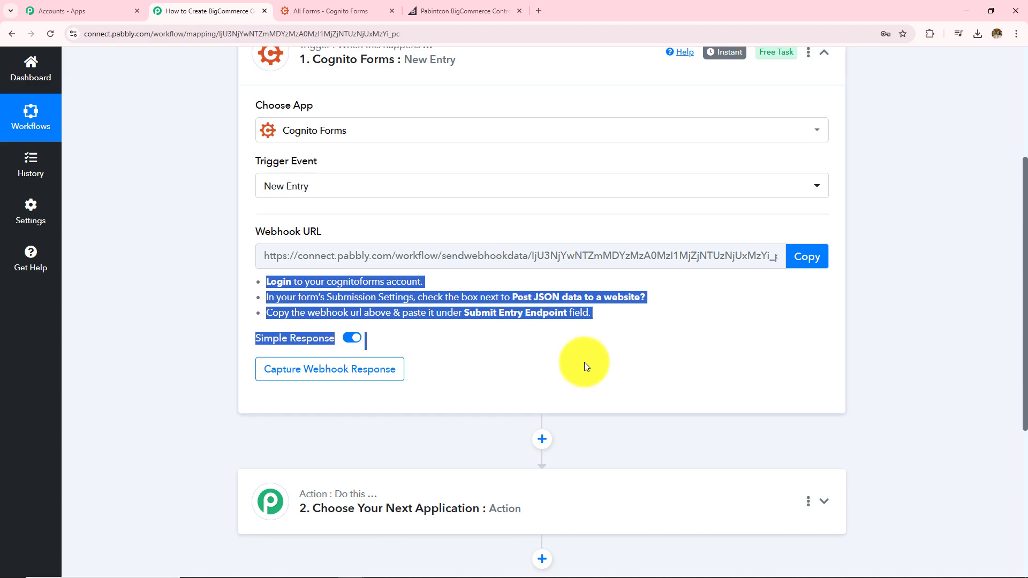
{"action": "scroll", "coordinate": [585, 366], "scroll_direction": "up", "scroll_amount": 3}
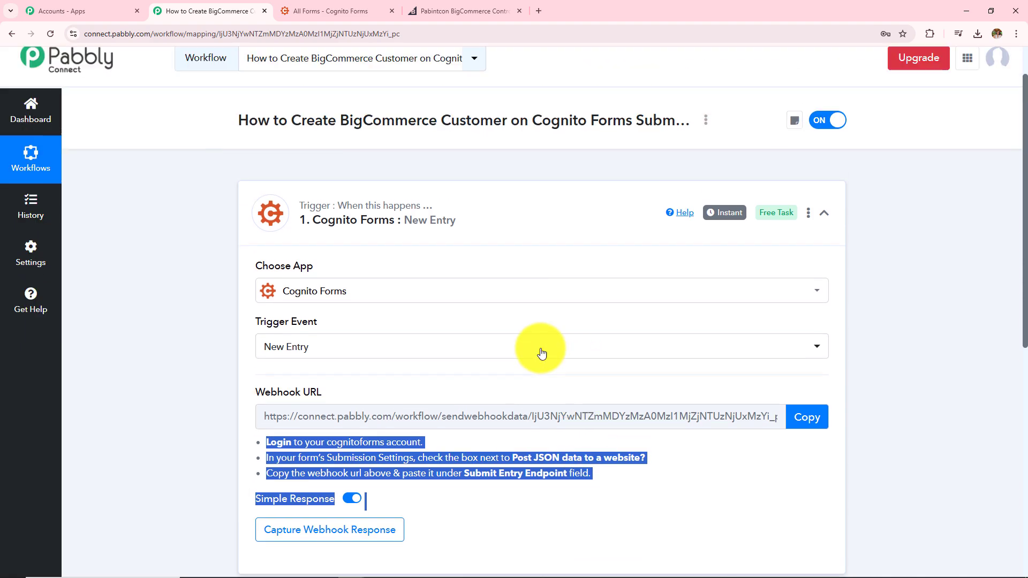
{"action": "left_click", "coordinate": [327, 10]}
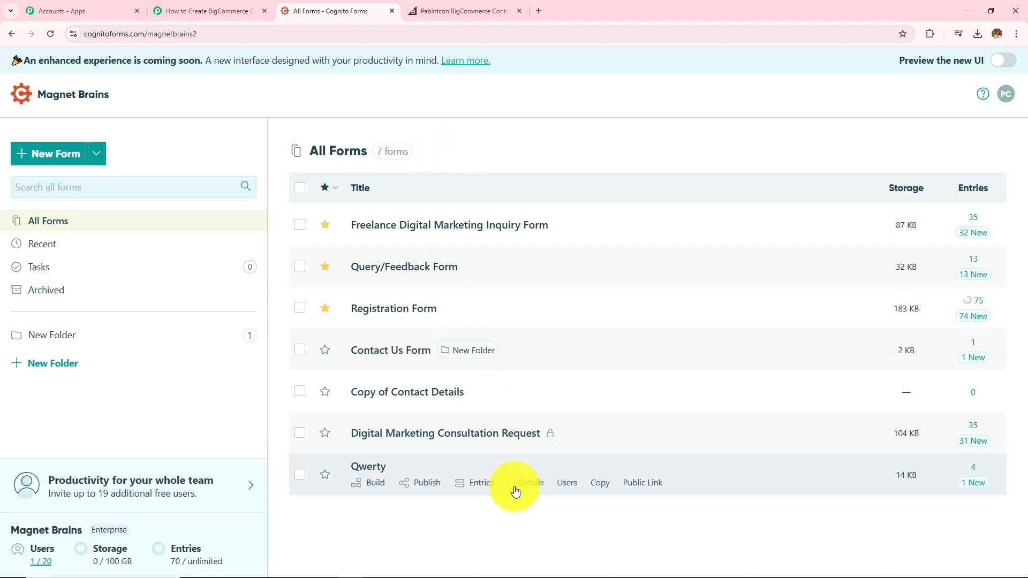
In the Registration Form, enable Post JSON Data to a Website and clear the old Submit Entry Endpoint.
{"action": "left_click", "coordinate": [372, 308]}
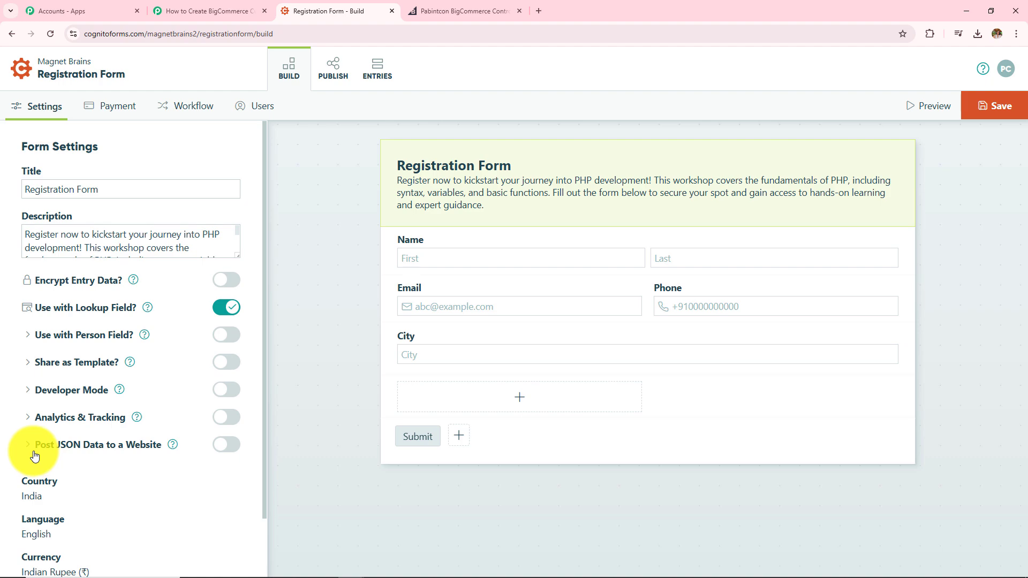
{"action": "left_click", "coordinate": [225, 444]}
{"action": "scroll", "coordinate": [237, 494], "scroll_direction": "down", "scroll_amount": 2}
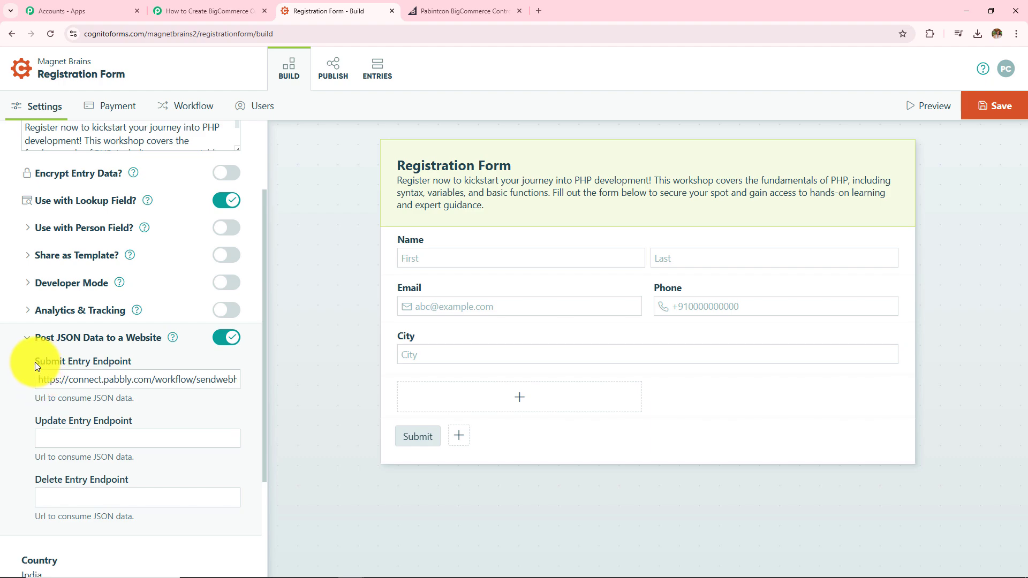
{"action": "left_click_drag", "start_coordinate": [42, 379], "coordinate": [433, 393]}
{"action": "key", "text": "BackSpace"}
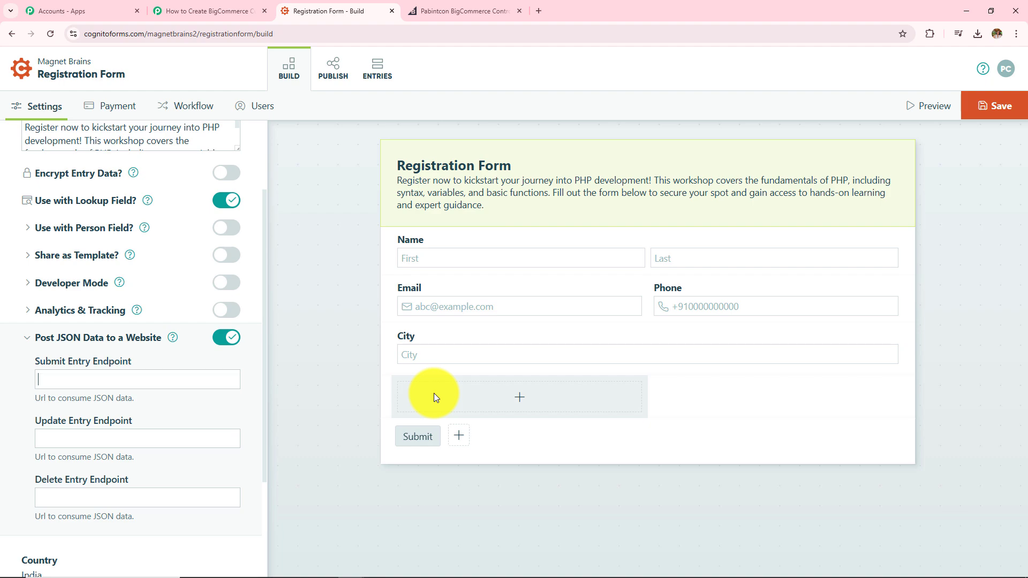
Paste the copied Pabbly webhook URL as the Submit Entry Endpoint and save the form.
{"action": "left_click", "coordinate": [224, 5]}
{"action": "left_click", "coordinate": [798, 416]}
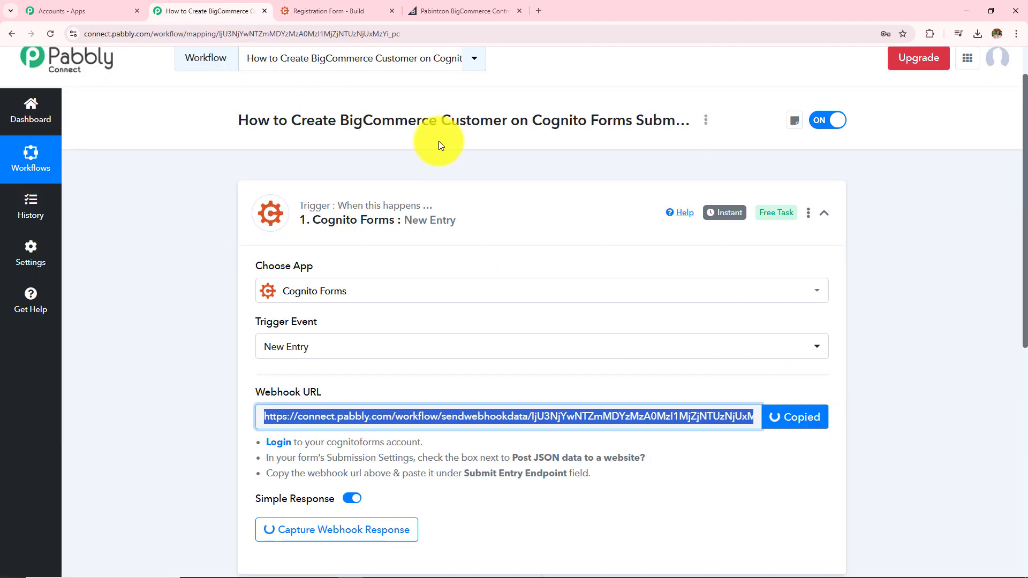
{"action": "left_click", "coordinate": [300, 10]}
{"action": "left_click", "coordinate": [131, 378]}
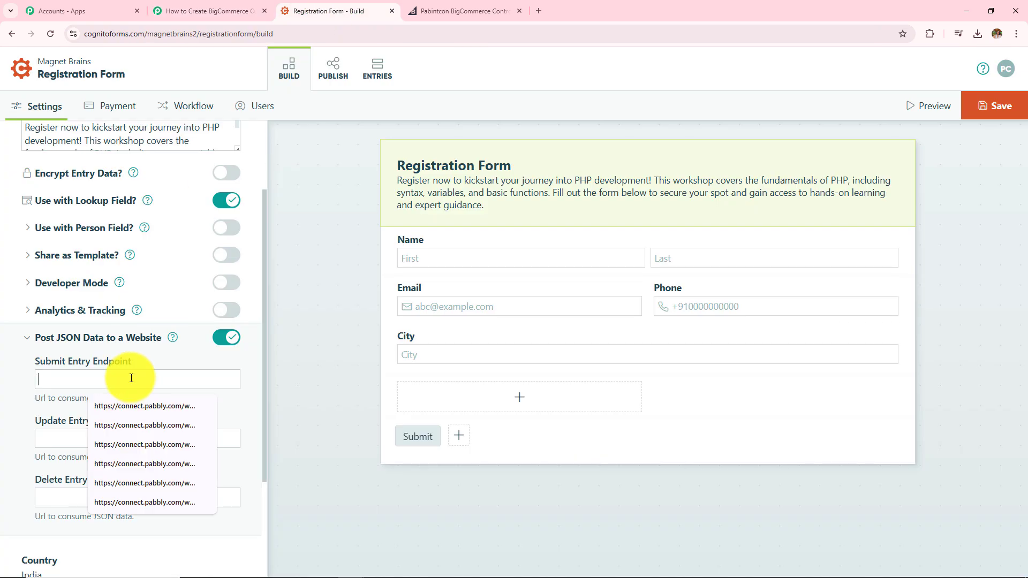
{"action": "key", "text": "ctrl+v"}
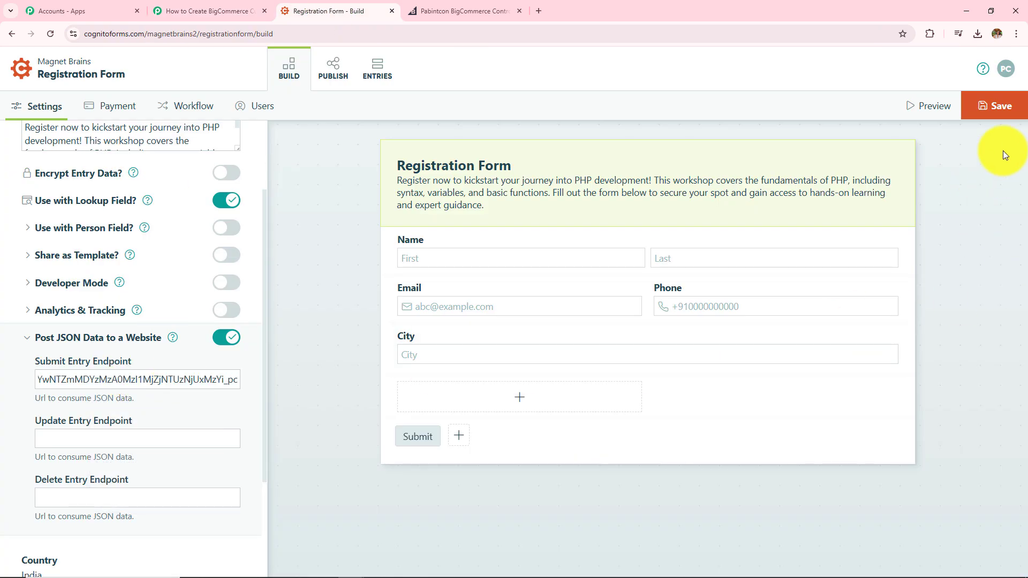
{"action": "left_click", "coordinate": [996, 106]}
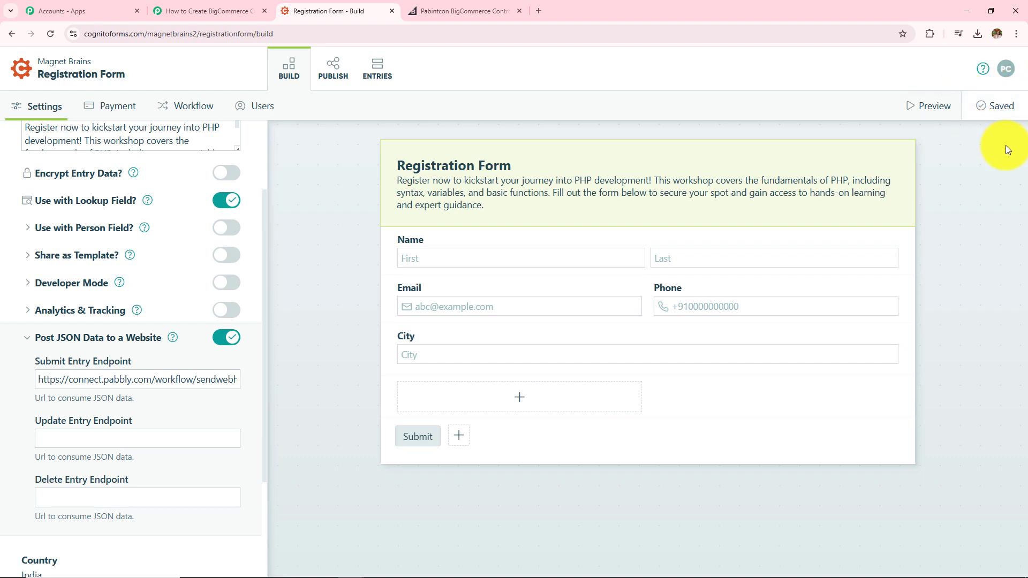
{"action": "left_click", "coordinate": [225, 10]}
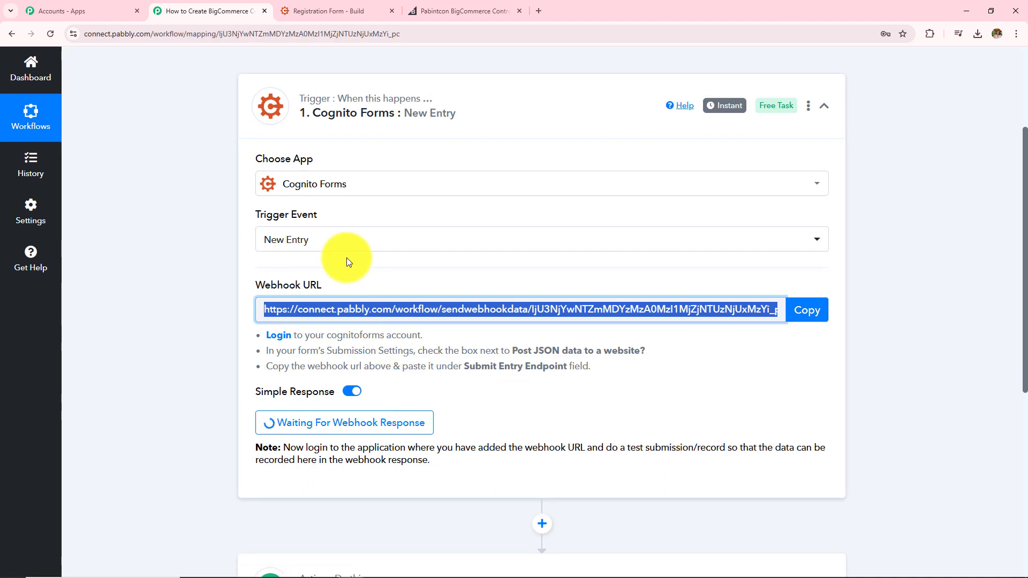
Note Pabbly's test-submission instruction, then open the Registration Form's Publish page in Cognito Forms.
{"action": "left_click", "coordinate": [304, 7]}
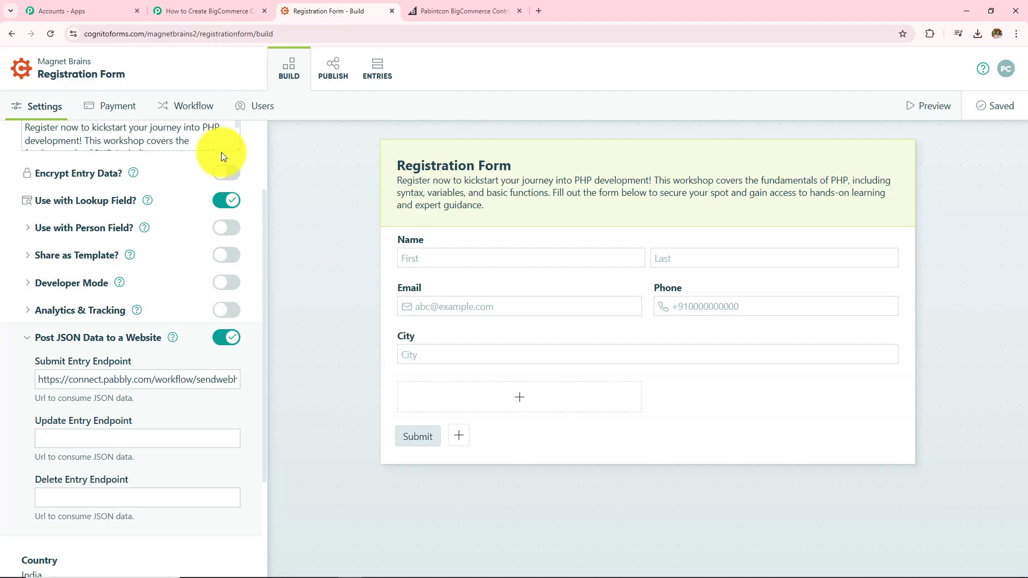
{"action": "left_click", "coordinate": [236, 10]}
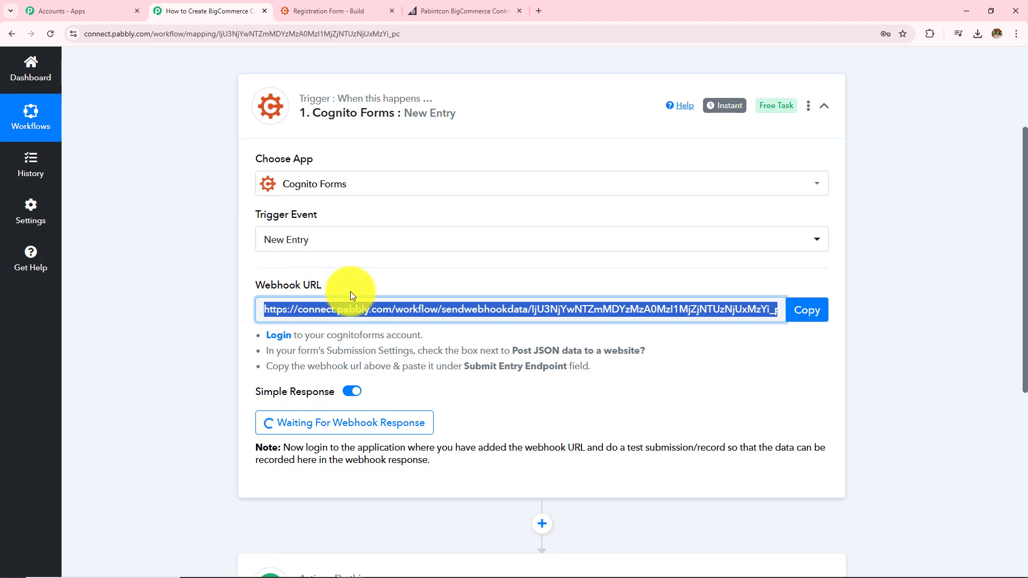
{"action": "scroll", "coordinate": [355, 288], "scroll_direction": "down", "scroll_amount": 5}
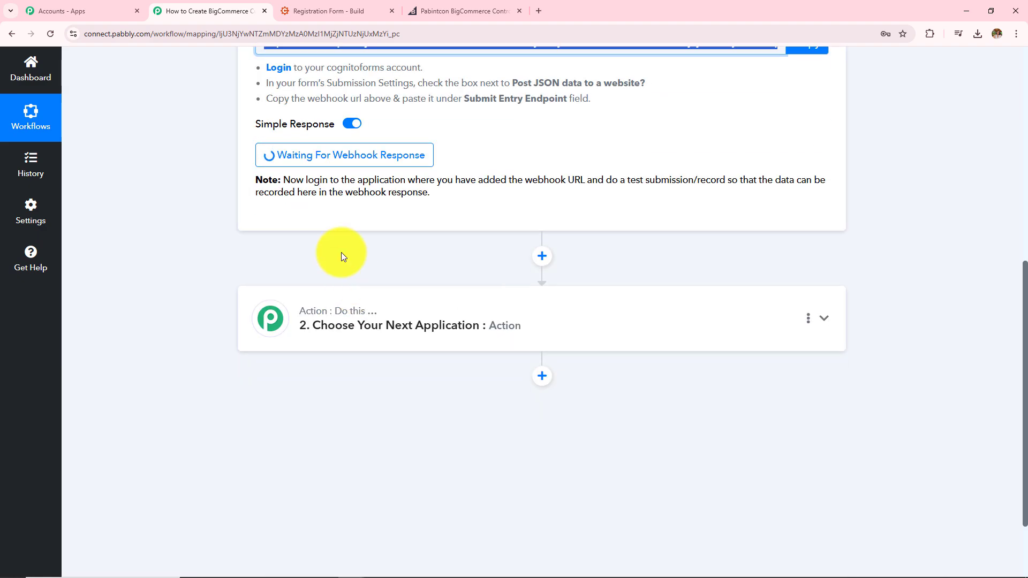
{"action": "left_click_drag", "start_coordinate": [283, 180], "coordinate": [454, 219]}
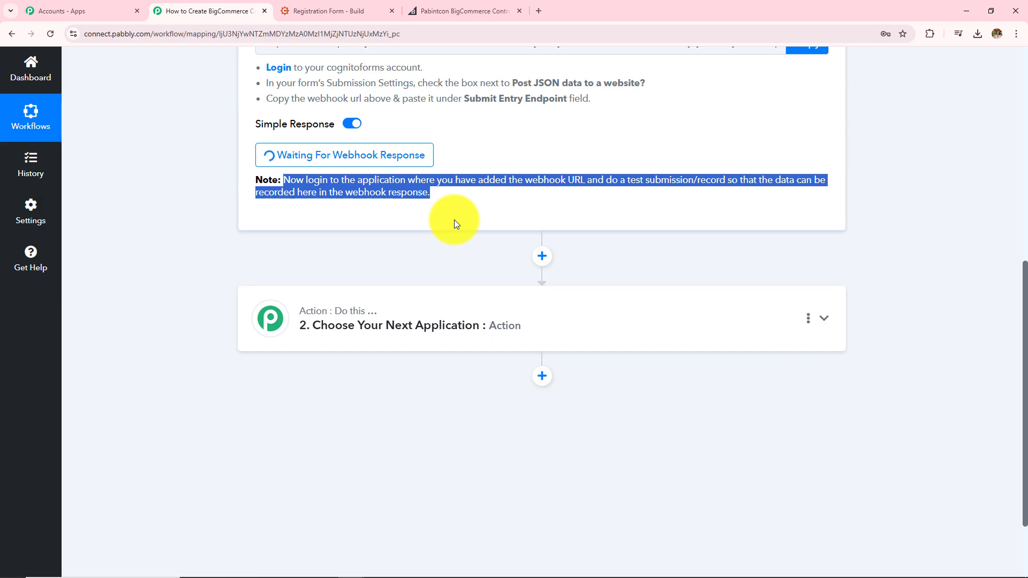
{"action": "left_click", "coordinate": [338, 10]}
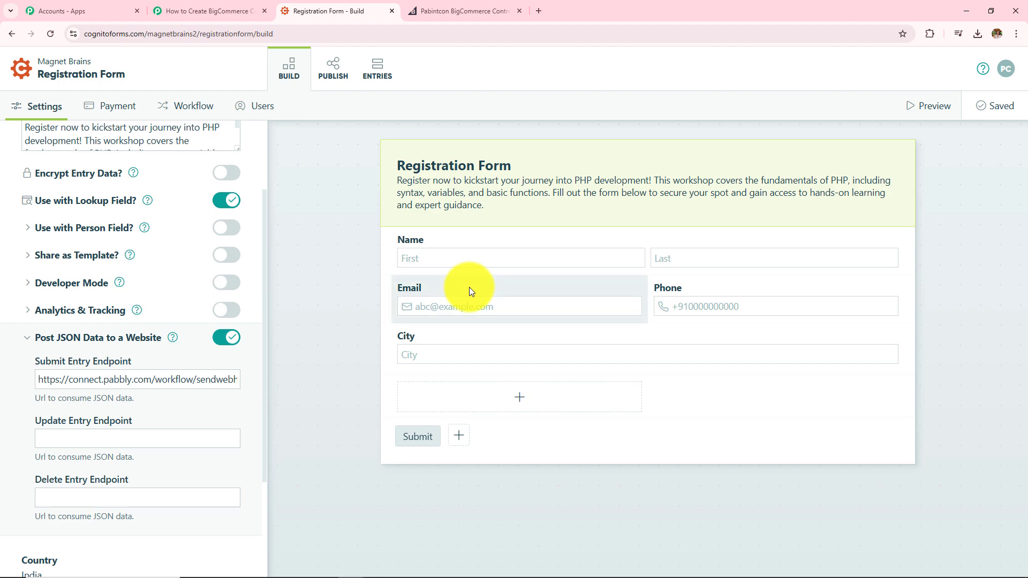
{"action": "left_click", "coordinate": [207, 10]}
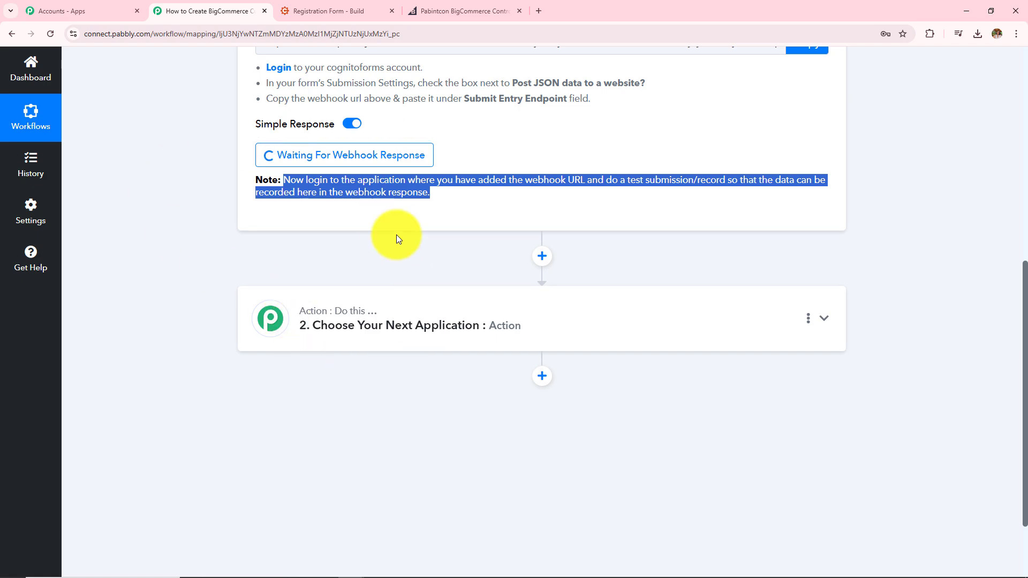
{"action": "scroll", "coordinate": [396, 238], "scroll_direction": "up", "scroll_amount": 4}
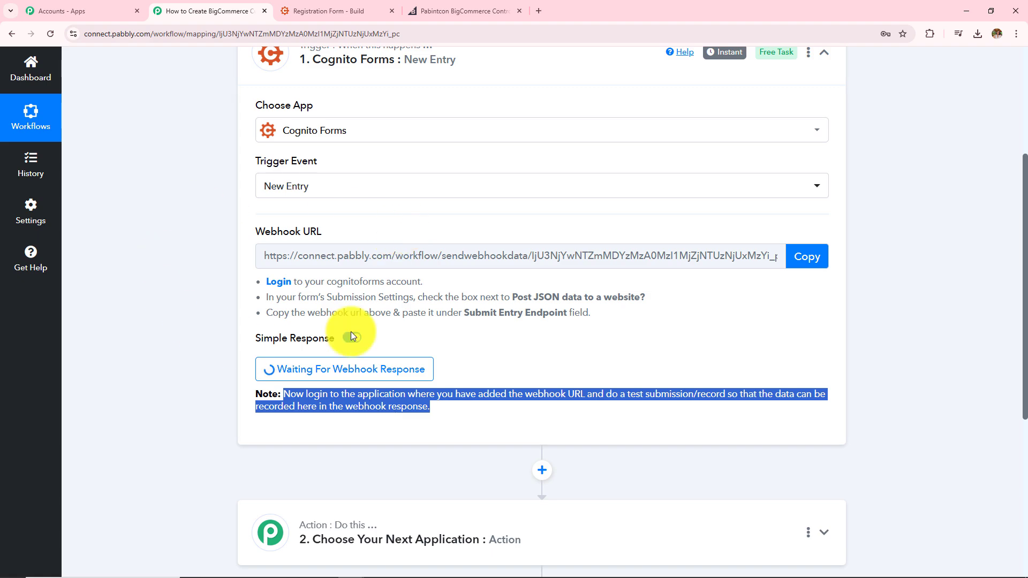
{"action": "scroll", "coordinate": [227, 309], "scroll_direction": "up", "scroll_amount": 2}
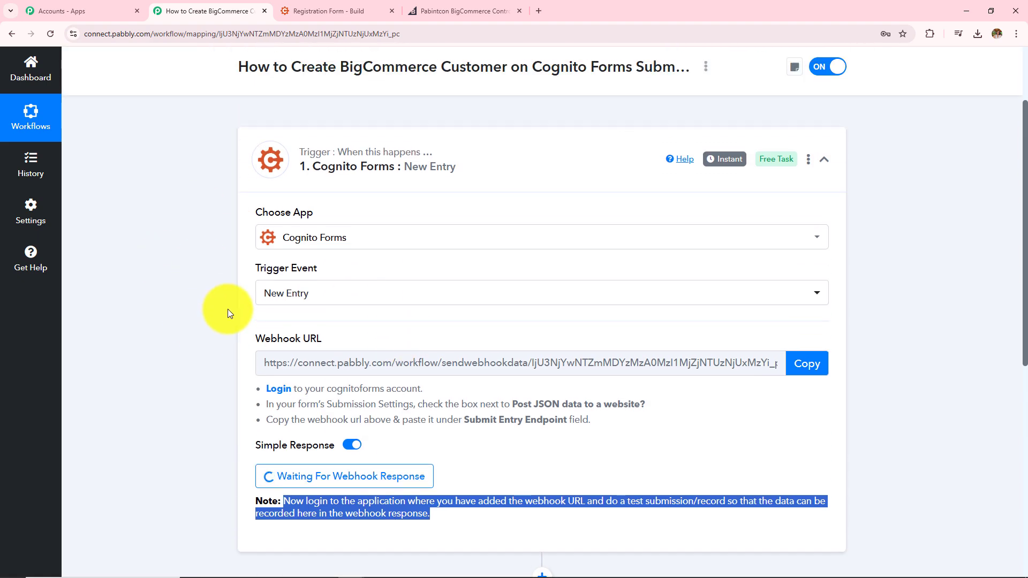
{"action": "left_click", "coordinate": [342, 11]}
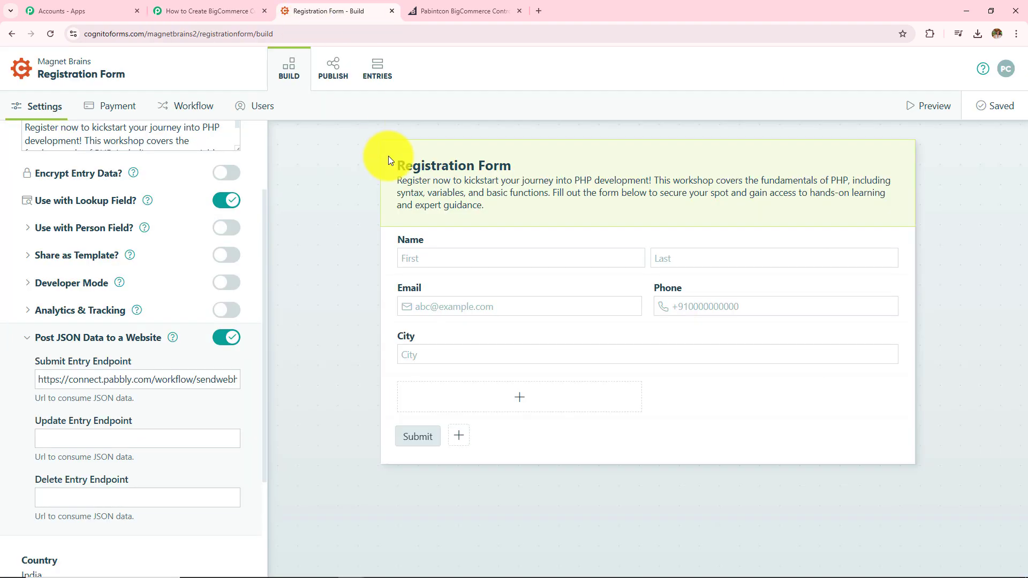
{"action": "left_click", "coordinate": [337, 80]}
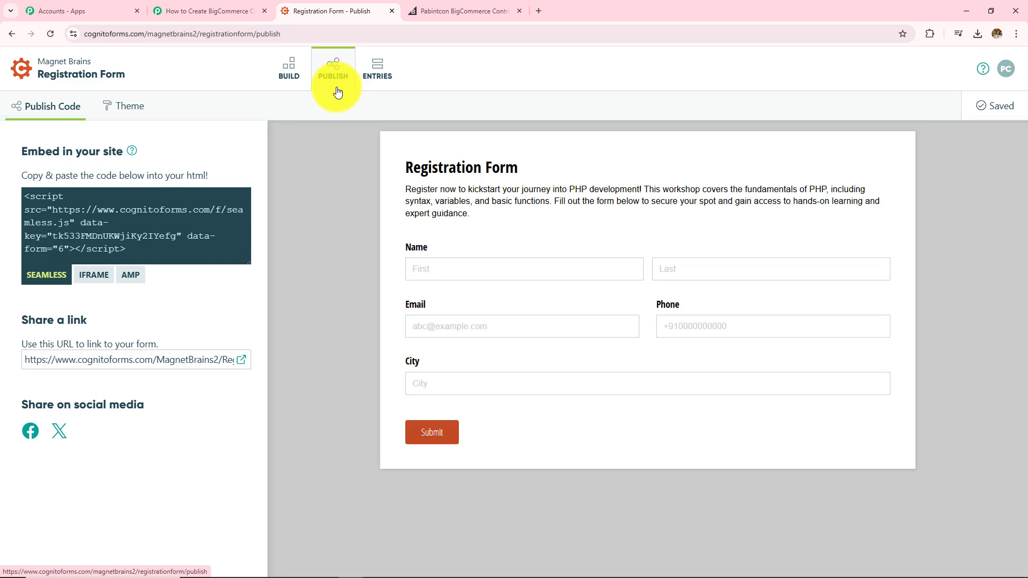
Open the live Registration Form and enter first name 'New' and last name 'User'.
{"action": "left_click", "coordinate": [239, 364]}
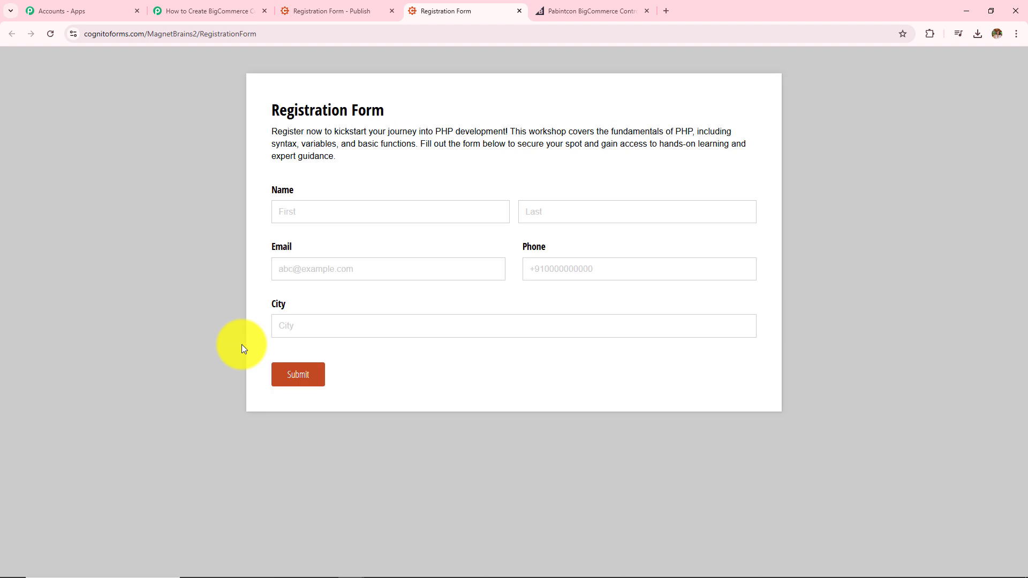
{"action": "left_click", "coordinate": [431, 216]}
{"action": "type", "text": "New"}
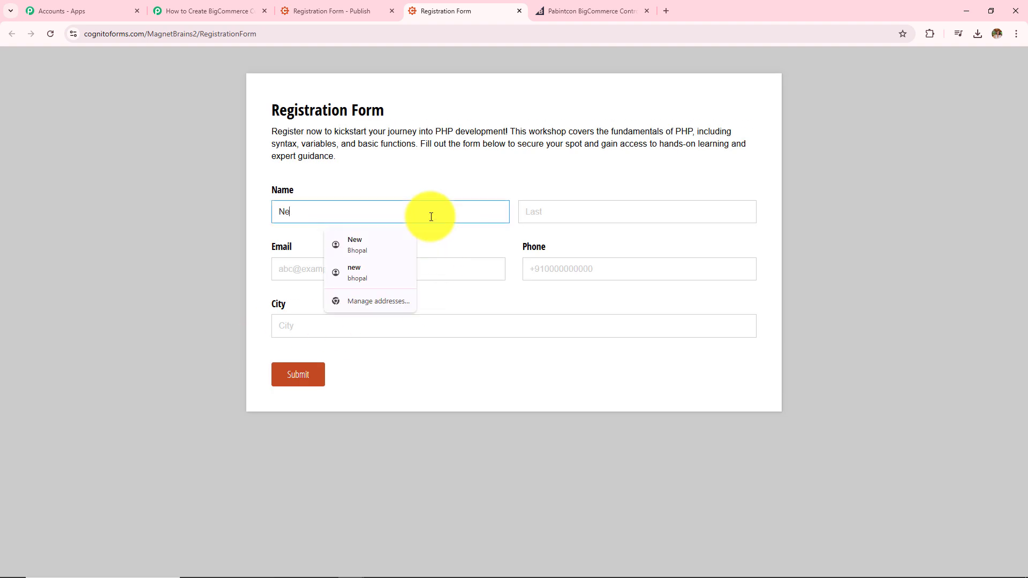
{"action": "left_click", "coordinate": [604, 222]}
{"action": "type", "text": "U"}
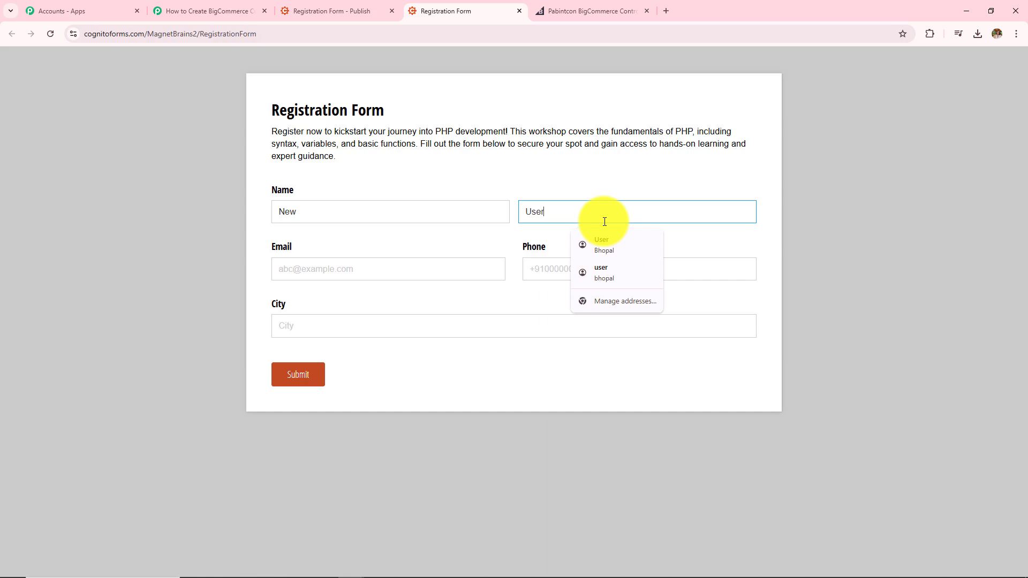
{"action": "type", "text": "ser"}
Fill in a test email, a phone number and city Bhopal, then submit the entry.
{"action": "left_click", "coordinate": [360, 280]}
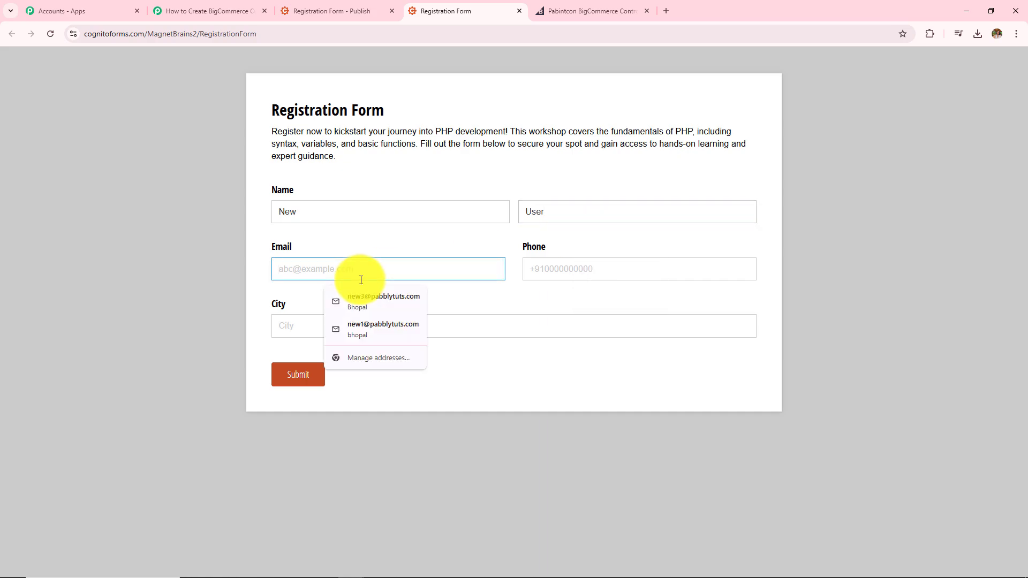
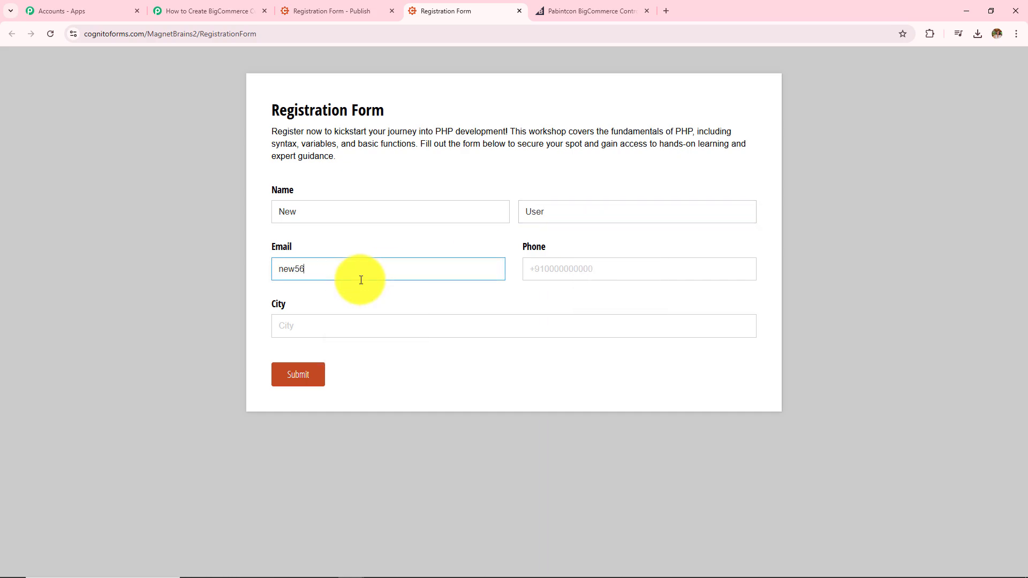
{"action": "left_click", "coordinate": [622, 265]}
{"action": "type", "text": "+918"}
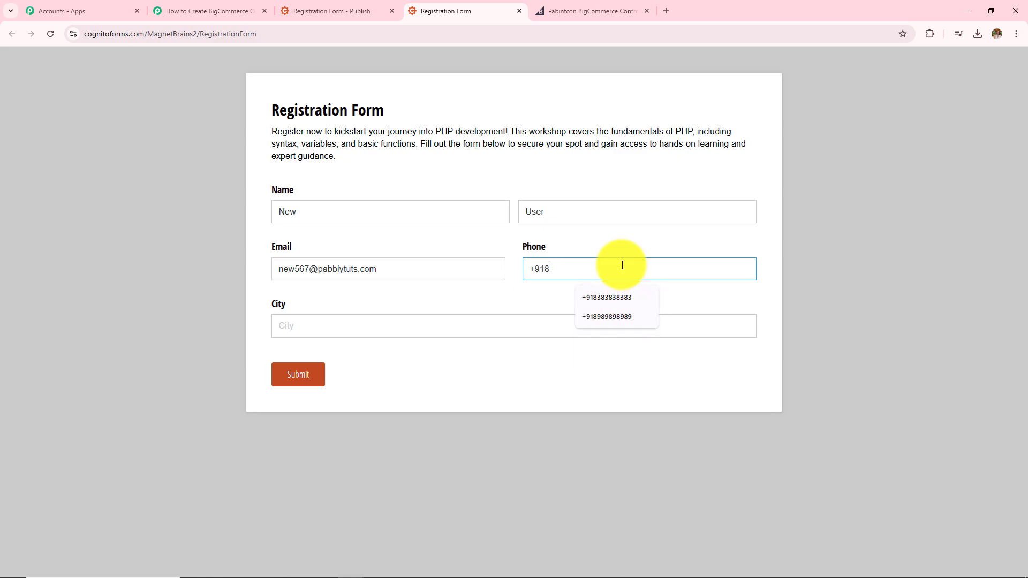
{"action": "type", "text": "484848484"}
{"action": "left_click", "coordinate": [546, 328]}
{"action": "type", "text": "Bh"}
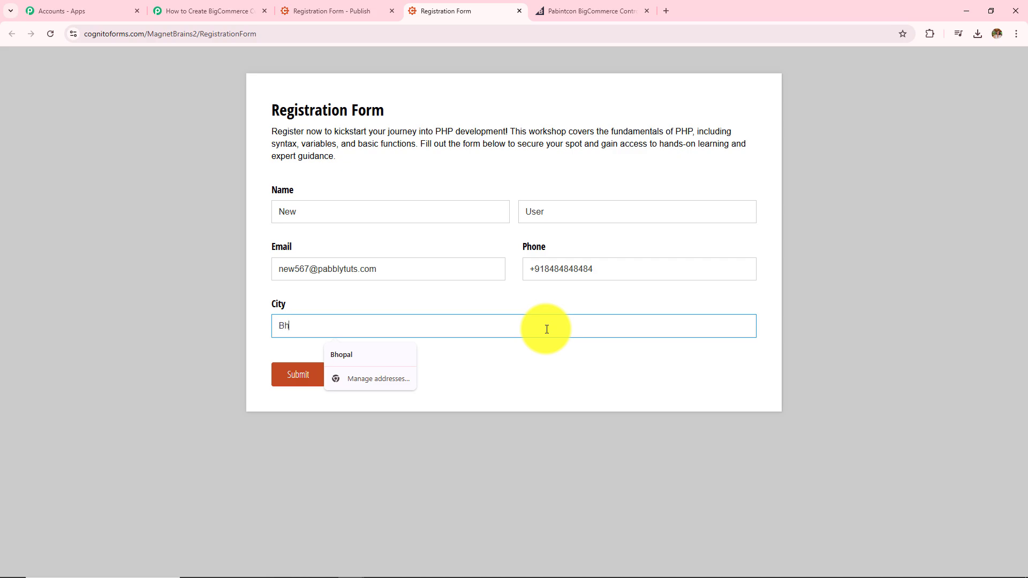
{"action": "type", "text": "opal"}
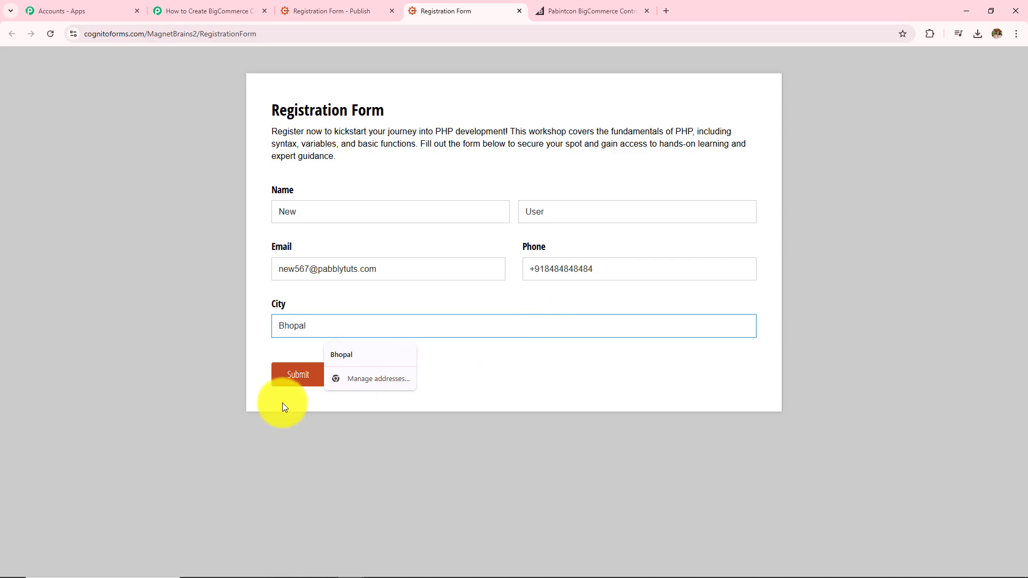
{"action": "left_click", "coordinate": [292, 381]}
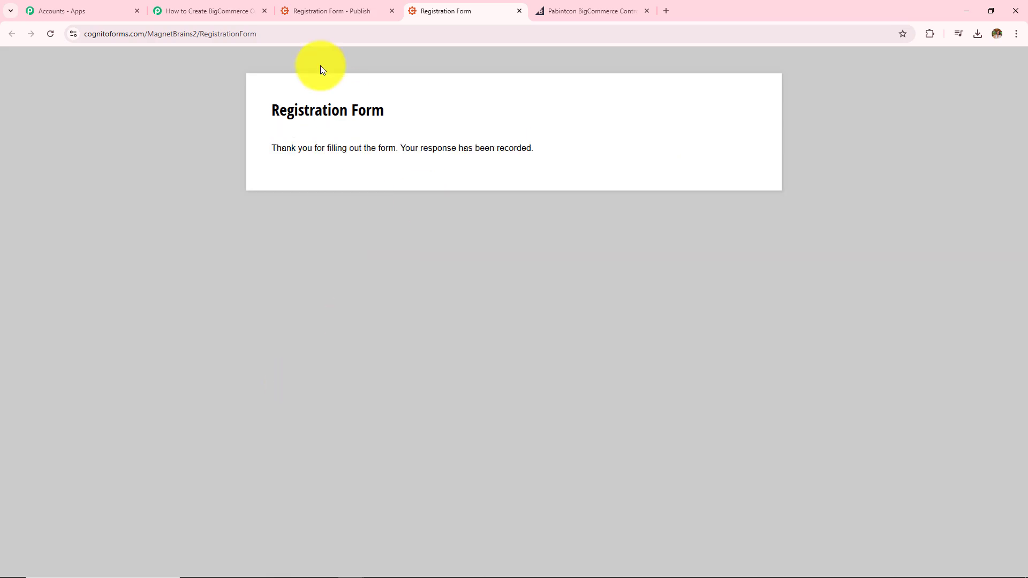
{"action": "left_click_drag", "start_coordinate": [269, 110], "coordinate": [625, 171]}
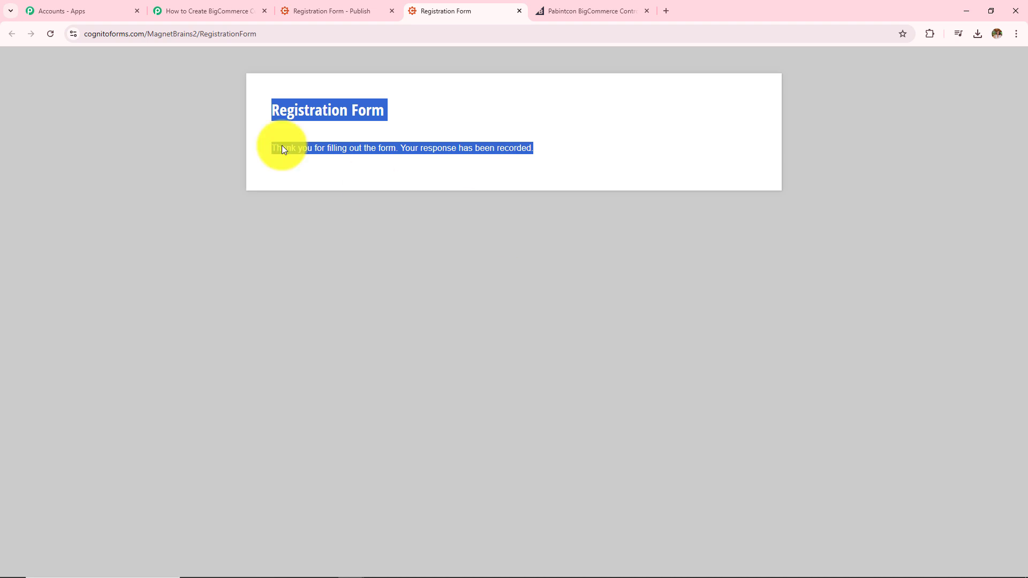
Return to the Pabbly workflow and check the captured phone number in the response.
{"action": "left_click", "coordinate": [206, 9]}
{"action": "scroll", "coordinate": [208, 348], "scroll_direction": "down", "scroll_amount": 5}
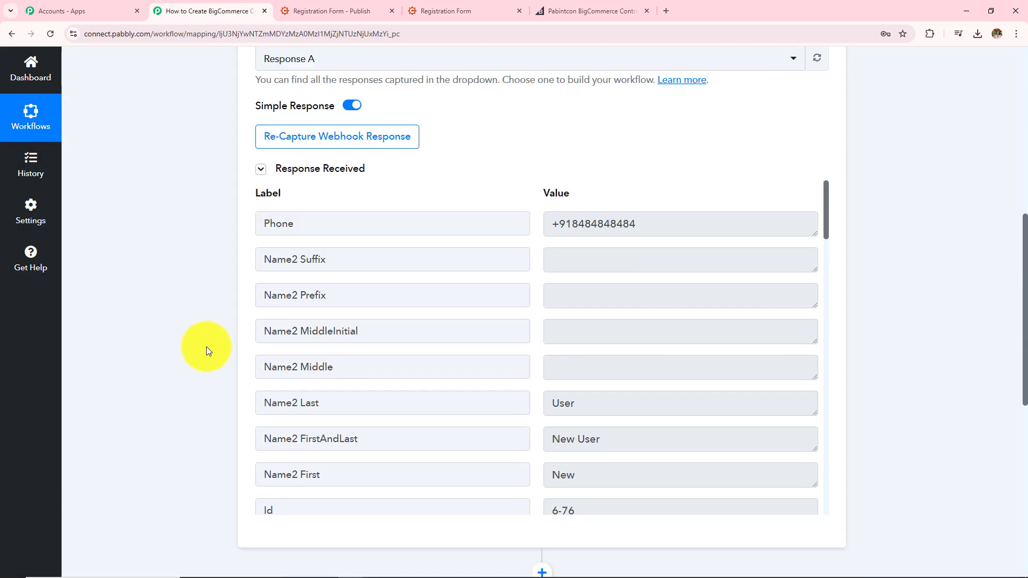
{"action": "scroll", "coordinate": [206, 346], "scroll_direction": "down", "scroll_amount": 2}
{"action": "scroll", "coordinate": [206, 346], "scroll_direction": "up", "scroll_amount": 3}
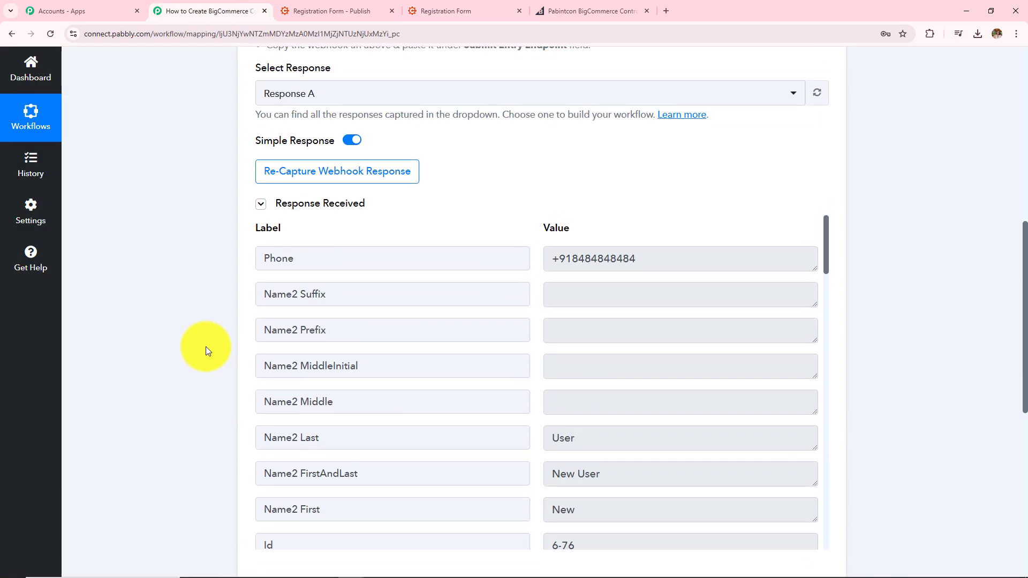
{"action": "triple_click", "coordinate": [647, 255]}
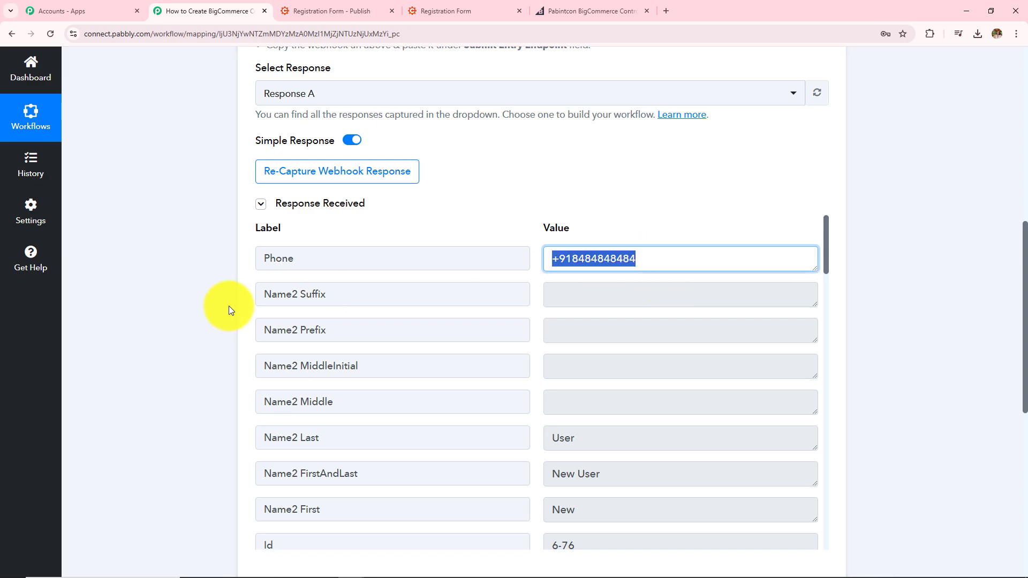
{"action": "scroll", "coordinate": [652, 390], "scroll_direction": "down", "scroll_amount": 2}
{"action": "scroll", "coordinate": [652, 390], "scroll_direction": "up", "scroll_amount": 2}
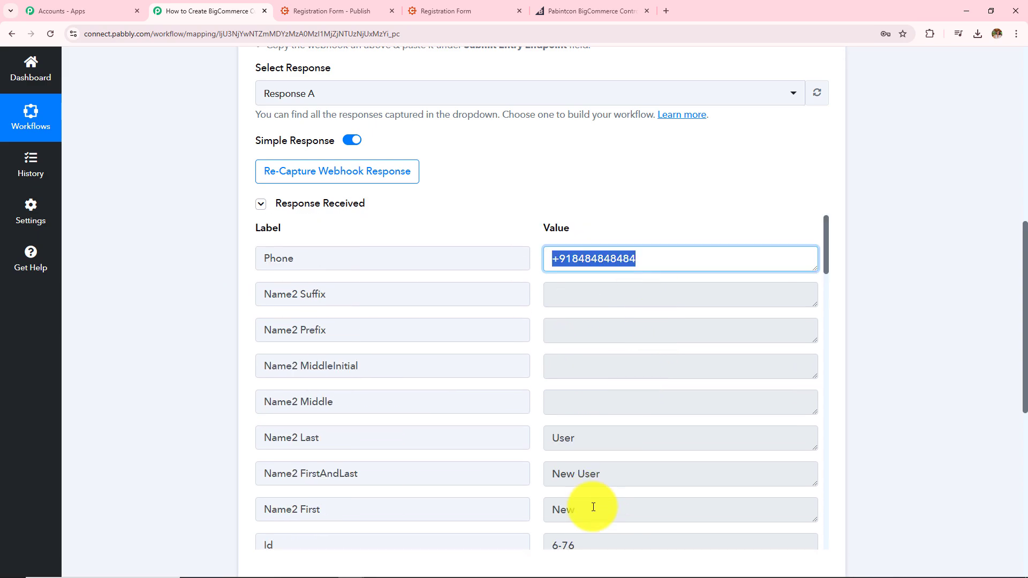
Check the captured first name, last name, email and city 'Bhopal' values.
{"action": "triple_click", "coordinate": [593, 509]}
{"action": "triple_click", "coordinate": [600, 443]}
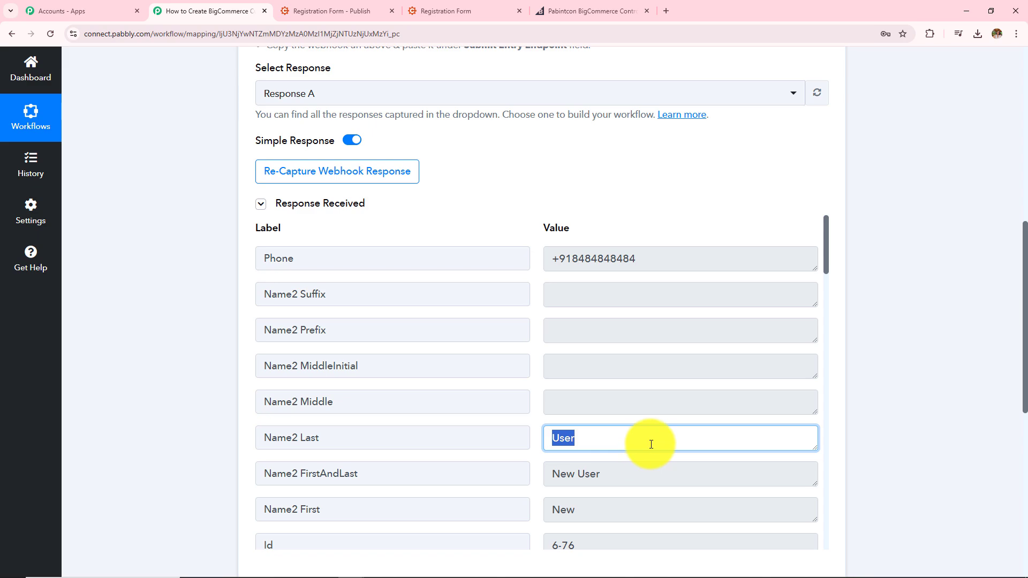
{"action": "scroll", "coordinate": [688, 269], "scroll_direction": "down", "scroll_amount": 20}
{"action": "triple_click", "coordinate": [688, 270]}
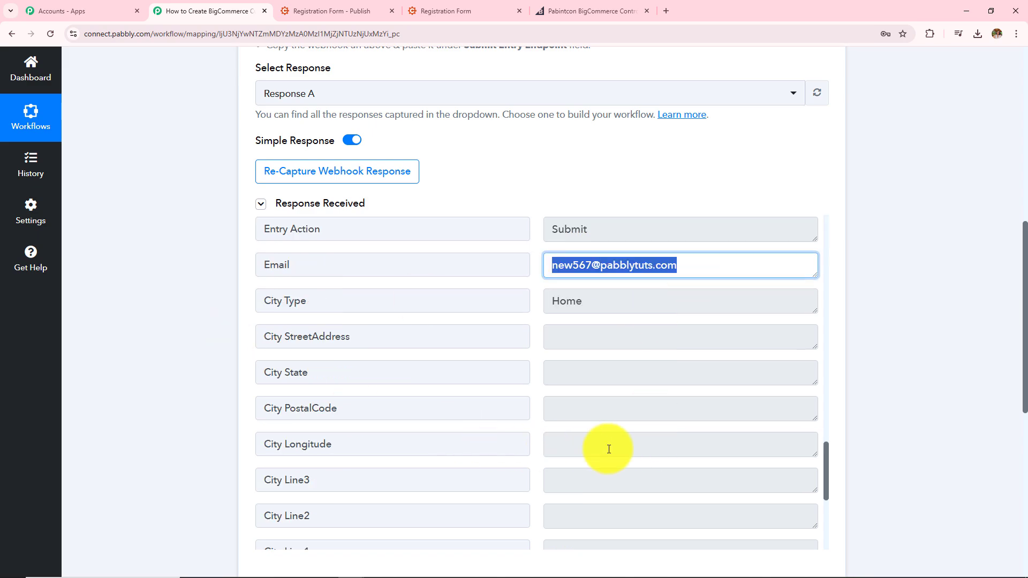
{"action": "scroll", "coordinate": [609, 450], "scroll_direction": "down", "scroll_amount": 5}
{"action": "scroll", "coordinate": [610, 450], "scroll_direction": "down", "scroll_amount": 1}
{"action": "triple_click", "coordinate": [602, 382]}
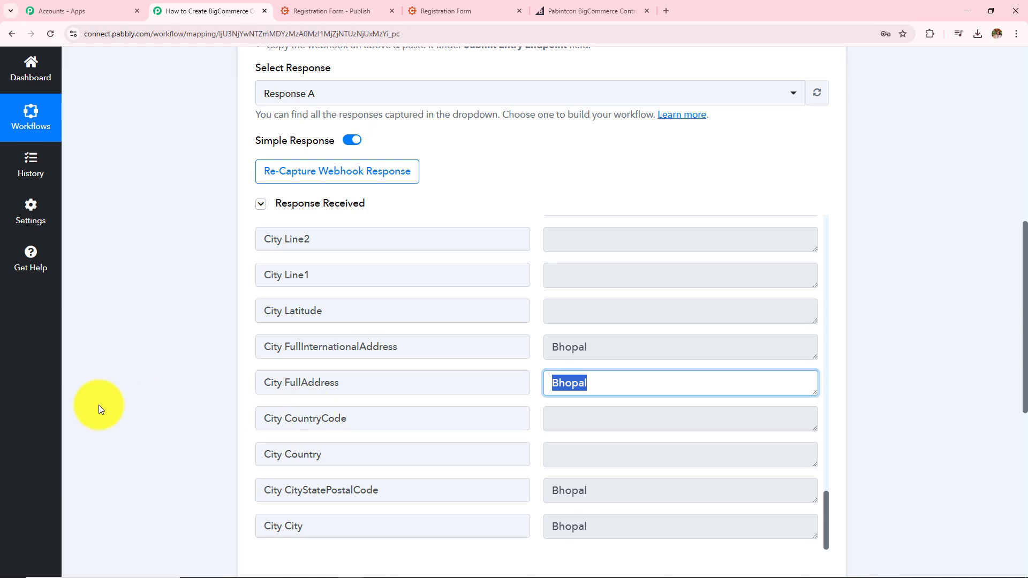
Review the workflow title and move down to the action step.
{"action": "scroll", "coordinate": [177, 407], "scroll_direction": "down", "scroll_amount": 4}
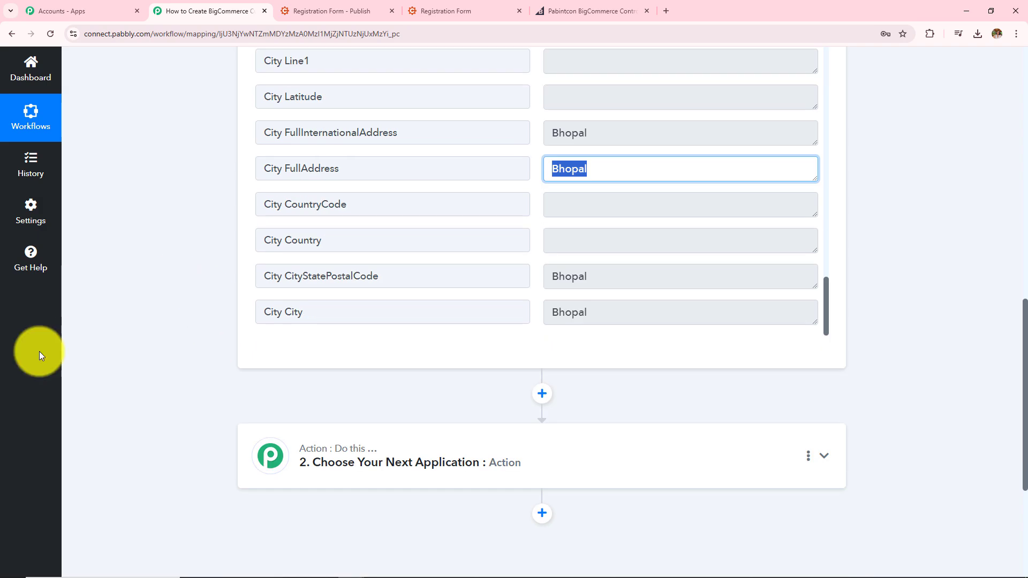
{"action": "scroll", "coordinate": [326, 391], "scroll_direction": "up", "scroll_amount": 8}
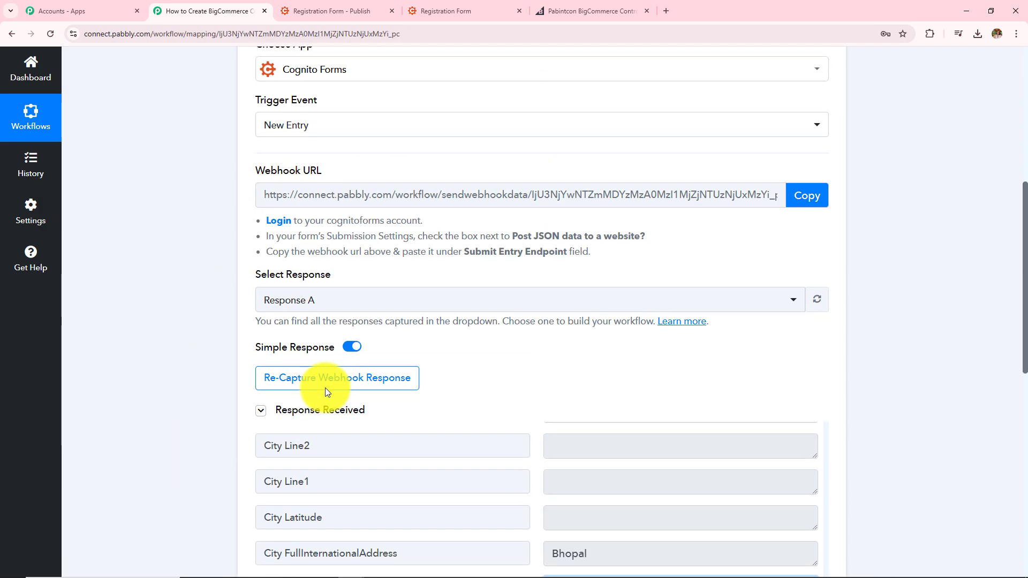
{"action": "scroll", "coordinate": [325, 388], "scroll_direction": "up", "scroll_amount": 2}
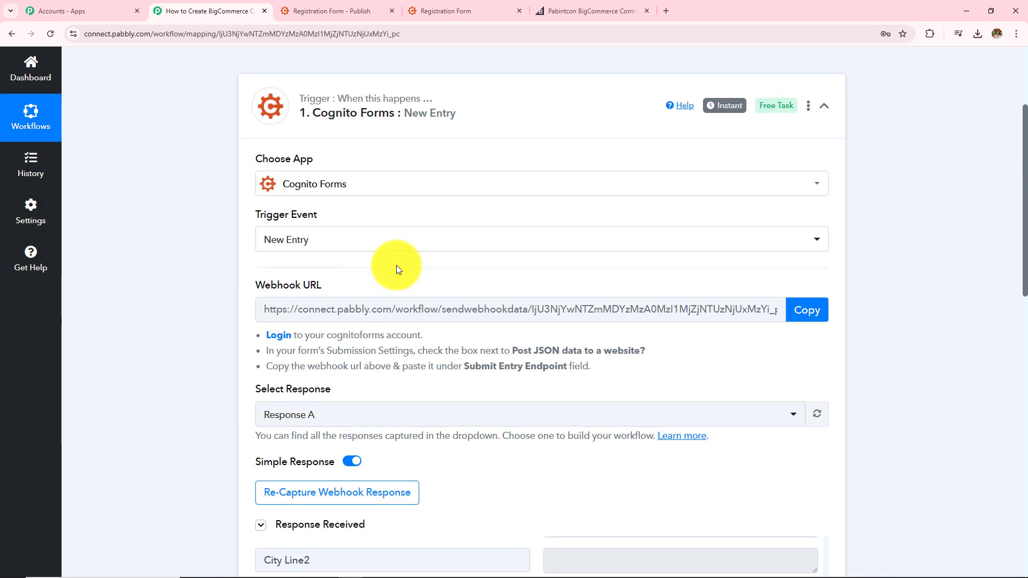
{"action": "scroll", "coordinate": [336, 378], "scroll_direction": "up", "scroll_amount": 3}
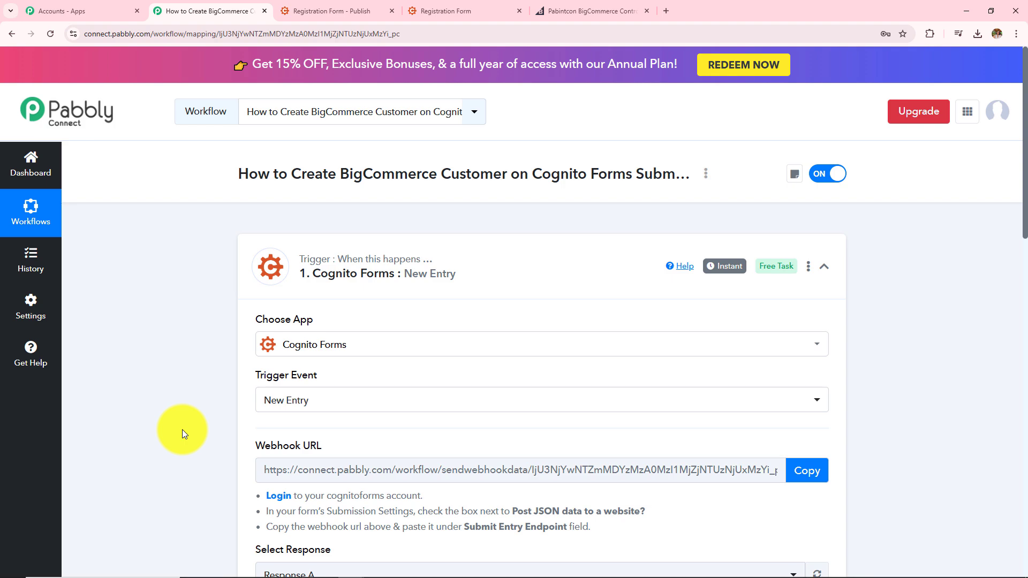
{"action": "left_click_drag", "start_coordinate": [532, 176], "coordinate": [662, 179]}
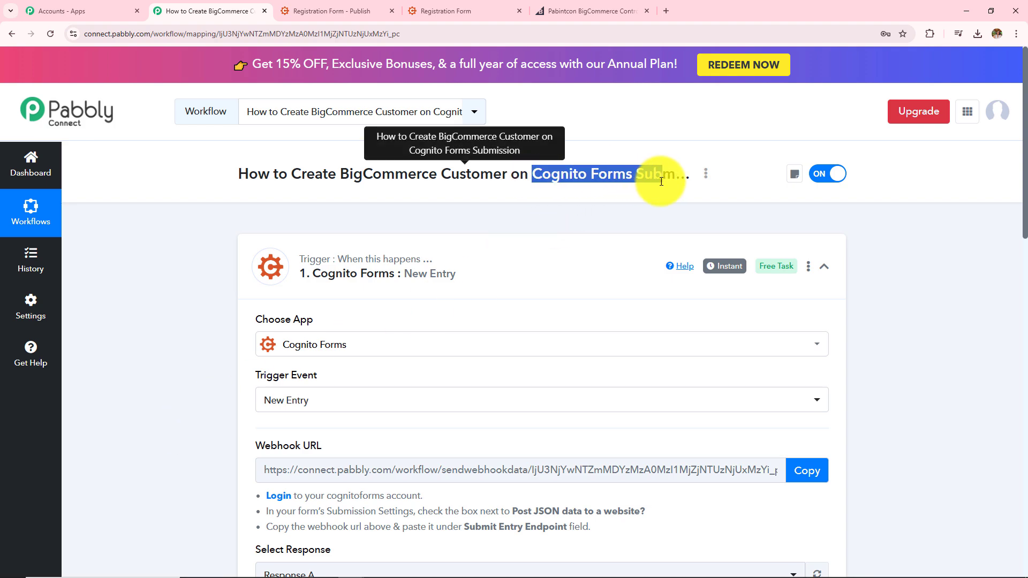
{"action": "left_click_drag", "start_coordinate": [342, 175], "coordinate": [502, 195]}
{"action": "scroll", "coordinate": [196, 456], "scroll_direction": "down", "scroll_amount": 10}
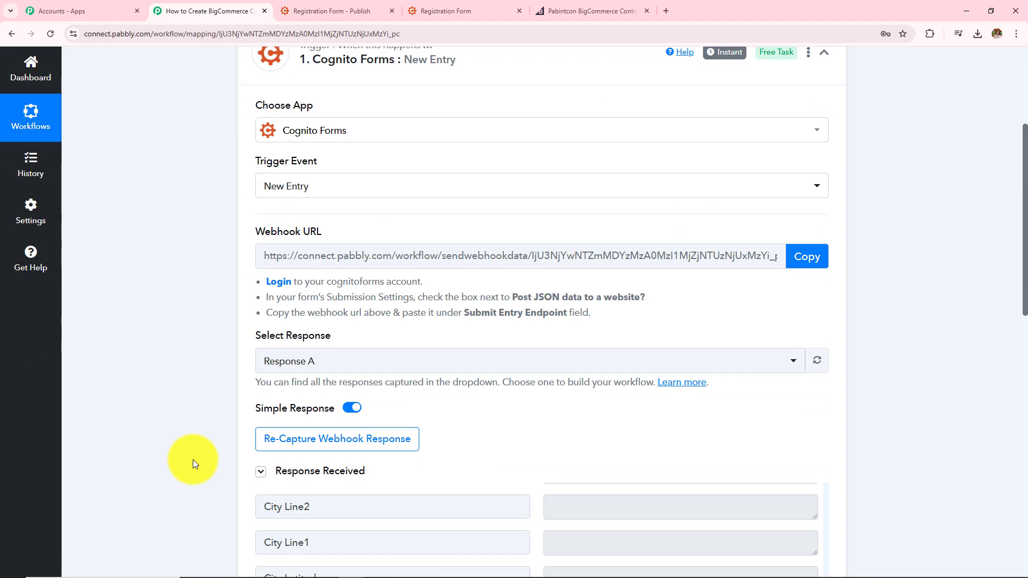
{"action": "scroll", "coordinate": [193, 459], "scroll_direction": "down", "scroll_amount": 7}
Set the action step to BigCommerce with the Create Customer event, then begin connecting an account.
{"action": "left_click", "coordinate": [484, 225]}
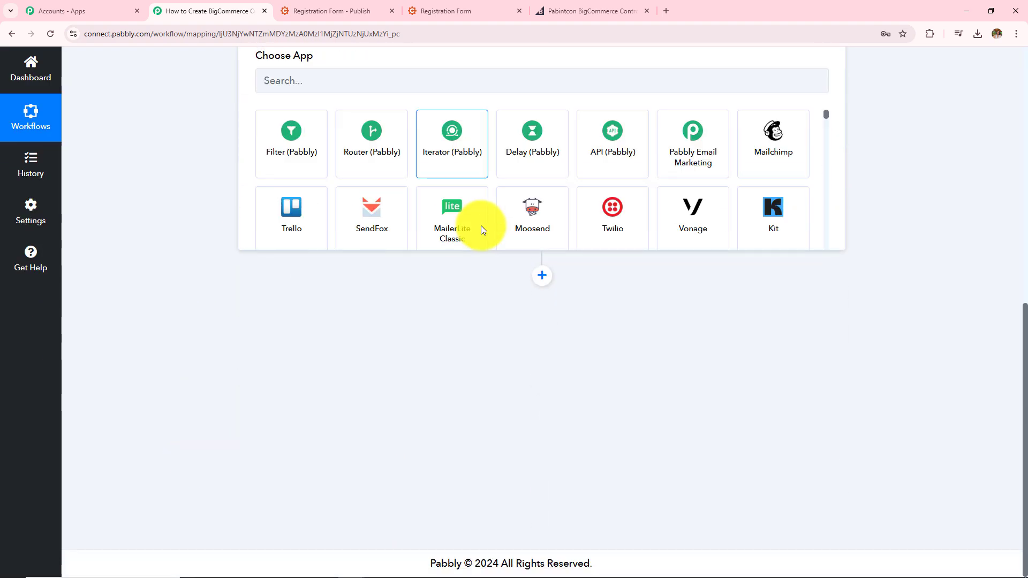
{"action": "left_click", "coordinate": [485, 283]}
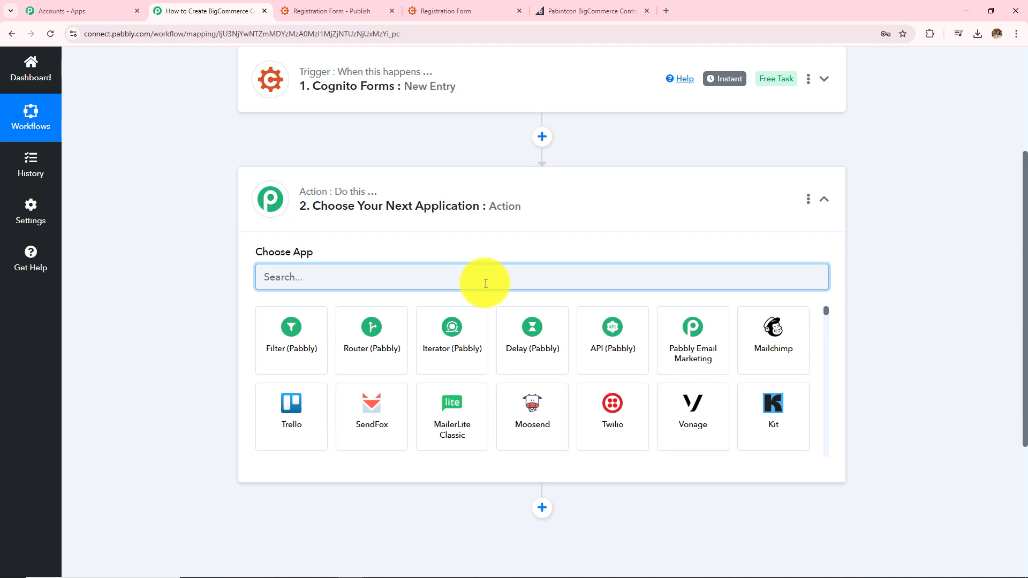
{"action": "type", "text": "Bigco"}
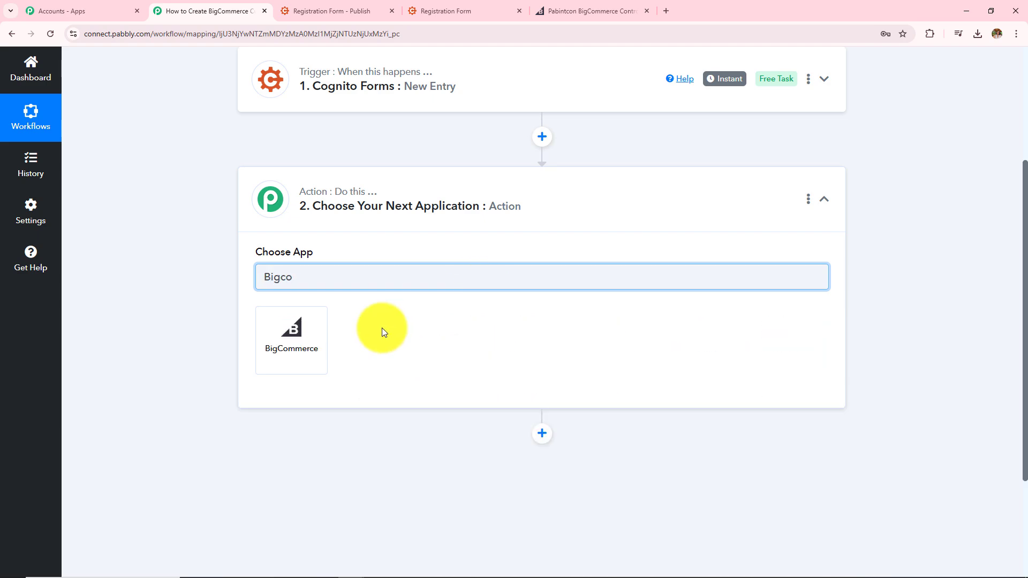
{"action": "left_click", "coordinate": [318, 348]}
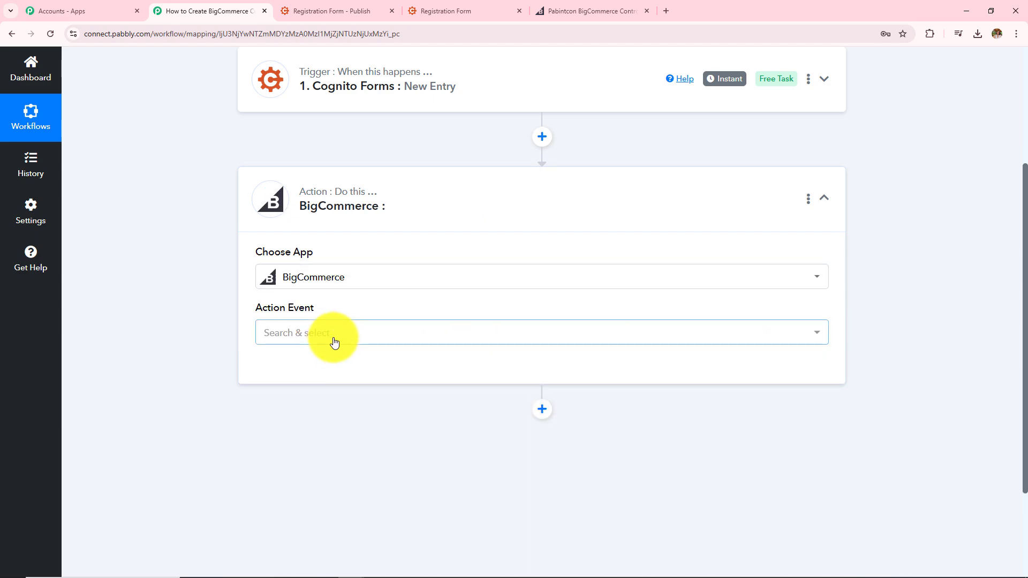
{"action": "left_click", "coordinate": [335, 343]}
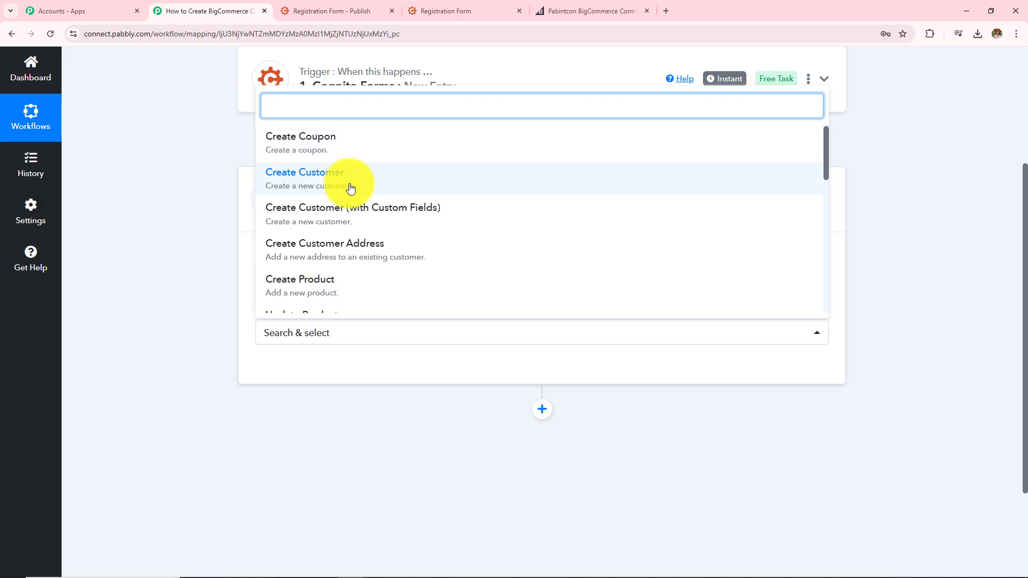
{"action": "left_click", "coordinate": [314, 187]}
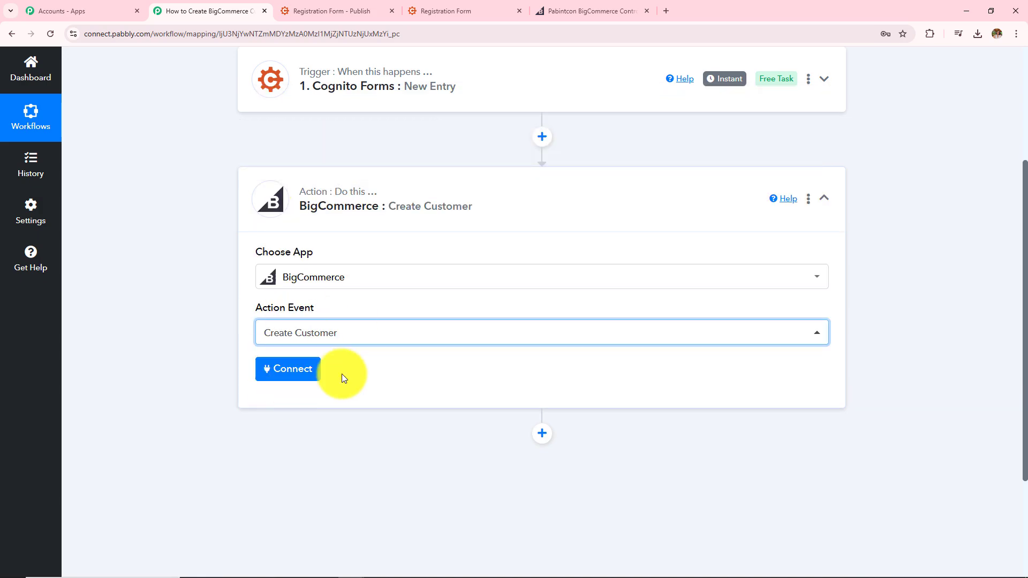
{"action": "left_click", "coordinate": [299, 374]}
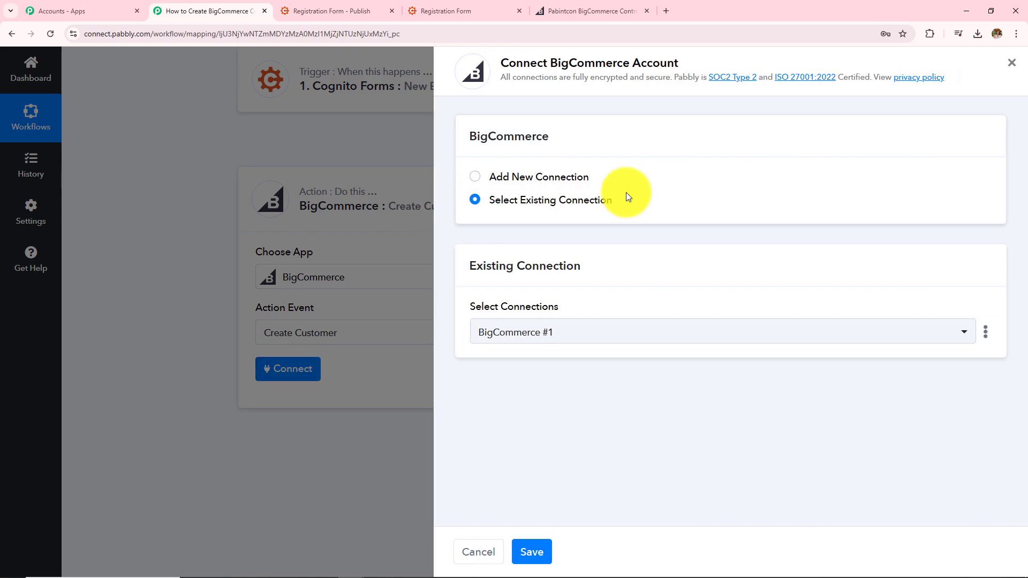
Choose Add New Connection (BigCommerce #2) and locate its Client Id, Access Token and Store Hash Key fields.
{"action": "left_click", "coordinate": [476, 181]}
{"action": "scroll", "coordinate": [637, 308], "scroll_direction": "down", "scroll_amount": 3}
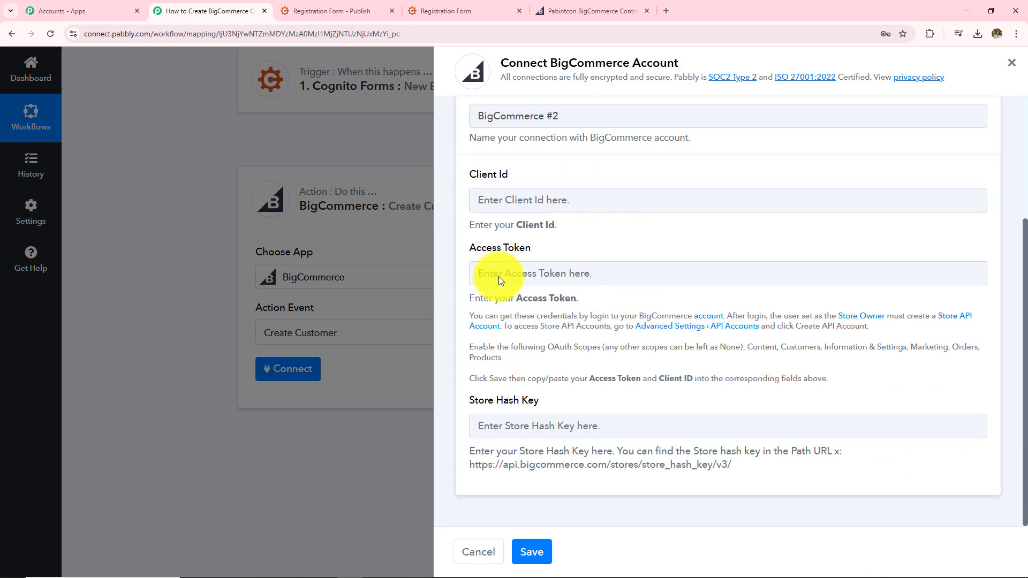
{"action": "triple_click", "coordinate": [470, 176]}
{"action": "left_click_drag", "start_coordinate": [469, 248], "coordinate": [547, 249]}
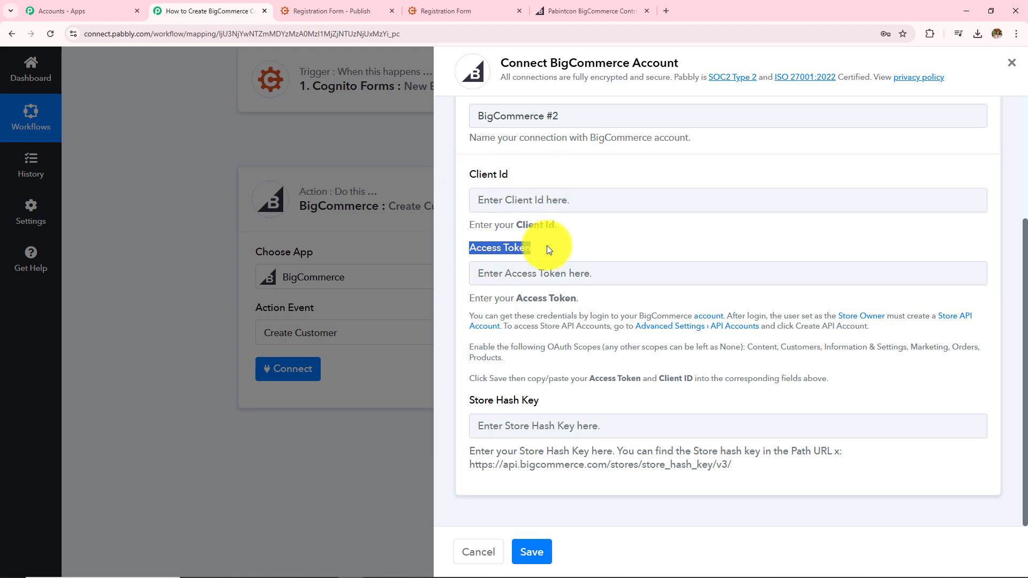
{"action": "left_click_drag", "start_coordinate": [469, 400], "coordinate": [573, 404]}
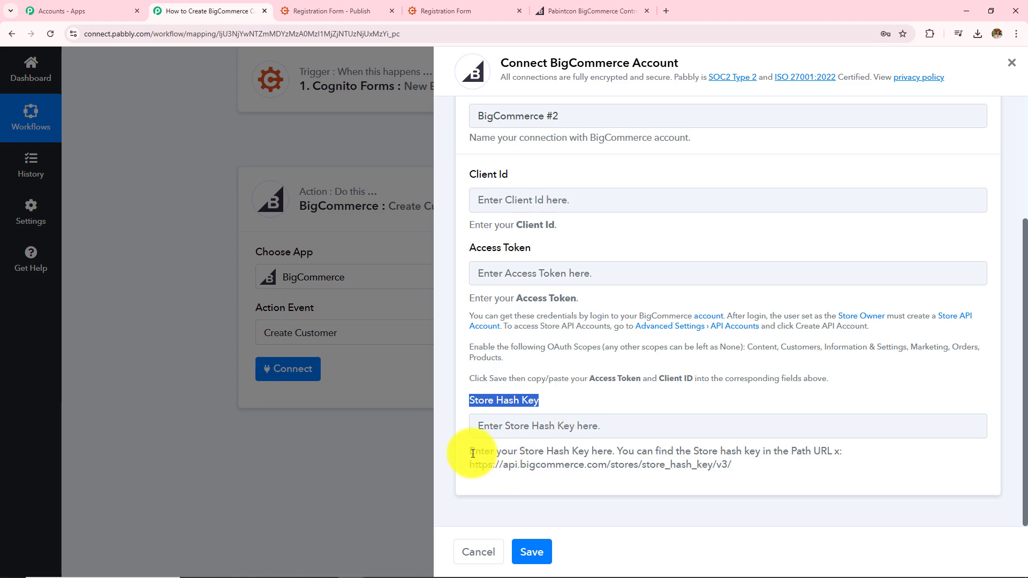
{"action": "left_click_drag", "start_coordinate": [471, 450], "coordinate": [848, 500]}
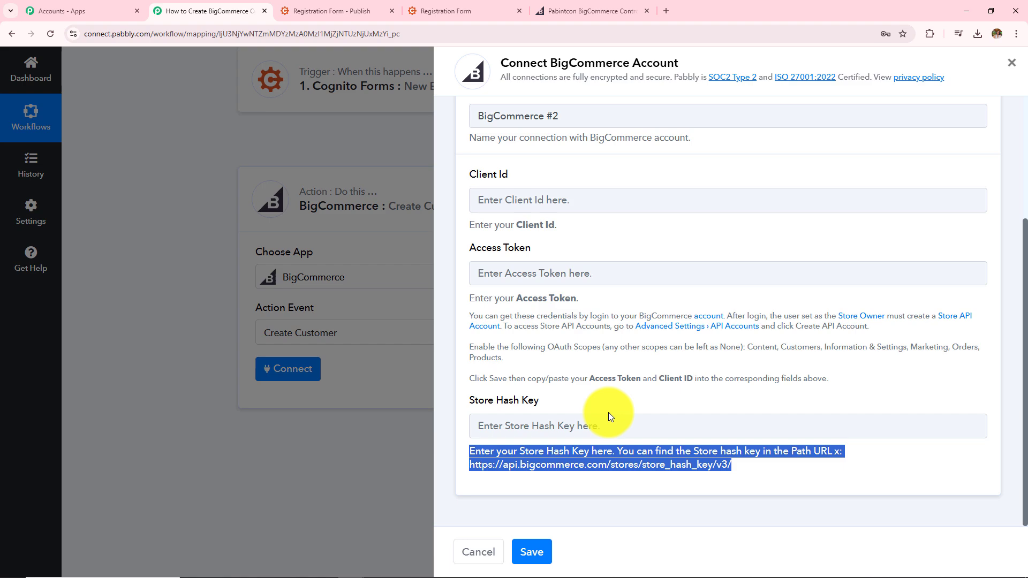
Select the store hash in the BigCommerce dashboard's web address and return to the connection form.
{"action": "left_click", "coordinate": [589, 10]}
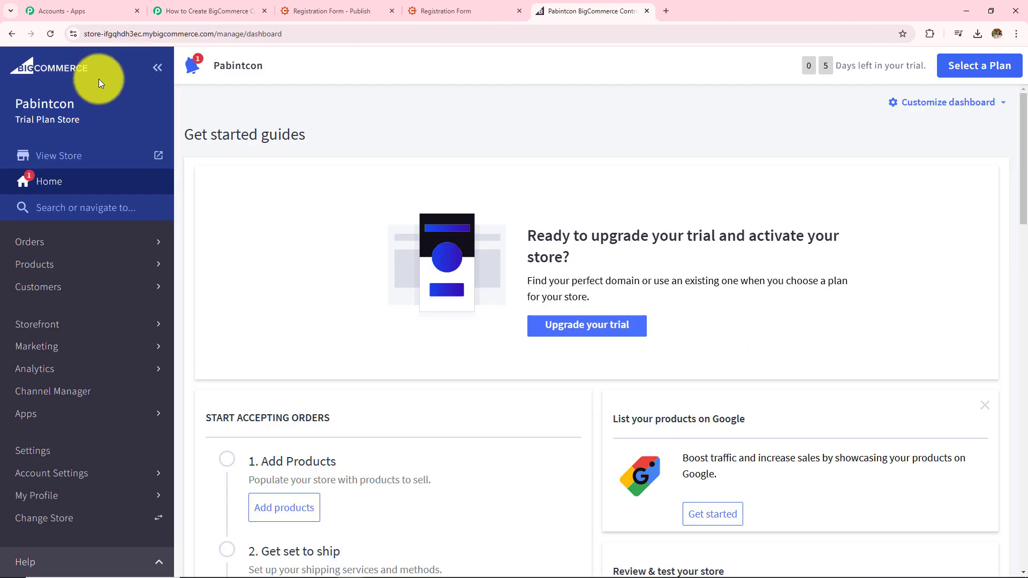
{"action": "left_click", "coordinate": [103, 34]}
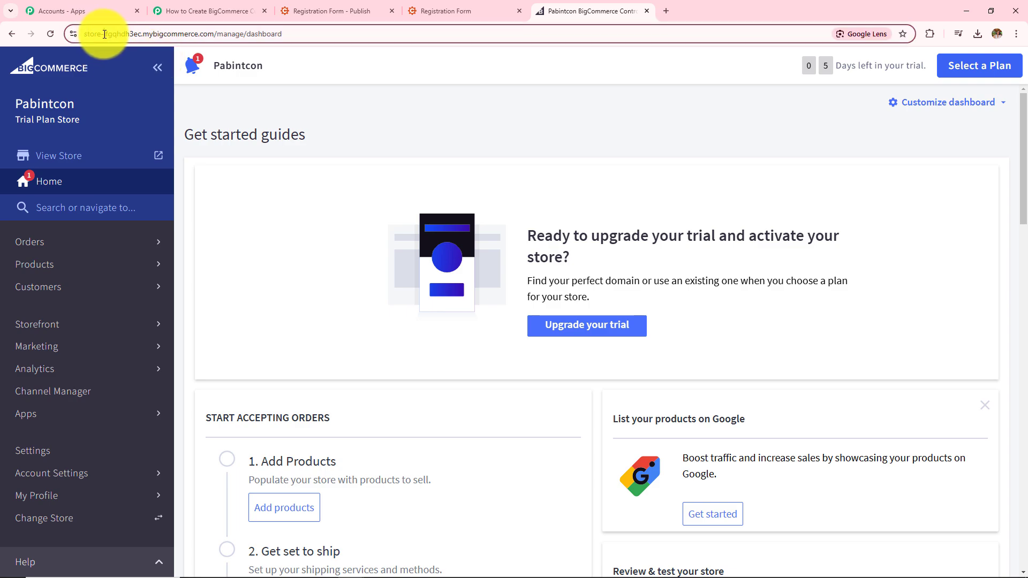
{"action": "double_click", "coordinate": [140, 34]}
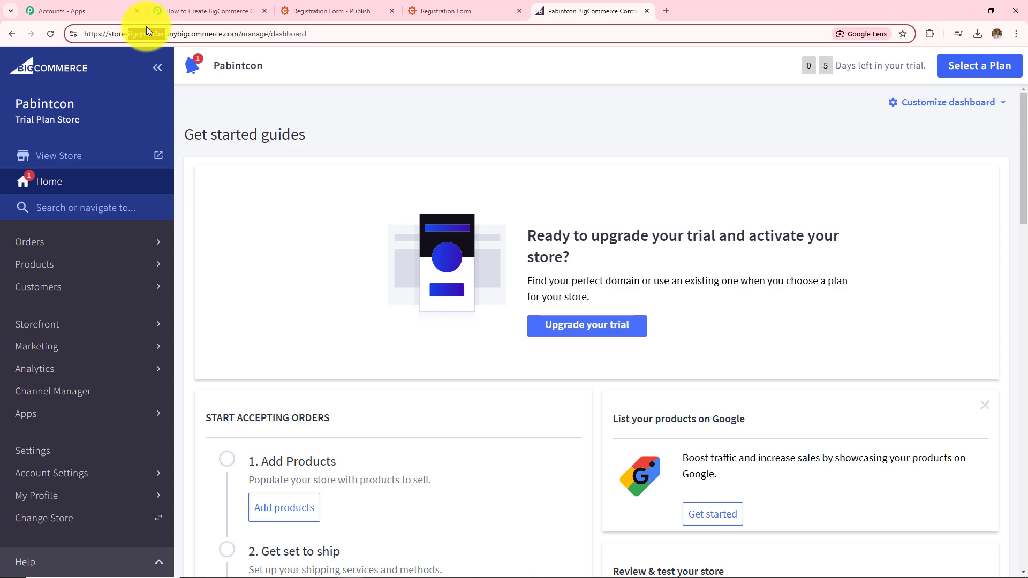
{"action": "left_click", "coordinate": [220, 10]}
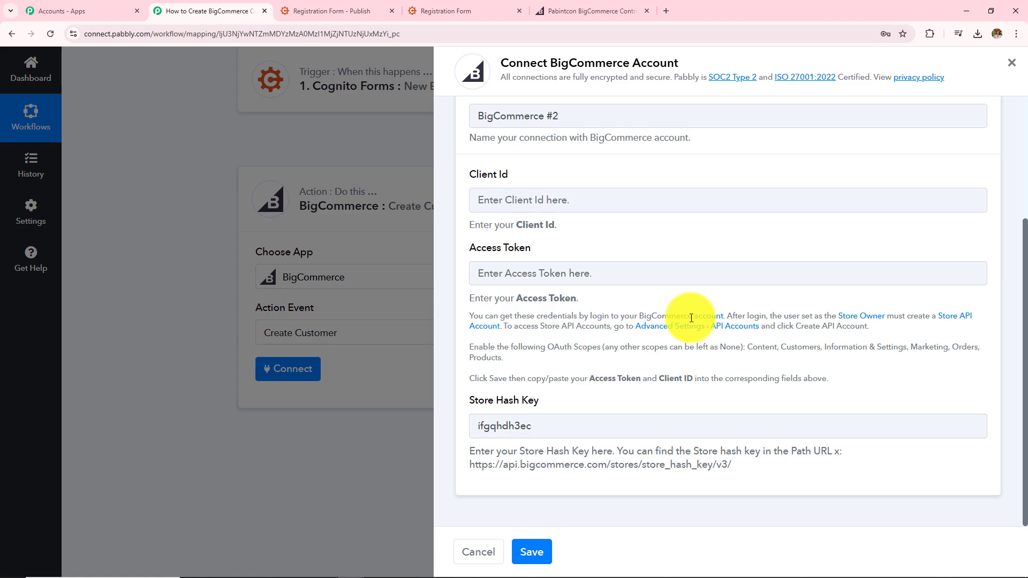
Open the API Accounts link from the connection help text in a new tab.
{"action": "left_click", "coordinate": [715, 334]}
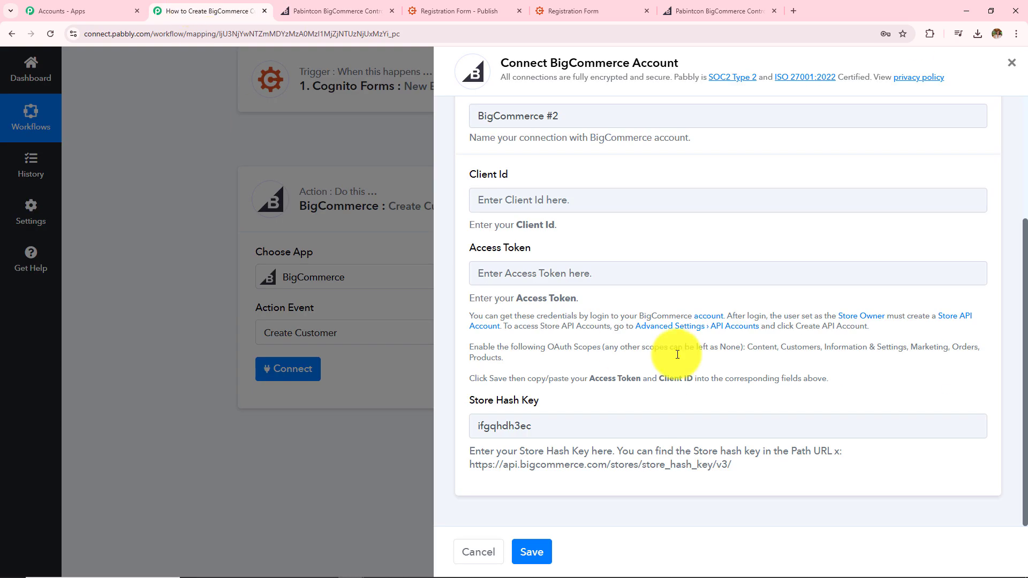
Start a new V2/V3 API token account named Testing123.
{"action": "left_click", "coordinate": [342, 11]}
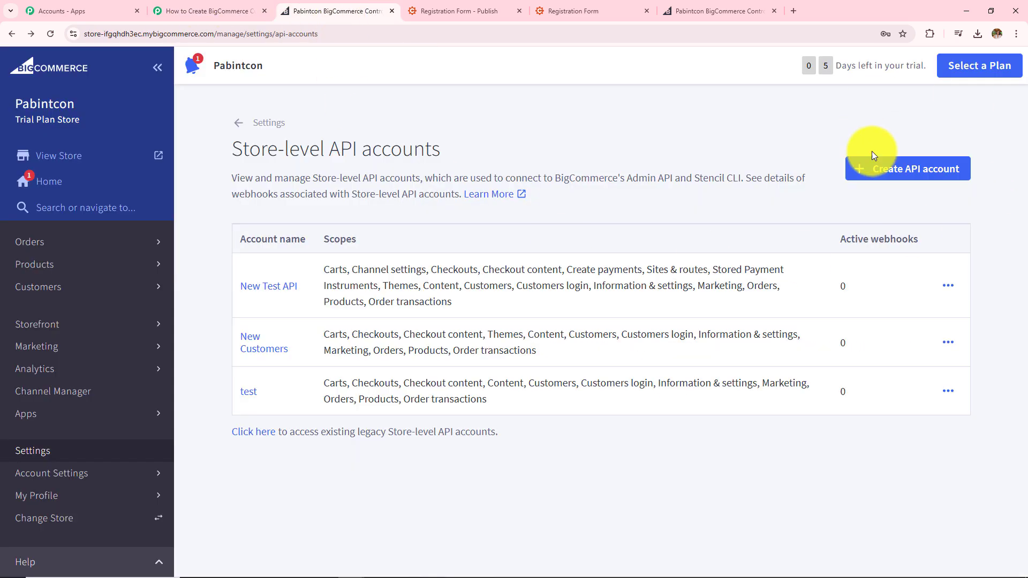
{"action": "left_click", "coordinate": [882, 182]}
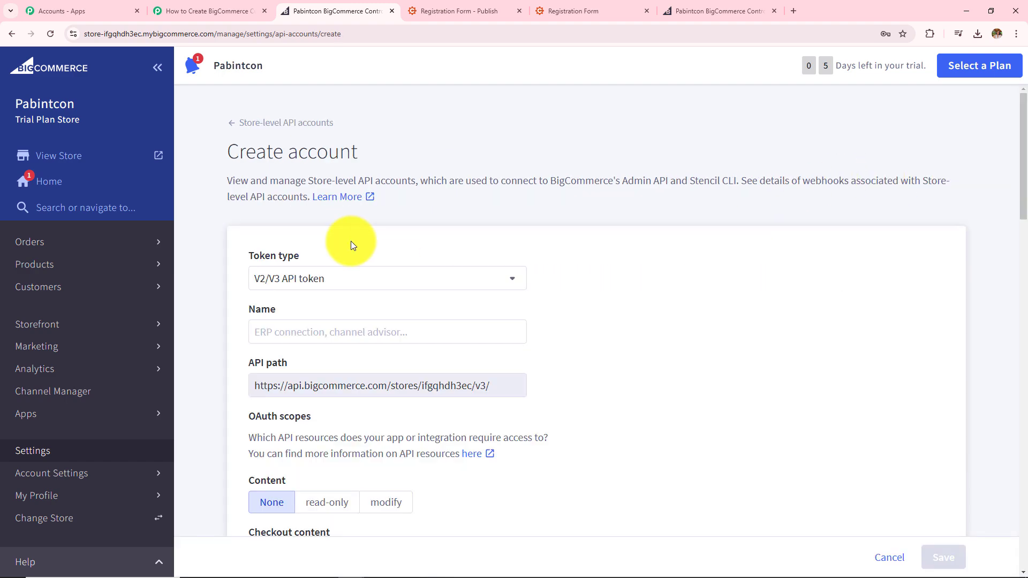
{"action": "left_click_drag", "start_coordinate": [247, 258], "coordinate": [325, 251]}
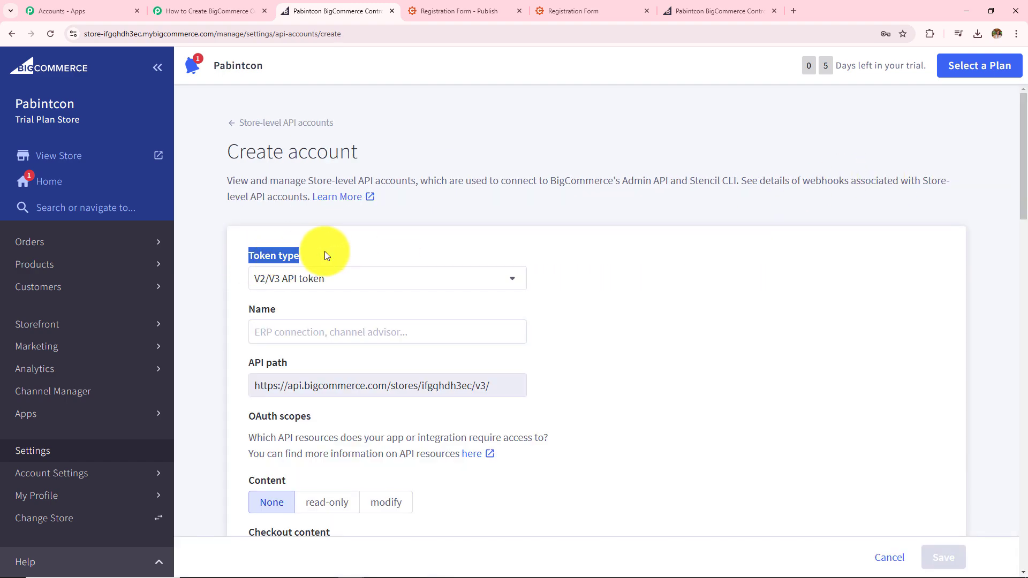
{"action": "left_click", "coordinate": [327, 279]}
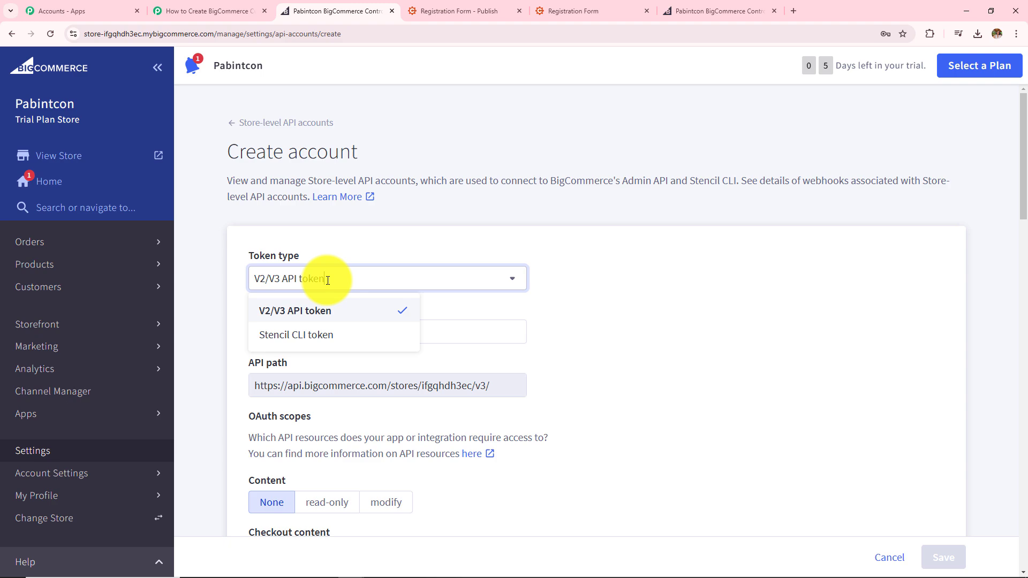
{"action": "left_click", "coordinate": [282, 314]}
{"action": "left_click", "coordinate": [296, 337]}
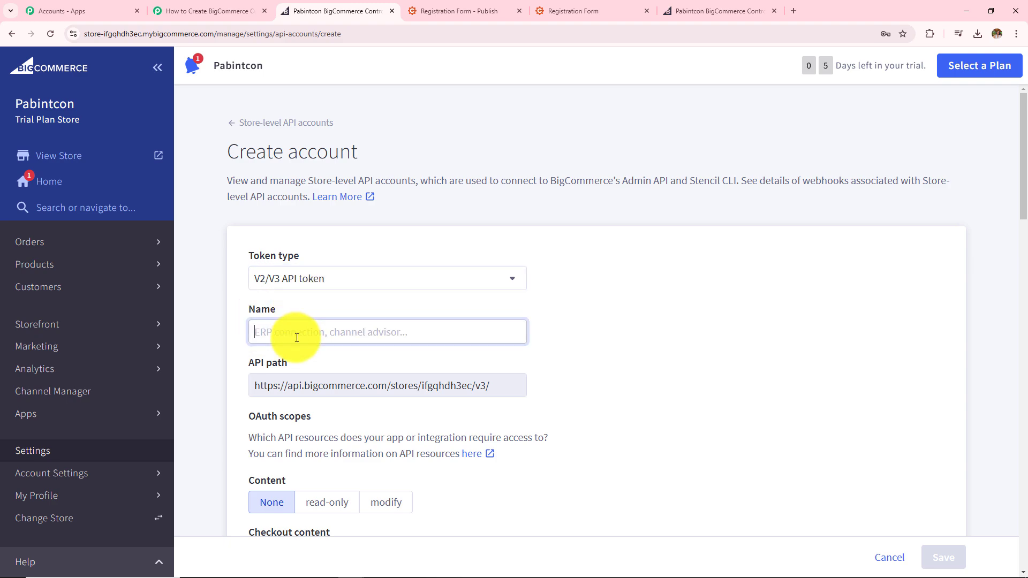
{"action": "type", "text": "Testing123"}
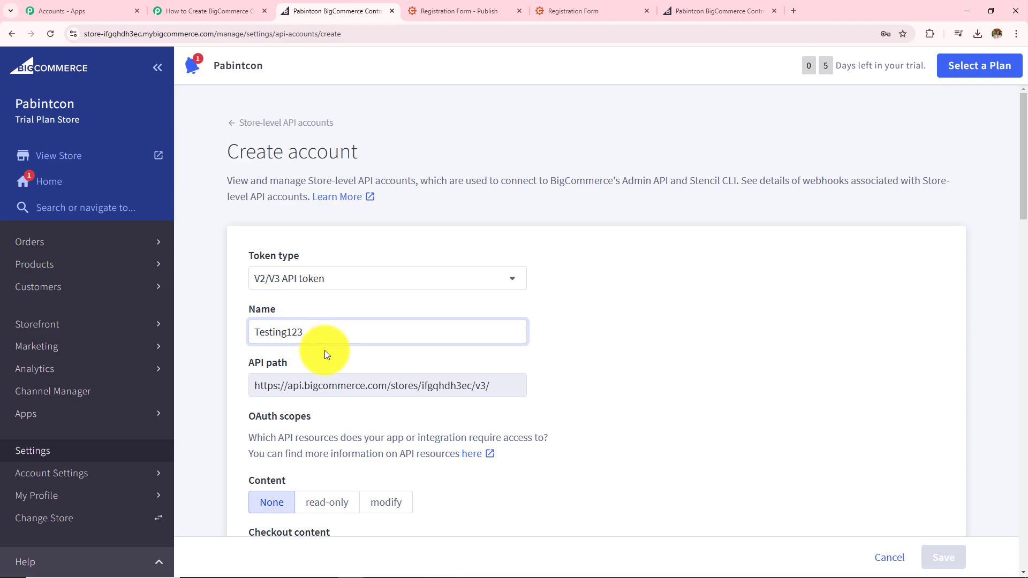
{"action": "scroll", "coordinate": [325, 350], "scroll_direction": "down", "scroll_amount": 5}
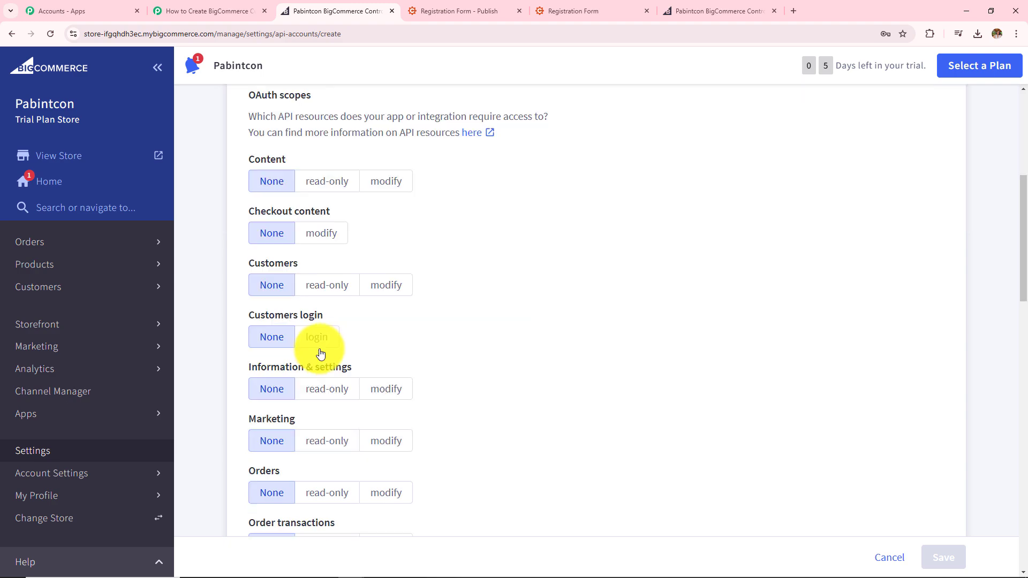
Give Content, Checkout content, Customers, Information & settings, Marketing, Orders and Order transactions modify access, plus Customers login.
{"action": "left_click", "coordinate": [390, 185]}
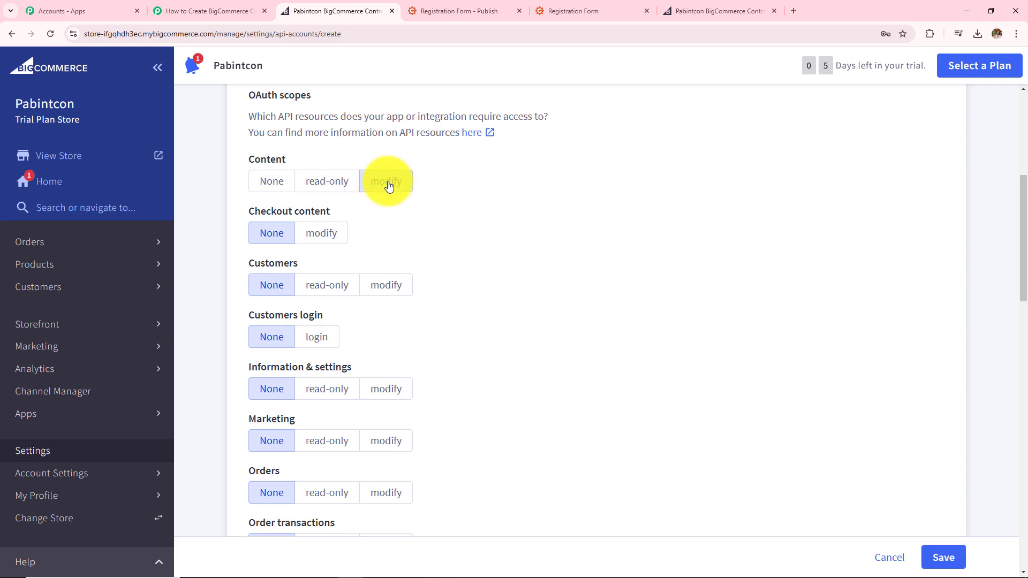
{"action": "left_click", "coordinate": [321, 236]}
{"action": "left_click", "coordinate": [387, 288]}
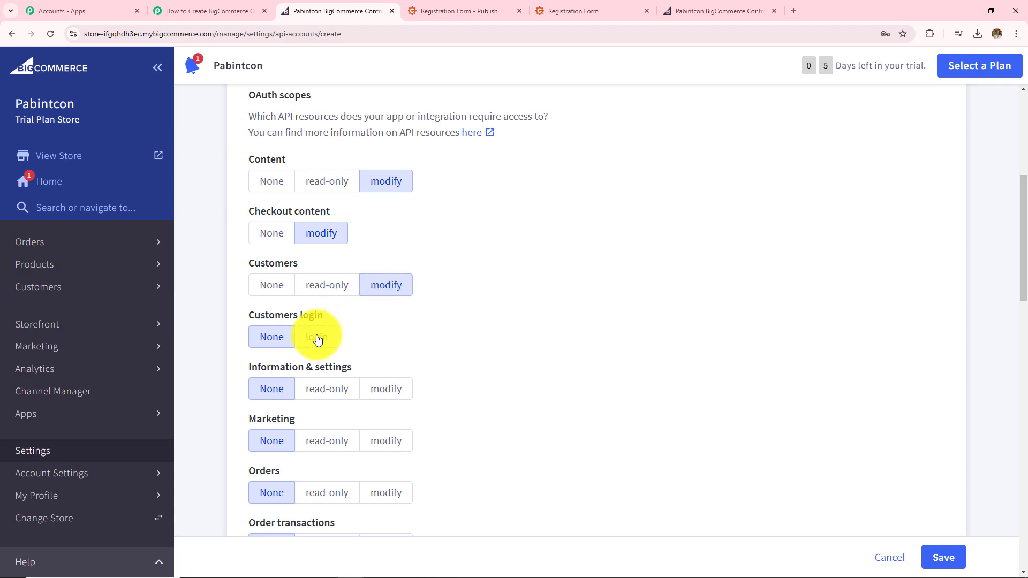
{"action": "left_click", "coordinate": [317, 338]}
{"action": "scroll", "coordinate": [419, 314], "scroll_direction": "down", "scroll_amount": 2}
{"action": "left_click", "coordinate": [388, 282]}
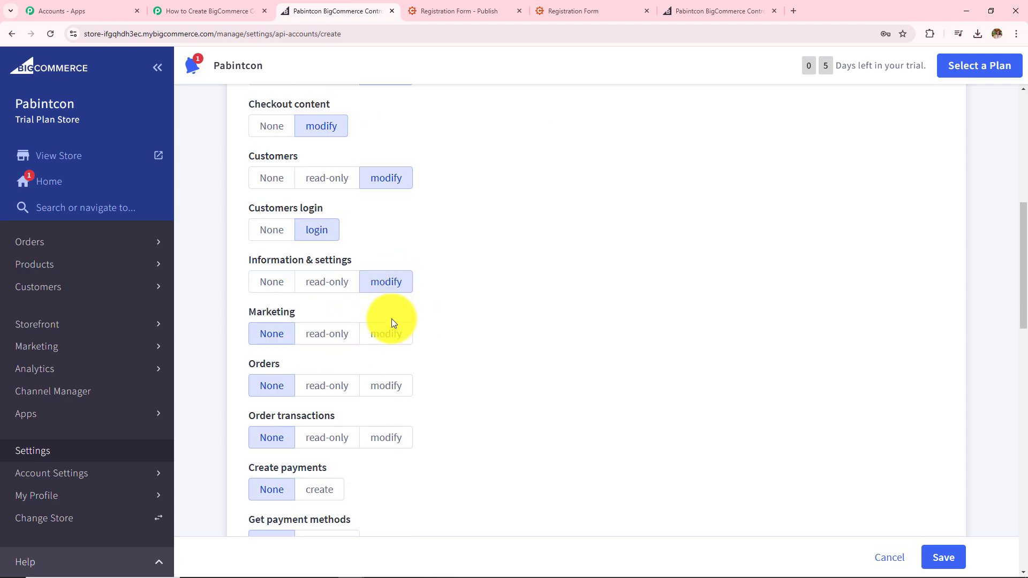
{"action": "left_click", "coordinate": [387, 333]}
{"action": "left_click", "coordinate": [386, 386]}
{"action": "left_click", "coordinate": [383, 436]}
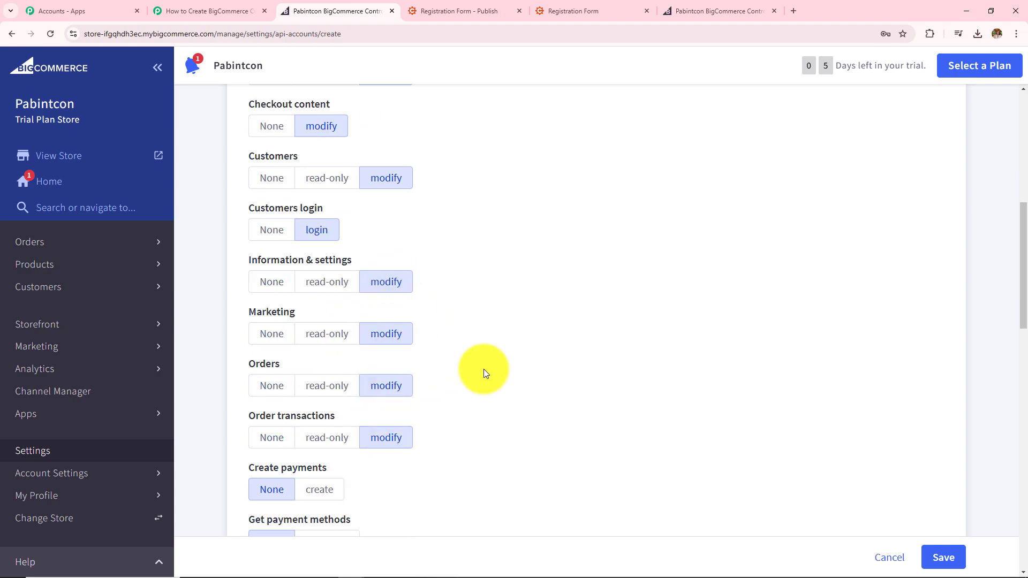
Give Carts and Checkouts modify access and save the API account.
{"action": "scroll", "coordinate": [483, 368], "scroll_direction": "down", "scroll_amount": 9}
{"action": "left_click", "coordinate": [388, 246]}
{"action": "left_click", "coordinate": [393, 298]}
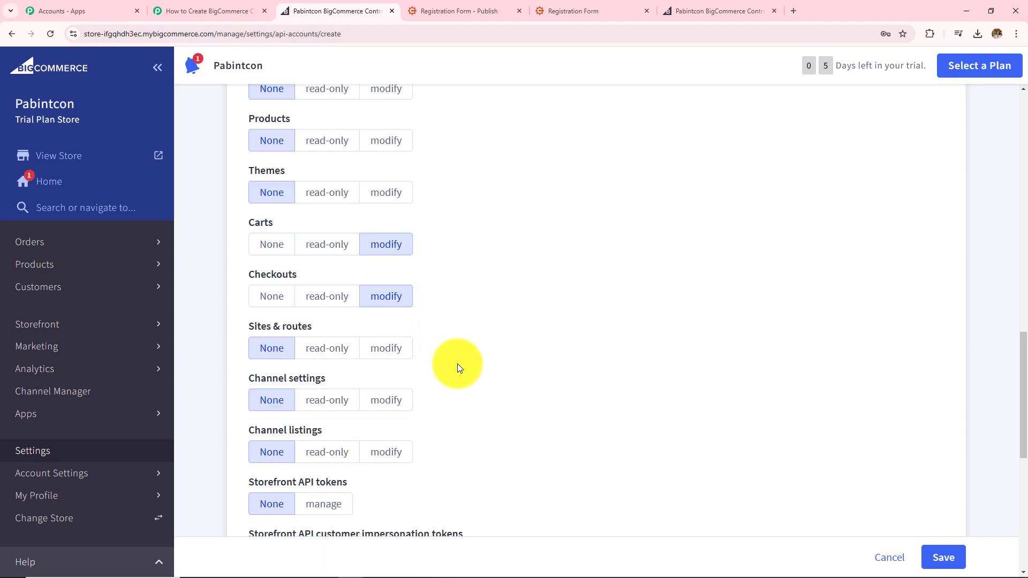
{"action": "scroll", "coordinate": [457, 364], "scroll_direction": "down", "scroll_amount": 5}
{"action": "scroll", "coordinate": [459, 368], "scroll_direction": "down", "scroll_amount": 3}
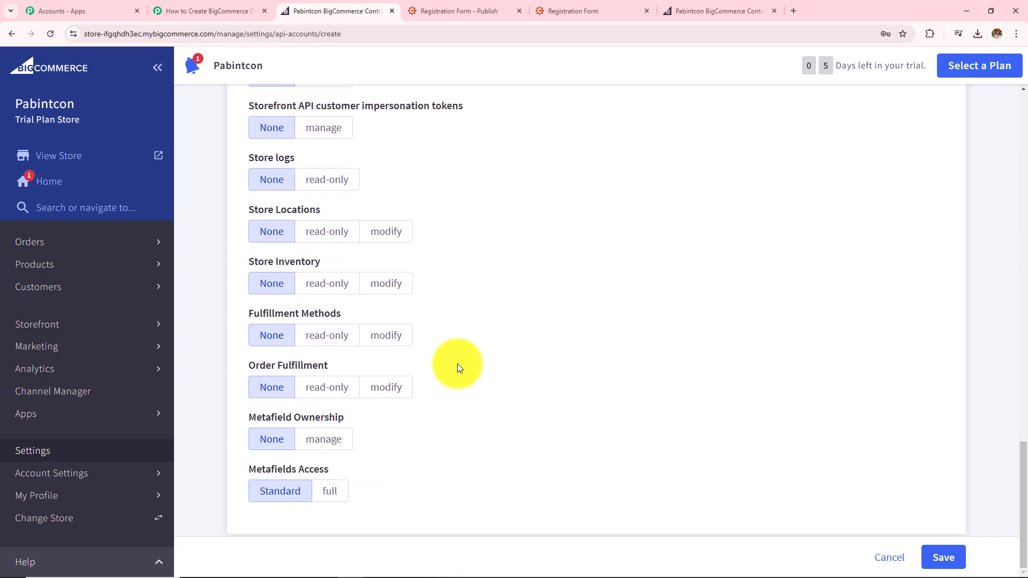
{"action": "left_click", "coordinate": [941, 557]}
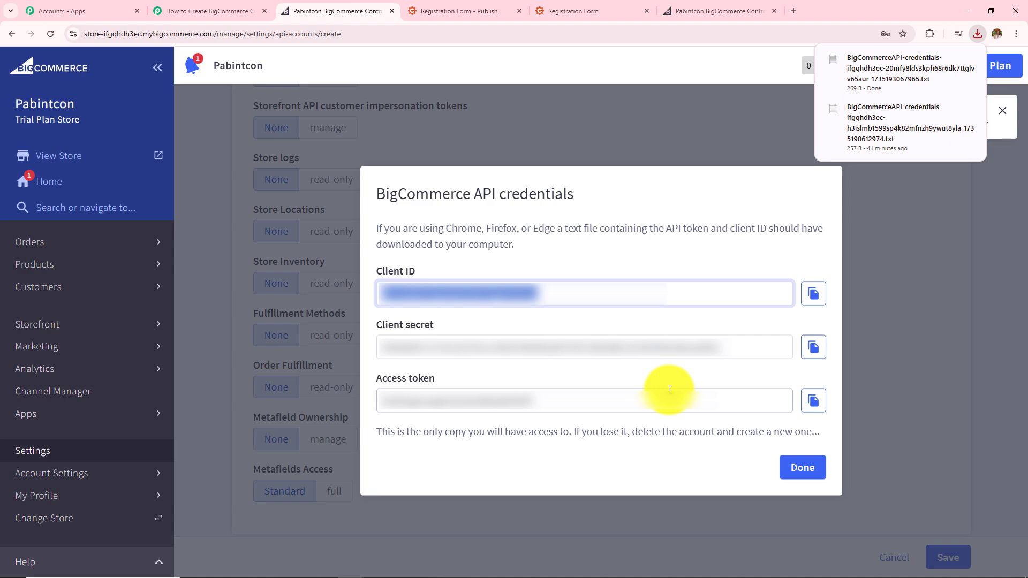
Copy the new API account's access token into Pabbly's Access Token field.
{"action": "left_click", "coordinate": [813, 400]}
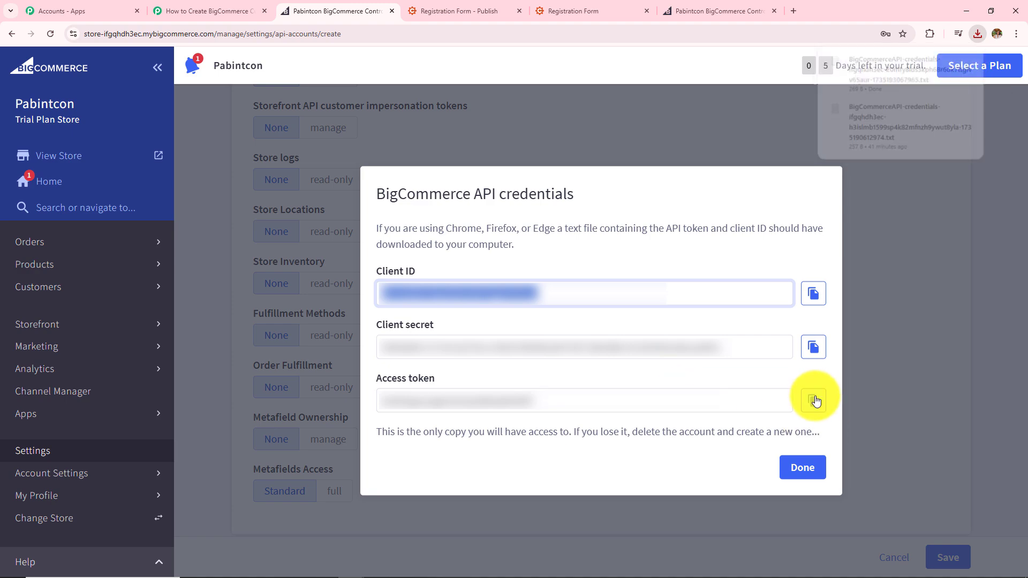
{"action": "left_click", "coordinate": [222, 3]}
{"action": "left_click", "coordinate": [530, 273]}
{"action": "key", "text": "ctrl+v"}
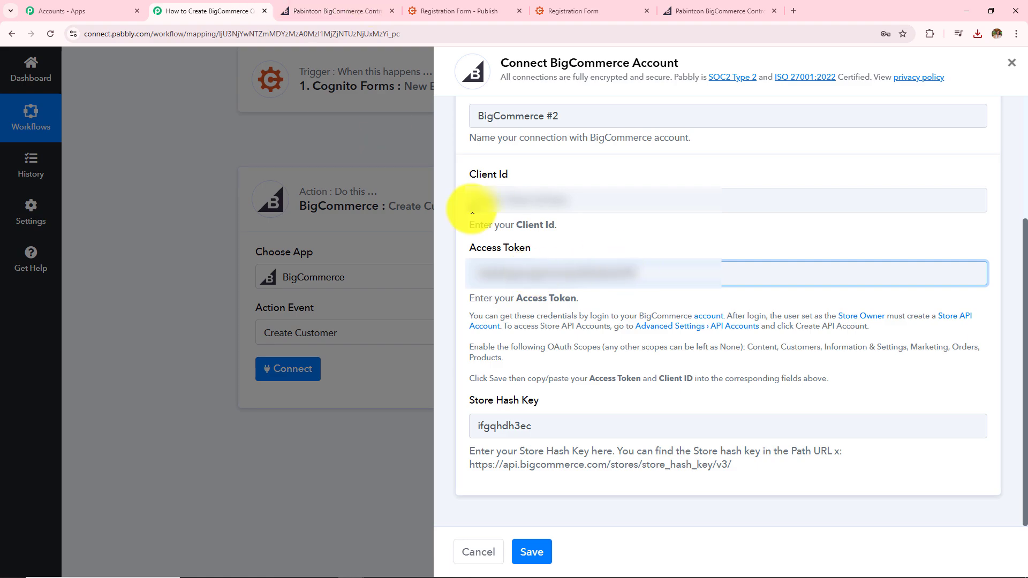
Close the BigCommerce tab, paste the client ID into Client Id, and save the connection.
{"action": "middle_click", "coordinate": [284, 7]}
{"action": "left_click", "coordinate": [546, 198]}
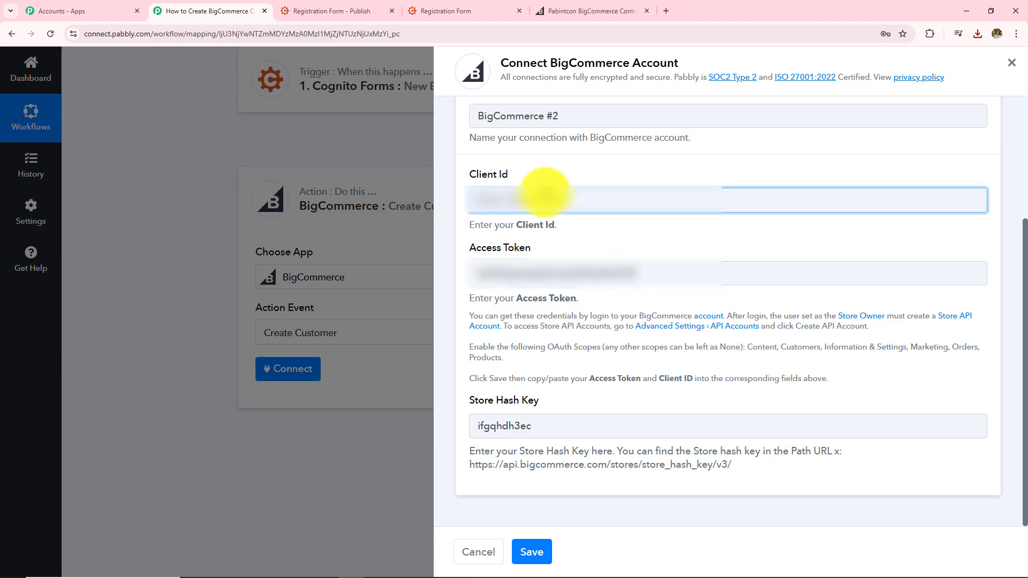
{"action": "key", "text": "ctrl+v"}
{"action": "left_click", "coordinate": [527, 554]}
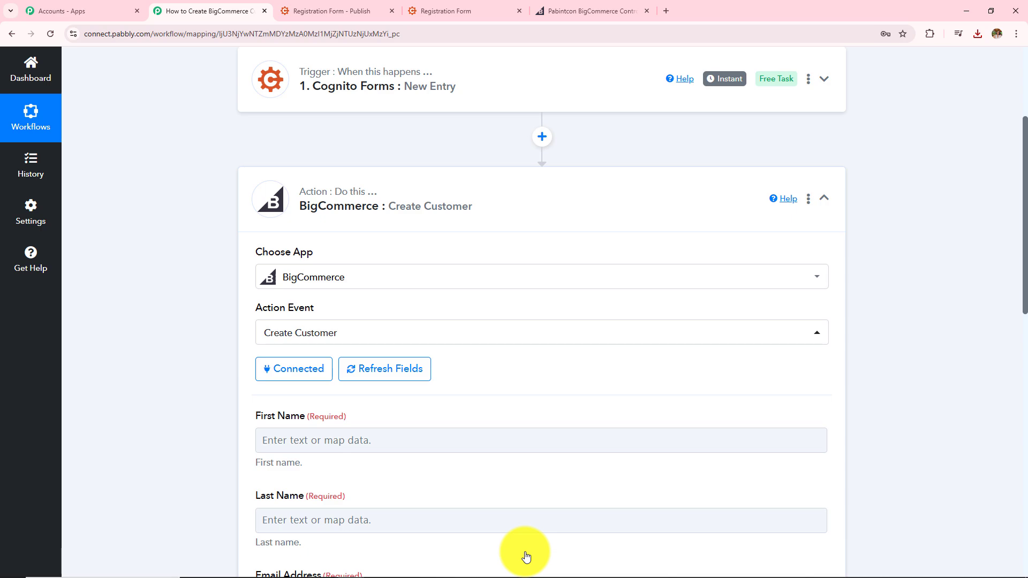
{"action": "scroll", "coordinate": [501, 467], "scroll_direction": "down", "scroll_amount": 10}
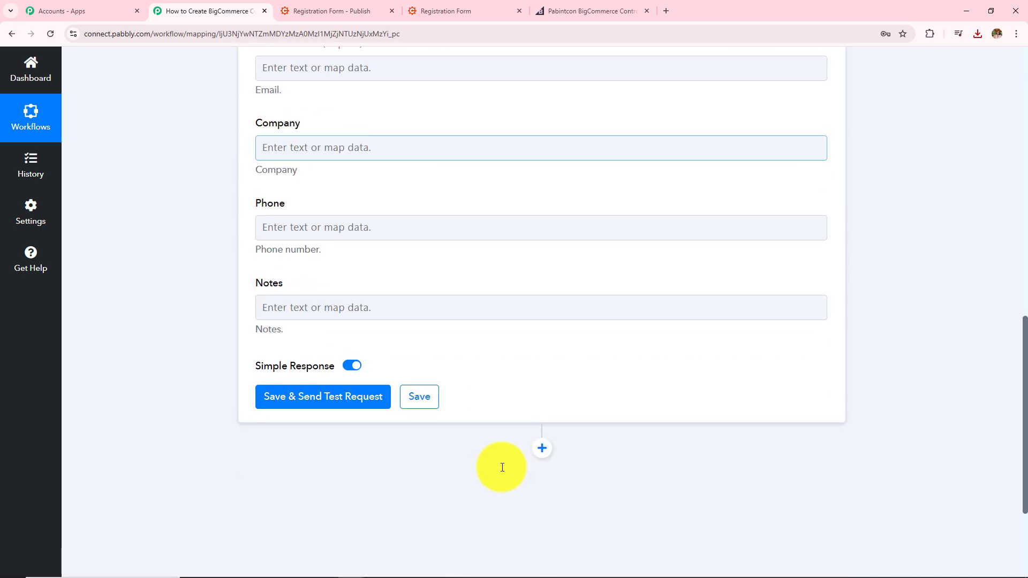
{"action": "scroll", "coordinate": [502, 467], "scroll_direction": "up", "scroll_amount": 7}
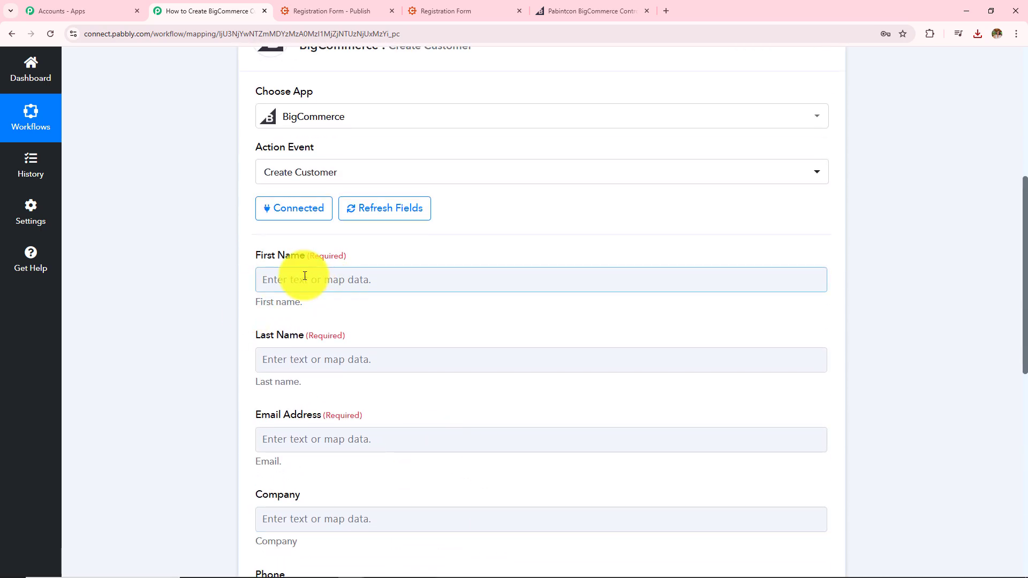
{"action": "scroll", "coordinate": [328, 413], "scroll_direction": "up", "scroll_amount": 2}
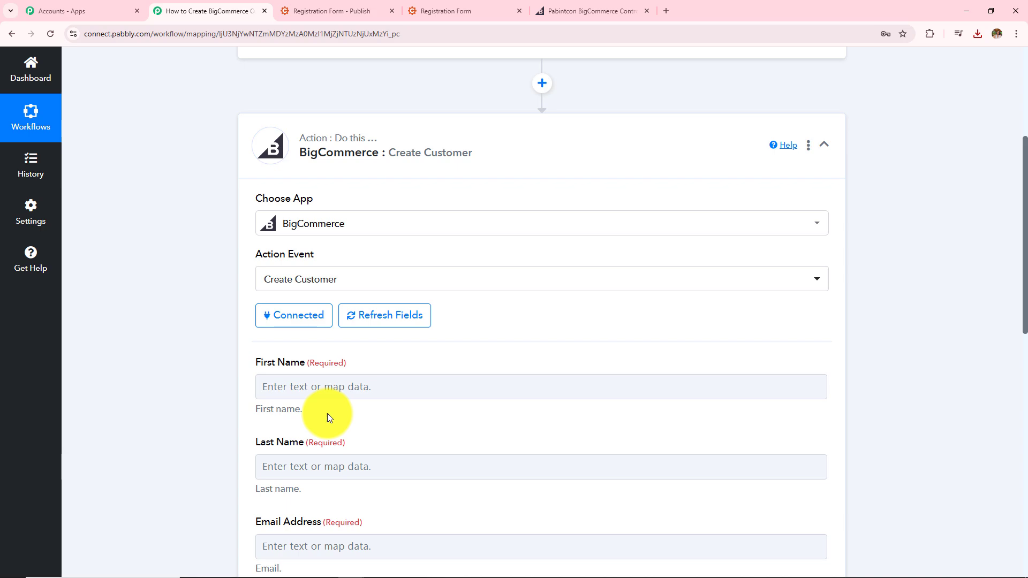
{"action": "scroll", "coordinate": [329, 416], "scroll_direction": "up", "scroll_amount": 4}
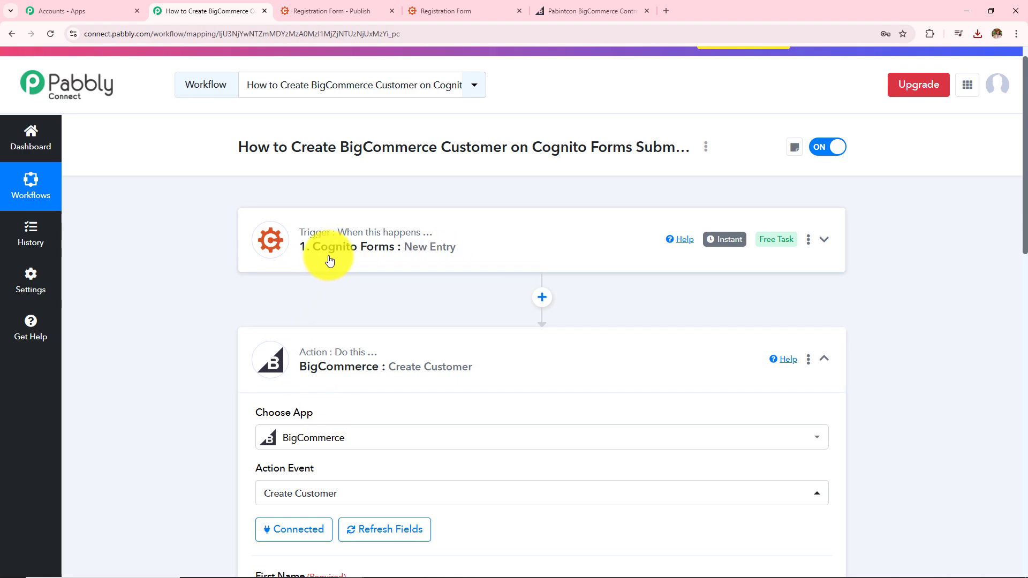
{"action": "scroll", "coordinate": [400, 433], "scroll_direction": "down", "scroll_amount": 7}
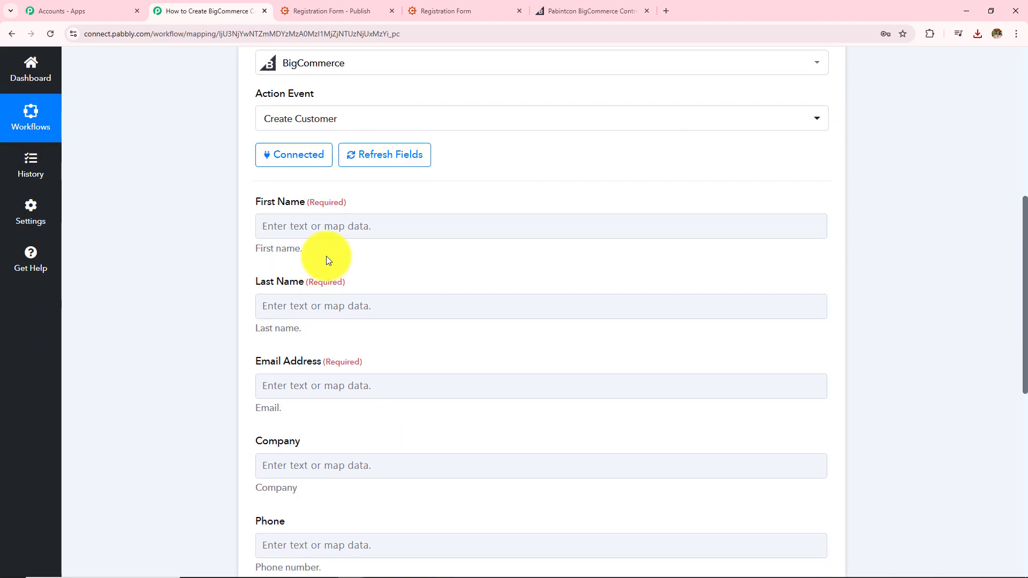
Map the Cognito Forms entry's Name2 First field into First Name.
{"action": "left_click", "coordinate": [339, 227]}
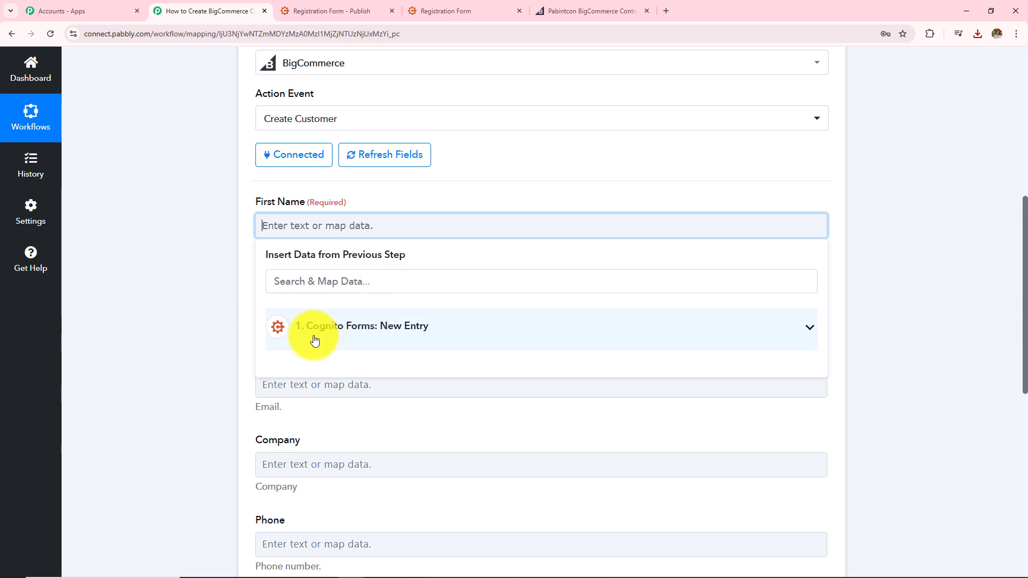
{"action": "left_click", "coordinate": [315, 340]}
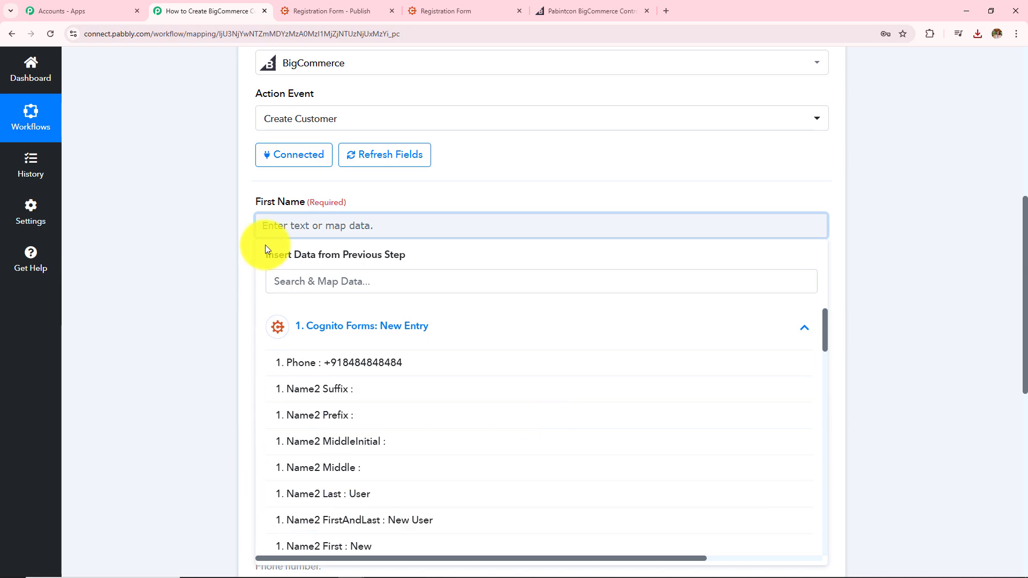
{"action": "left_click", "coordinate": [349, 546]}
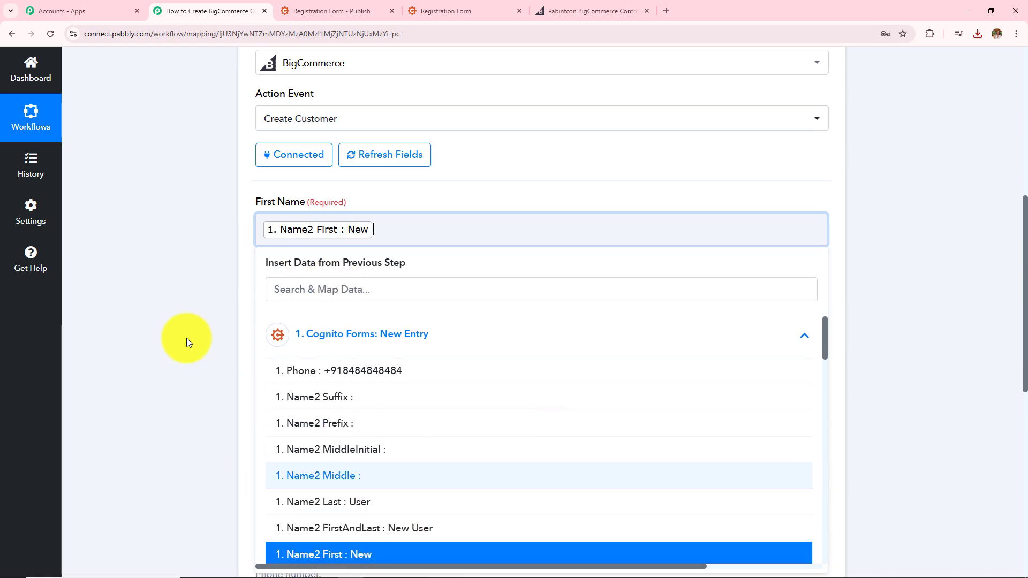
Map the entry's Name2 Last field into Last Name.
{"action": "left_click", "coordinate": [183, 339]}
{"action": "left_click", "coordinate": [294, 313]}
{"action": "left_click", "coordinate": [336, 431]}
{"action": "scroll", "coordinate": [390, 396], "scroll_direction": "down", "scroll_amount": 3}
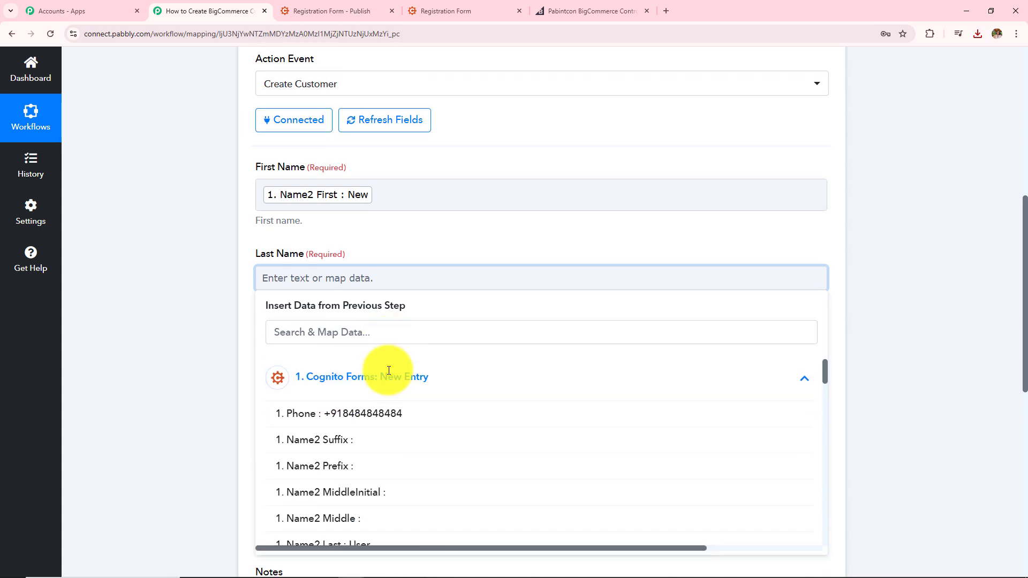
{"action": "left_click", "coordinate": [390, 474]}
Search the entry's fields for 'new' and map its Email into Email Address, leaving Company empty.
{"action": "left_click", "coordinate": [223, 299]}
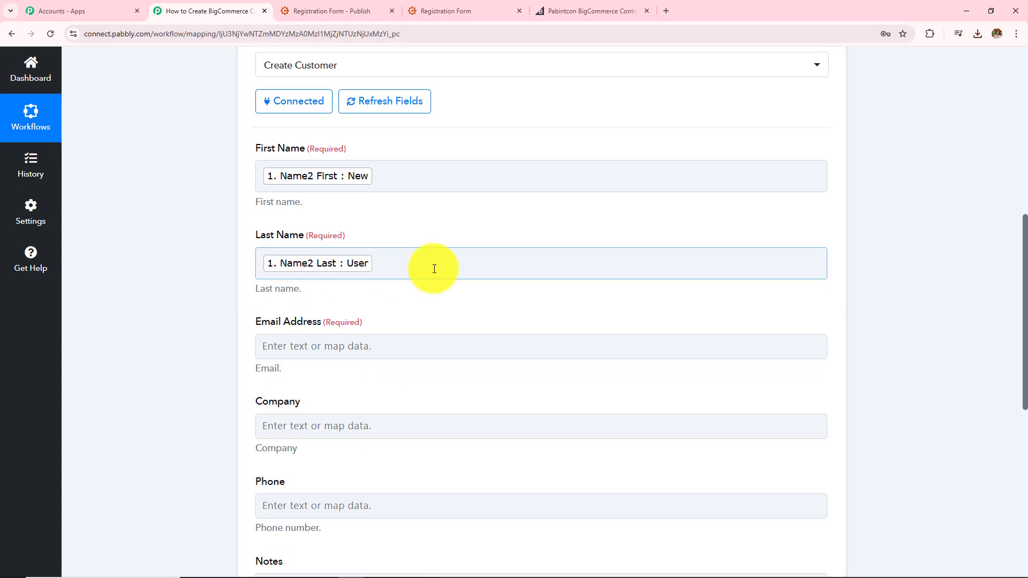
{"action": "scroll", "coordinate": [375, 252], "scroll_direction": "down", "scroll_amount": 2}
{"action": "left_click", "coordinate": [369, 239]}
{"action": "left_click", "coordinate": [401, 353]}
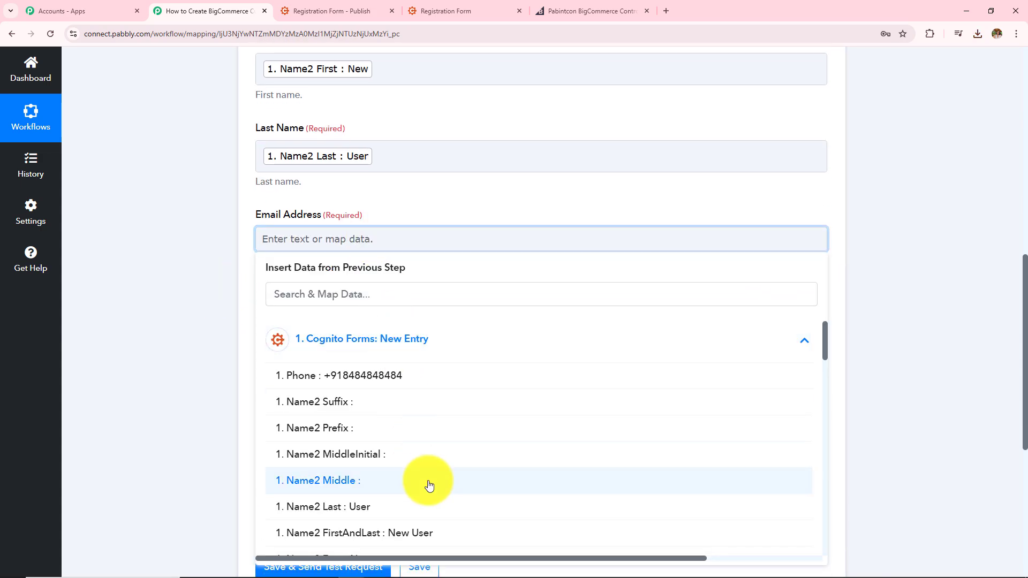
{"action": "left_click", "coordinate": [396, 295]}
{"action": "type", "text": "ne"}
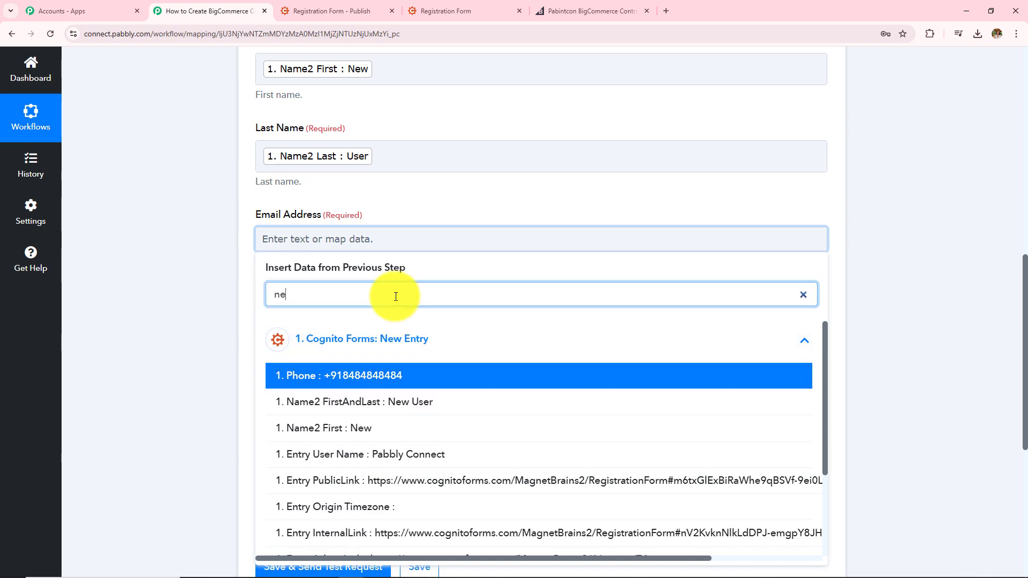
{"action": "type", "text": "w"}
{"action": "left_click", "coordinate": [419, 428]}
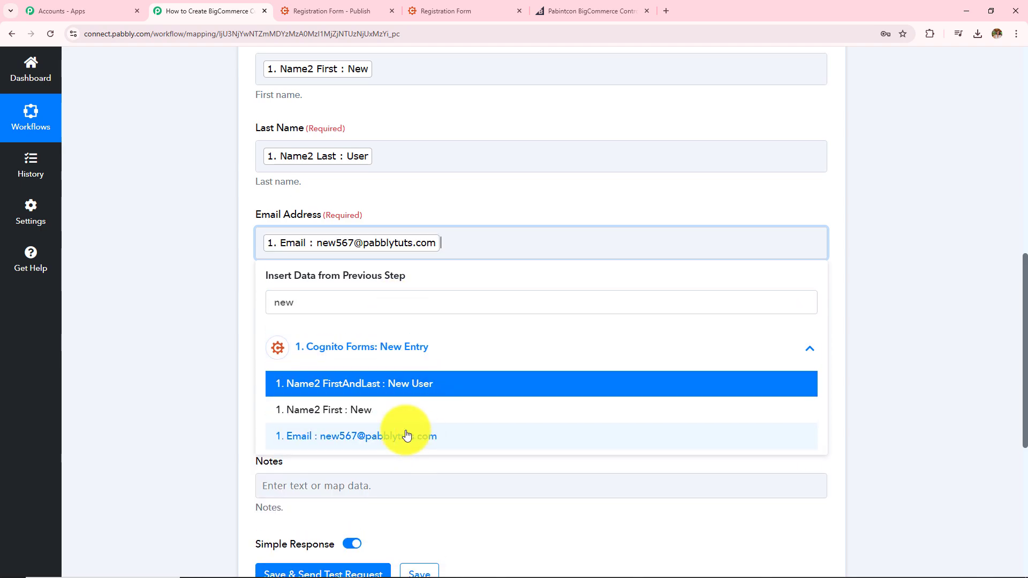
{"action": "scroll", "coordinate": [317, 290], "scroll_direction": "down", "scroll_amount": 1}
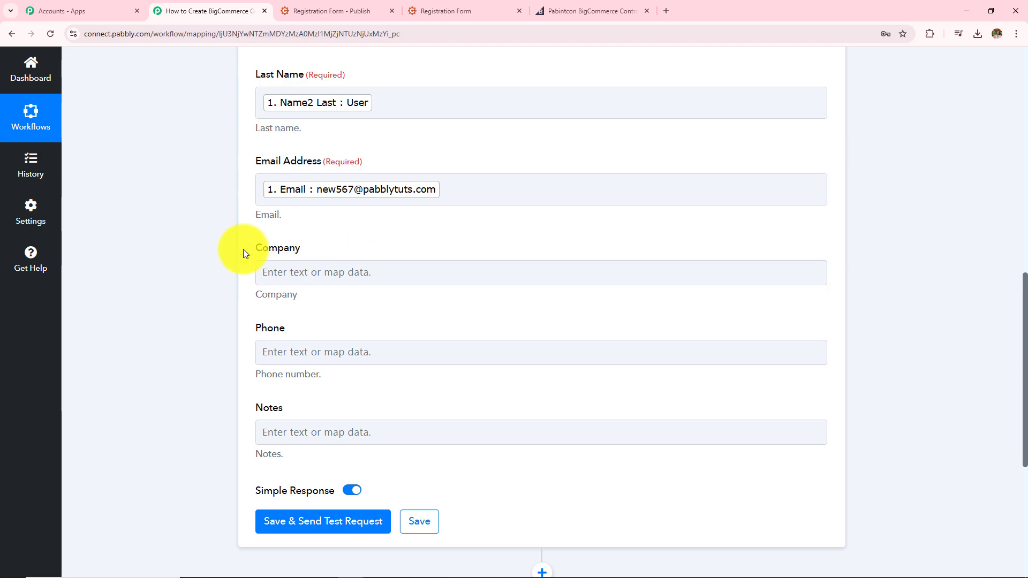
{"action": "left_click_drag", "start_coordinate": [256, 253], "coordinate": [339, 263]}
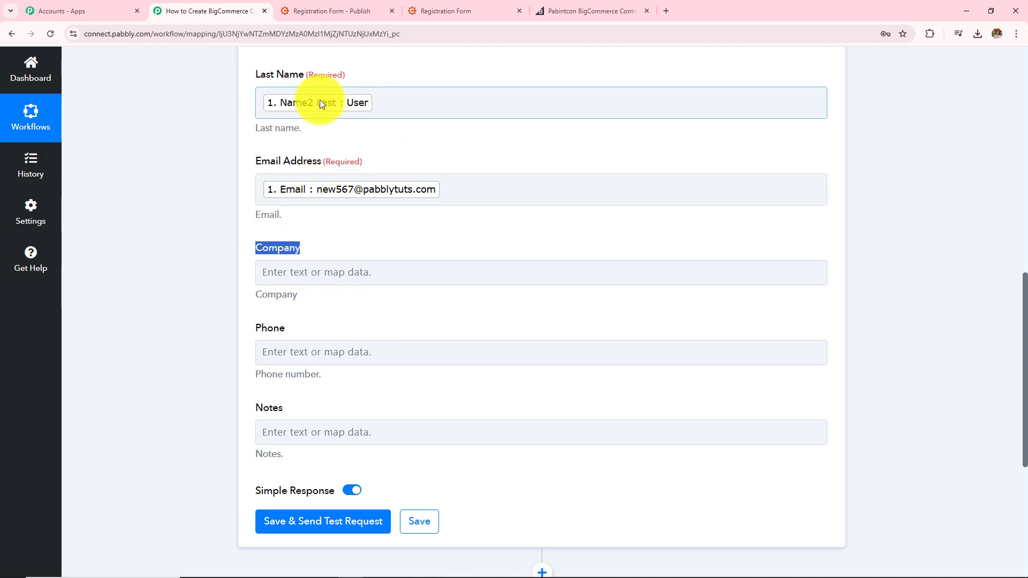
{"action": "scroll", "coordinate": [375, 243], "scroll_direction": "down", "scroll_amount": 2}
Map the Cognito entry's phone number (1. Phone) into the Phone field.
{"action": "left_click", "coordinate": [375, 244]}
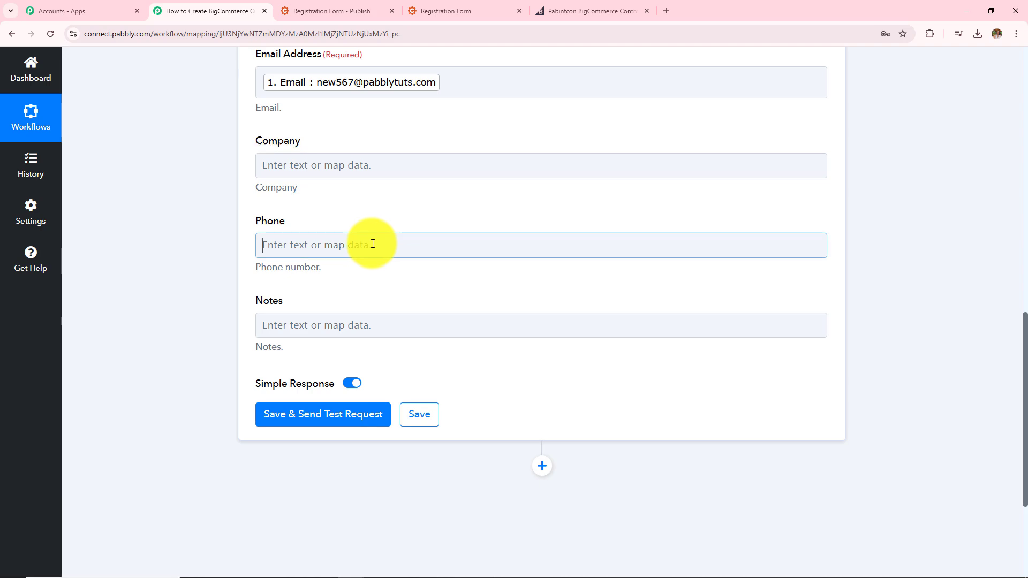
{"action": "left_click", "coordinate": [389, 349]}
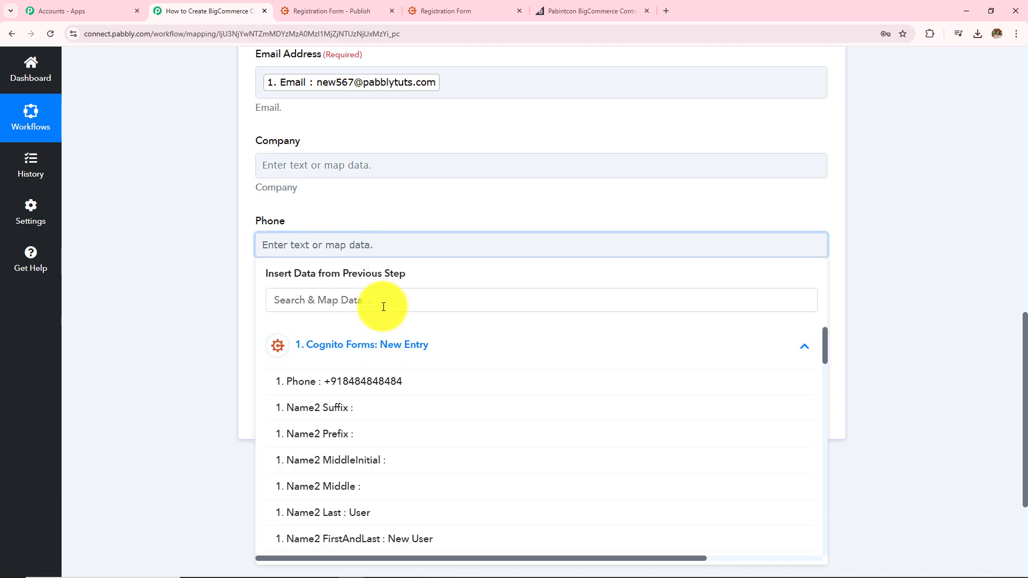
{"action": "left_click", "coordinate": [378, 381]}
Search the entry fields for 'bho' and map 1. City FullAddress : Bhopal into Notes.
{"action": "left_click", "coordinate": [152, 280]}
{"action": "left_click", "coordinate": [268, 331]}
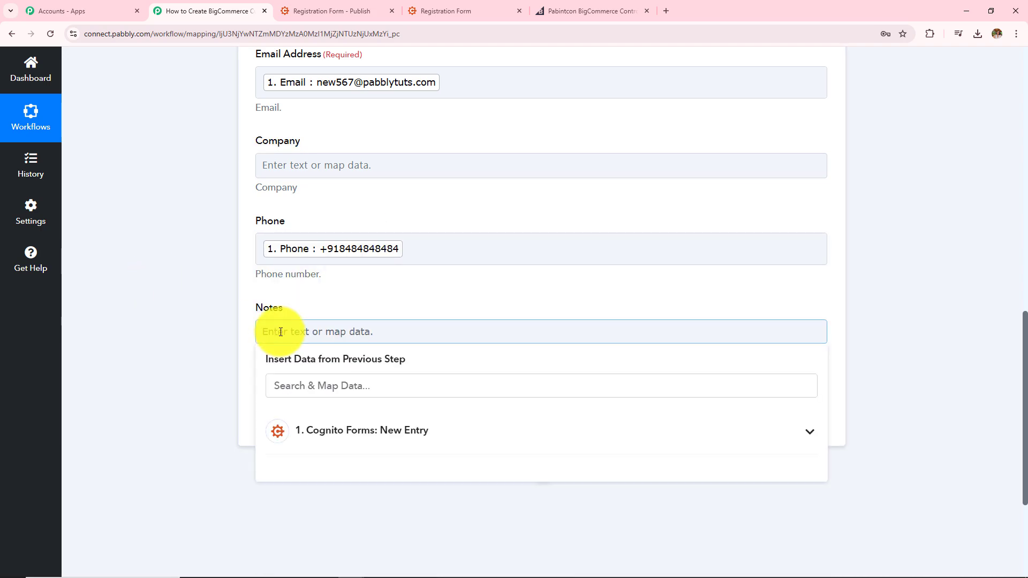
{"action": "left_click", "coordinate": [339, 434]}
{"action": "left_click", "coordinate": [355, 389]}
{"action": "type", "text": "bho"}
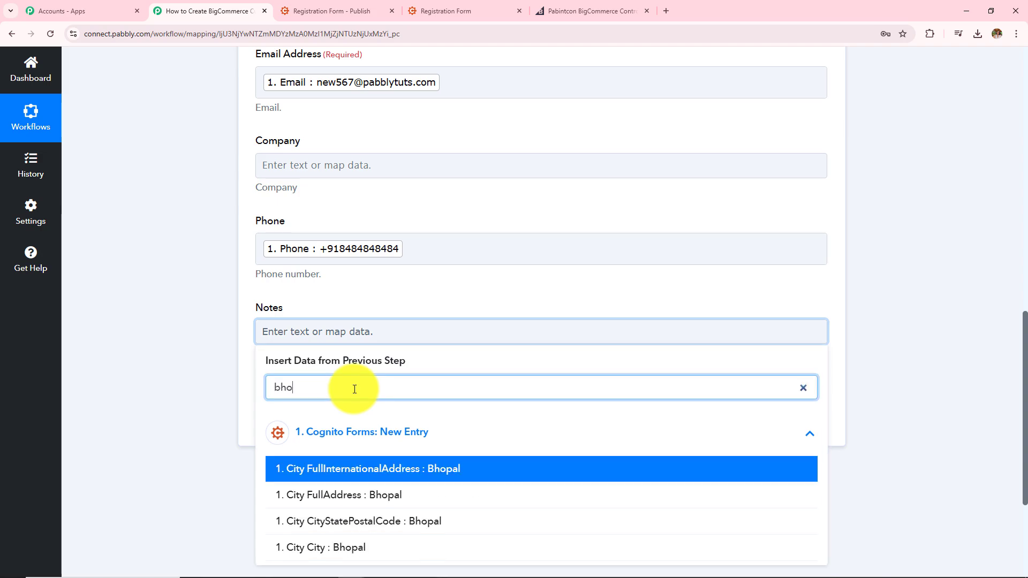
{"action": "left_click", "coordinate": [413, 495]}
{"action": "left_click", "coordinate": [368, 360]}
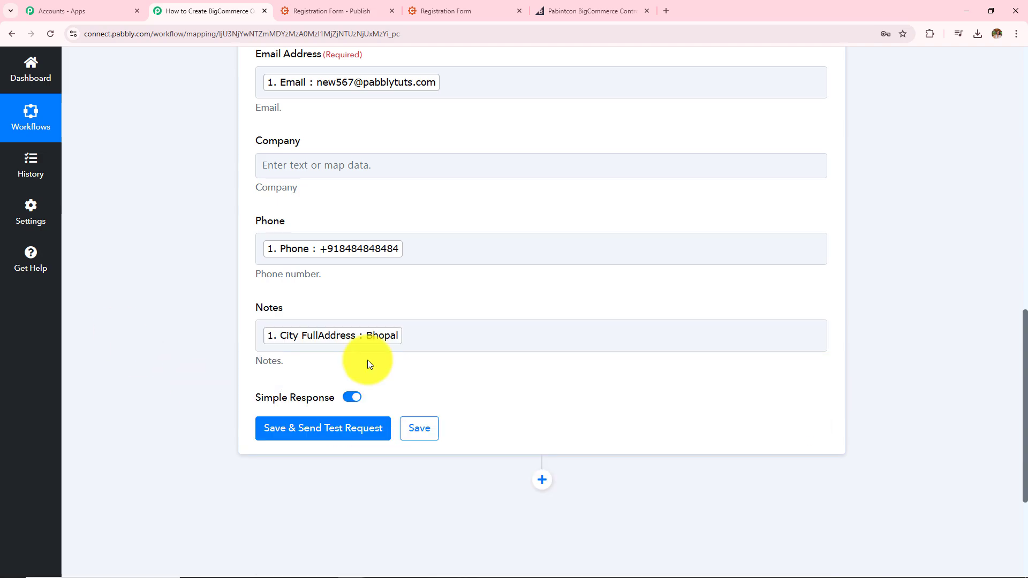
Review the mapped phone number and the still-empty Company field.
{"action": "scroll", "coordinate": [369, 360], "scroll_direction": "up", "scroll_amount": 2}
{"action": "scroll", "coordinate": [373, 359], "scroll_direction": "up", "scroll_amount": 2}
{"action": "scroll", "coordinate": [373, 360], "scroll_direction": "down", "scroll_amount": 2}
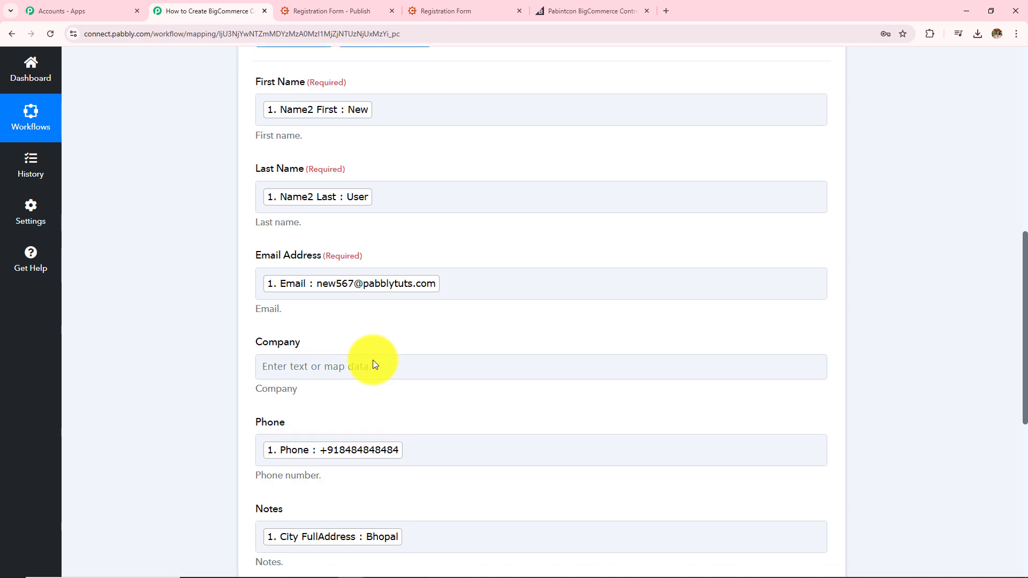
{"action": "left_click", "coordinate": [373, 362]}
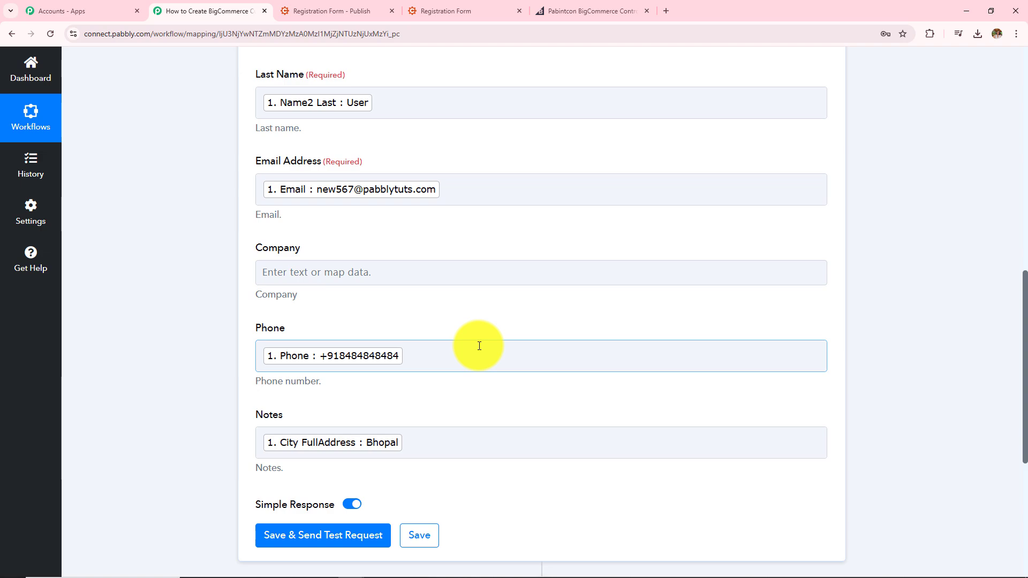
{"action": "scroll", "coordinate": [489, 315], "scroll_direction": "up", "scroll_amount": 1}
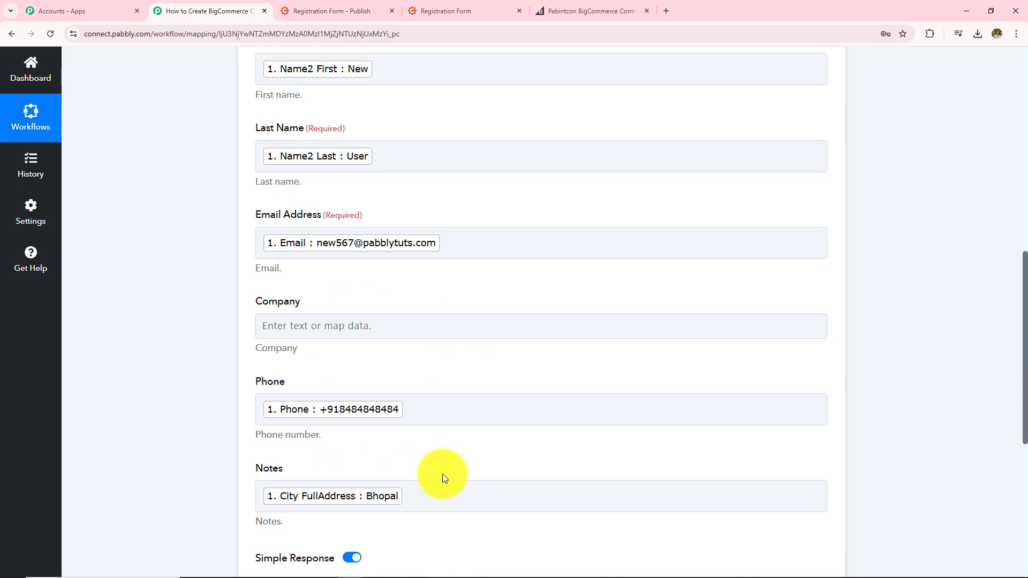
{"action": "scroll", "coordinate": [442, 476], "scroll_direction": "up", "scroll_amount": 2}
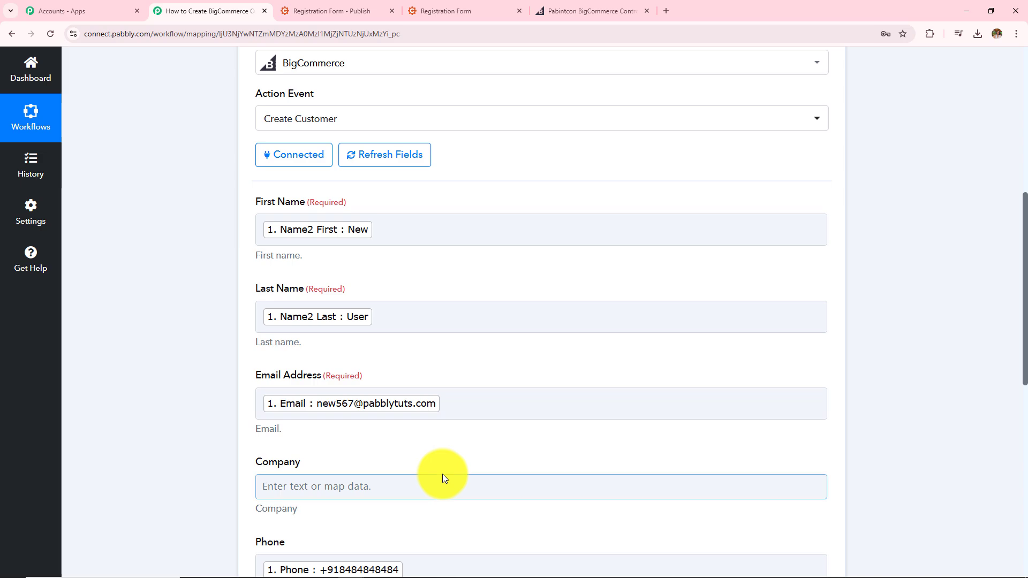
{"action": "left_click", "coordinate": [583, 492]}
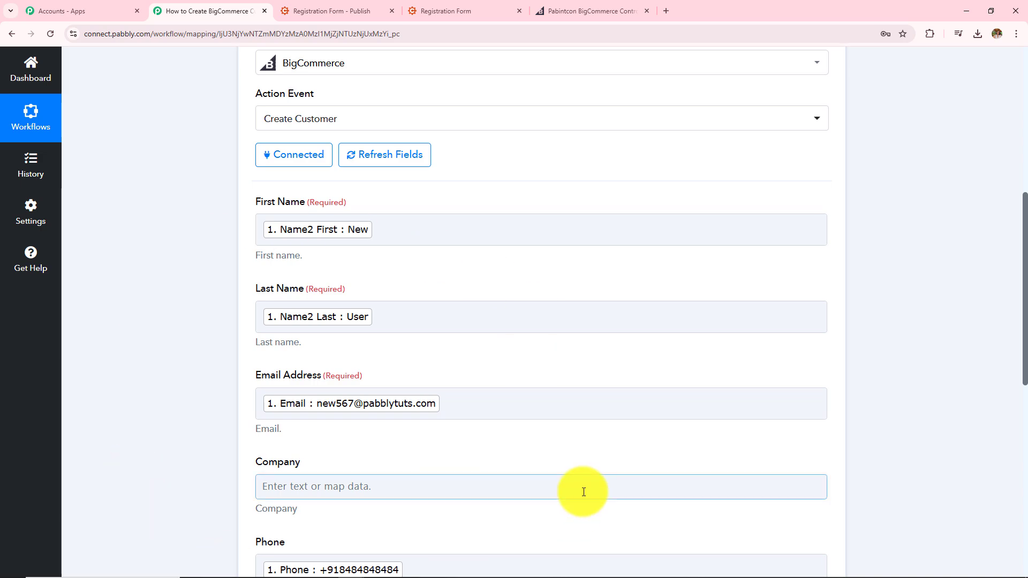
Save the Create Customer action and send a test request to BigCommerce.
{"action": "scroll", "coordinate": [665, 459], "scroll_direction": "up", "scroll_amount": 2}
{"action": "scroll", "coordinate": [940, 417], "scroll_direction": "down", "scroll_amount": 4}
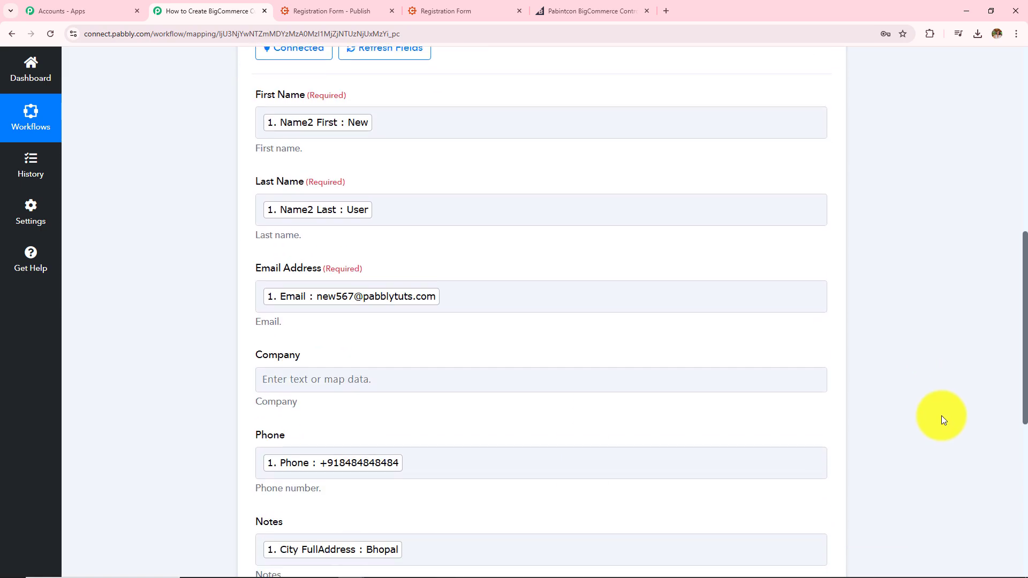
{"action": "scroll", "coordinate": [958, 374], "scroll_direction": "down", "scroll_amount": 7}
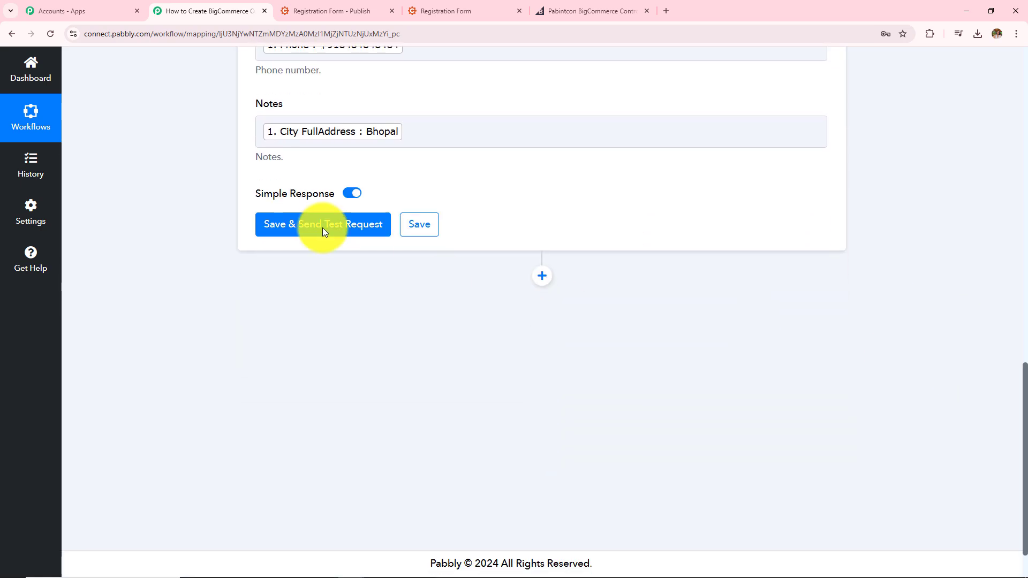
{"action": "left_click", "coordinate": [321, 231]}
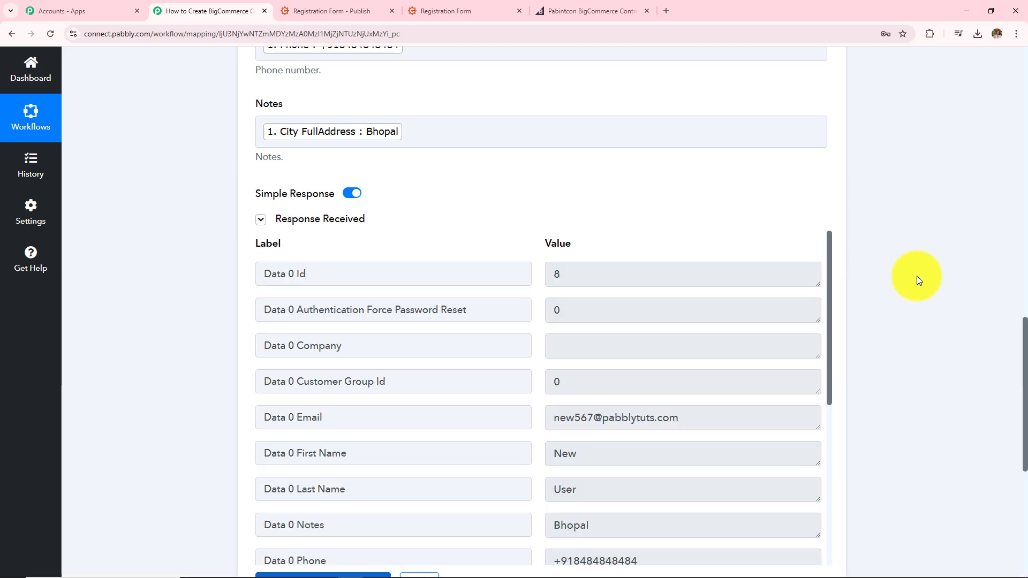
Check the response showing customer Id 8 and its email, then bring up the BigCommerce dashboard.
{"action": "scroll", "coordinate": [916, 276], "scroll_direction": "down", "scroll_amount": 1}
{"action": "left_click", "coordinate": [616, 214]}
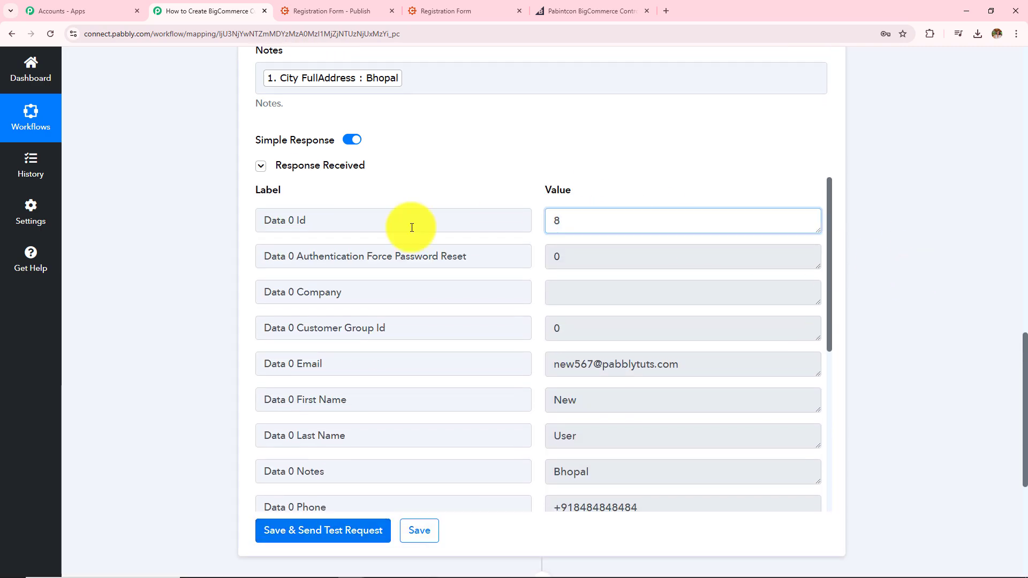
{"action": "left_click", "coordinate": [562, 257]}
{"action": "left_click", "coordinate": [711, 360]}
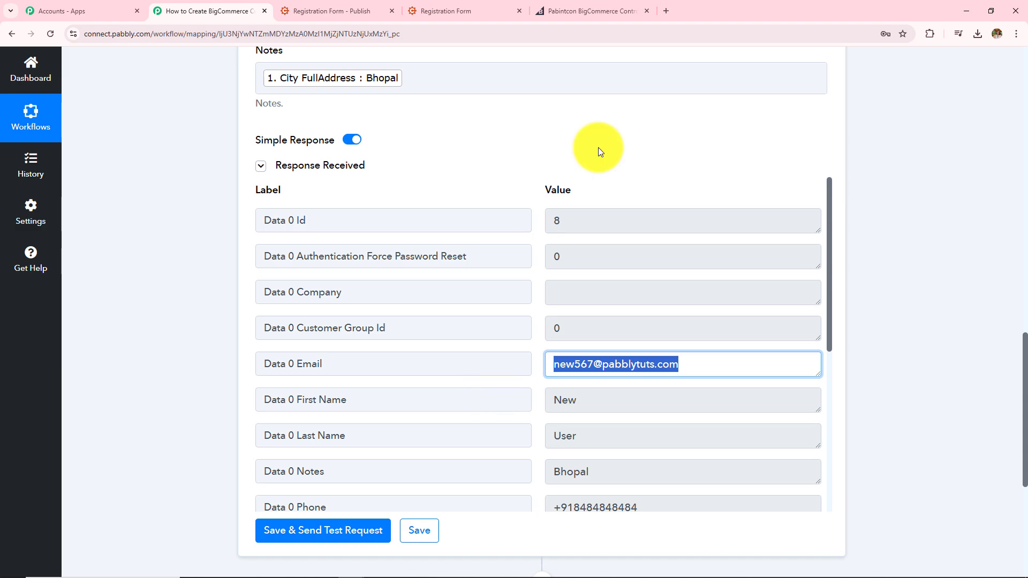
{"action": "left_click", "coordinate": [585, 8]}
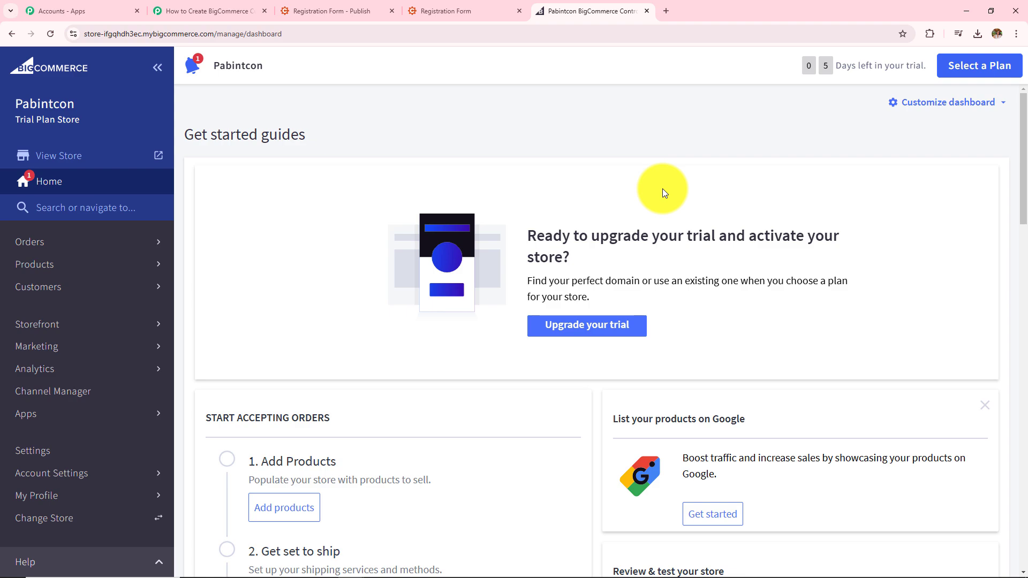
Open customer 8's record from the BigCommerce customers list and check its phone number.
{"action": "left_click", "coordinate": [33, 291]}
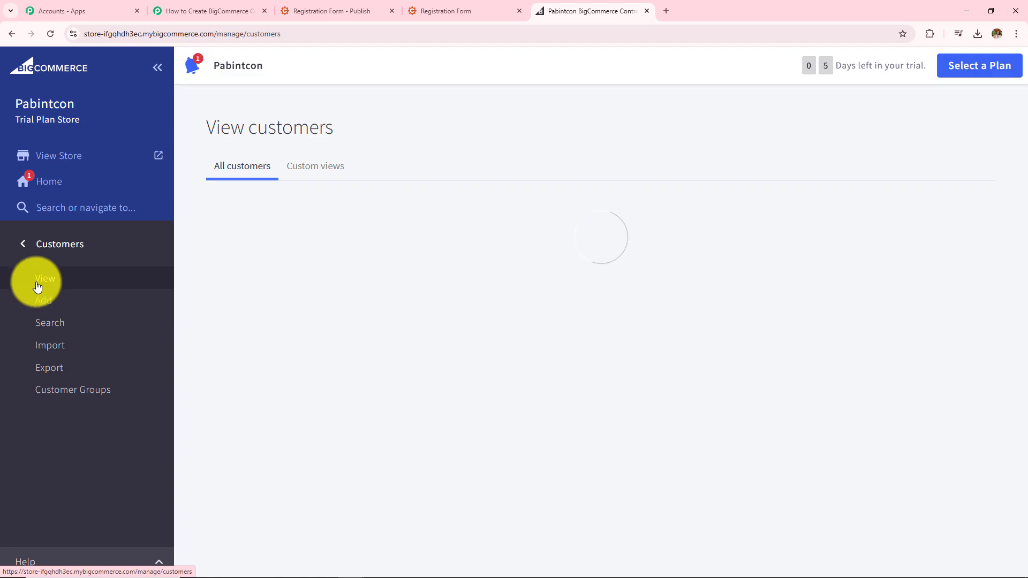
{"action": "left_click", "coordinate": [38, 281]}
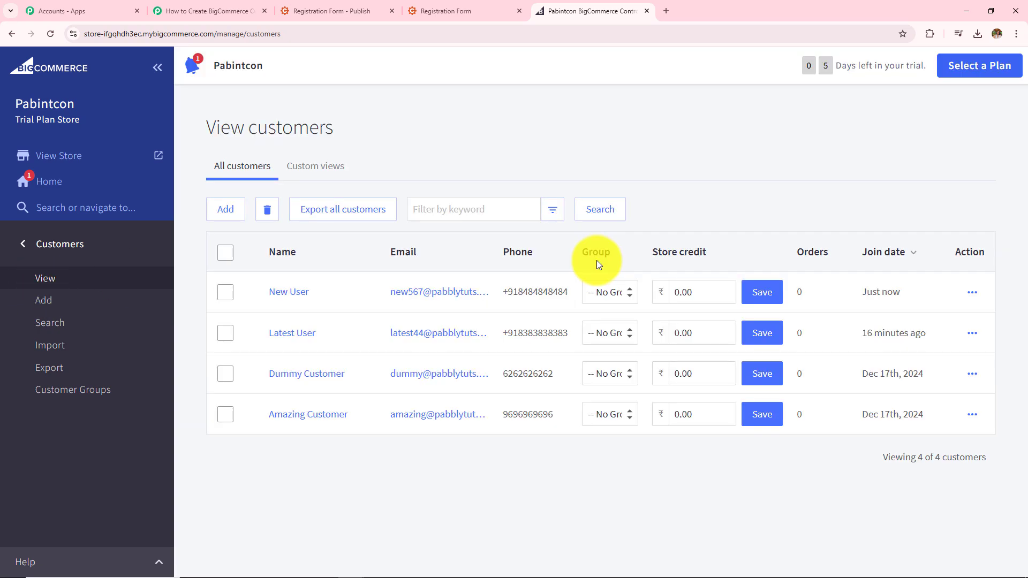
{"action": "left_click", "coordinate": [289, 299]}
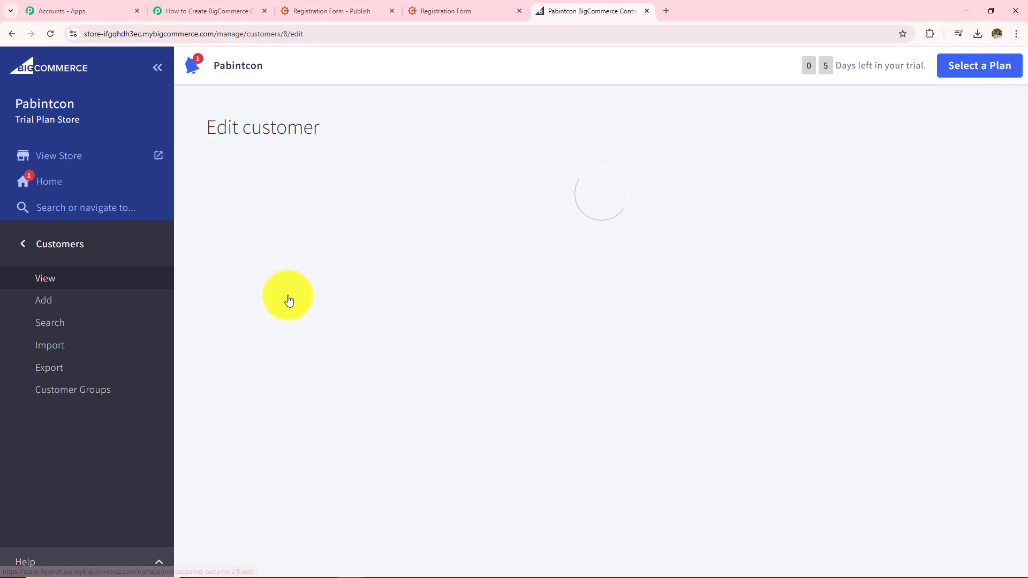
{"action": "scroll", "coordinate": [353, 333], "scroll_direction": "down", "scroll_amount": 2}
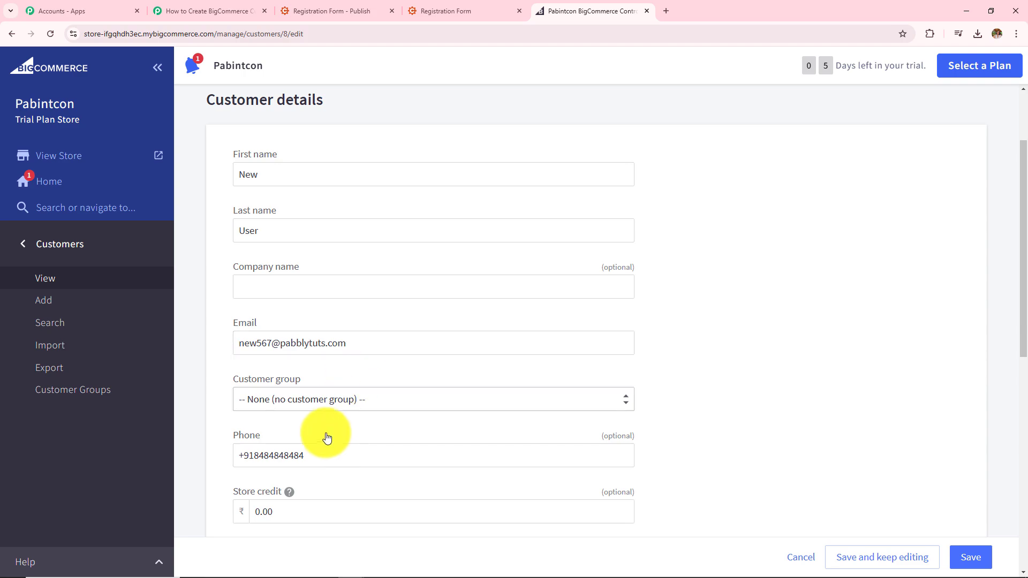
{"action": "left_click_drag", "start_coordinate": [324, 453], "coordinate": [201, 465]}
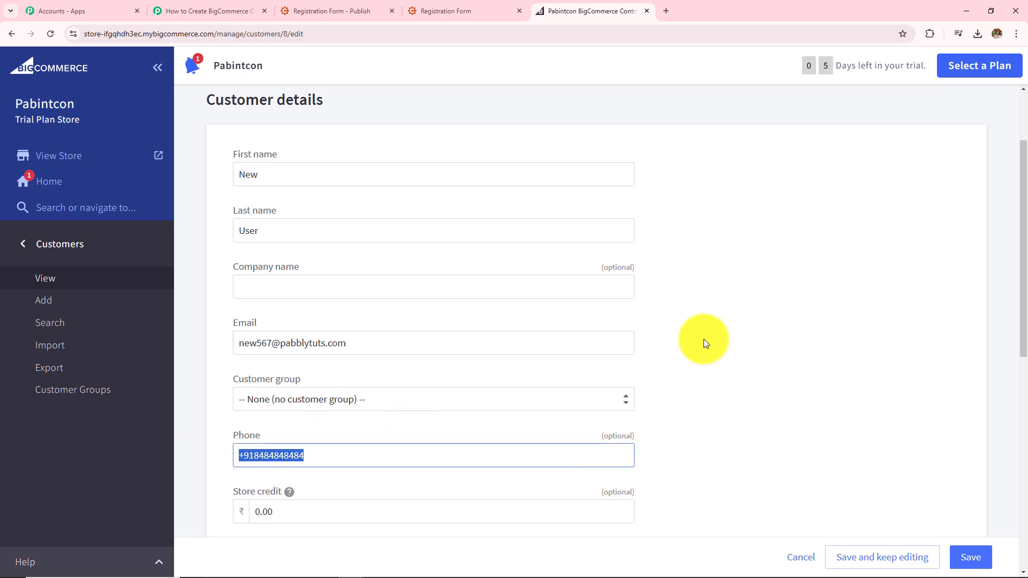
Go back to the Cognito Registration Form and reload it blank.
{"action": "left_click", "coordinate": [703, 339]}
{"action": "scroll", "coordinate": [704, 339], "scroll_direction": "up", "scroll_amount": 2}
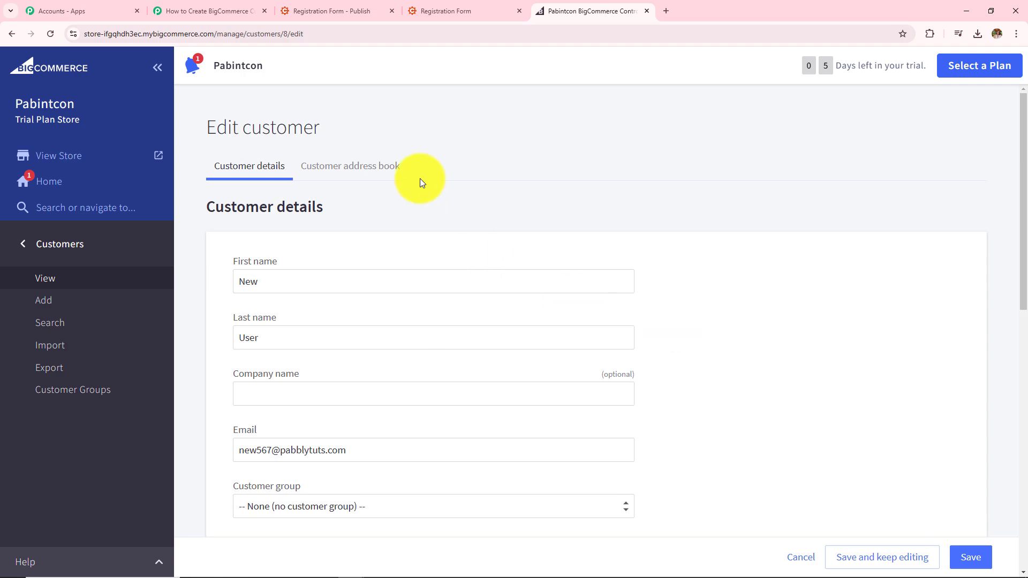
{"action": "left_click", "coordinate": [452, 10]}
{"action": "left_click", "coordinate": [49, 33]}
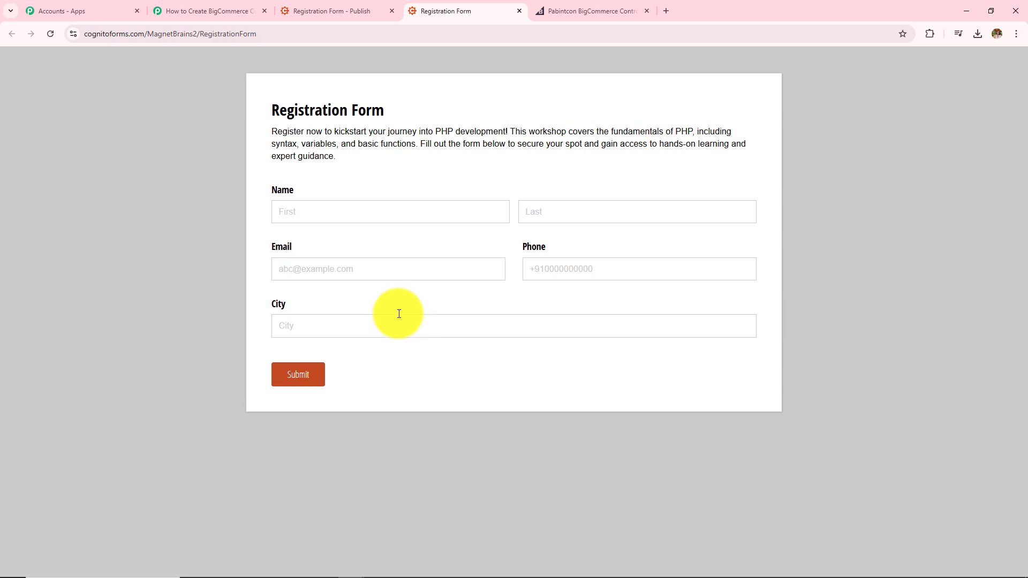
Register 'Admin' 'User' with an email, a phone number and city 'Bhopal', and submit.
{"action": "left_click", "coordinate": [357, 213]}
{"action": "type", "text": "Admin"}
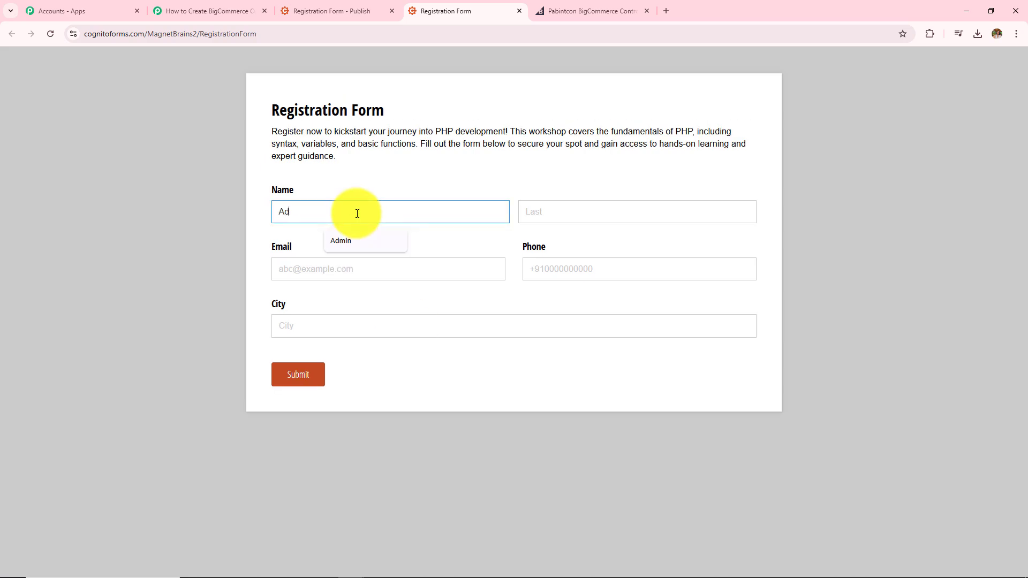
{"action": "left_click", "coordinate": [552, 215]}
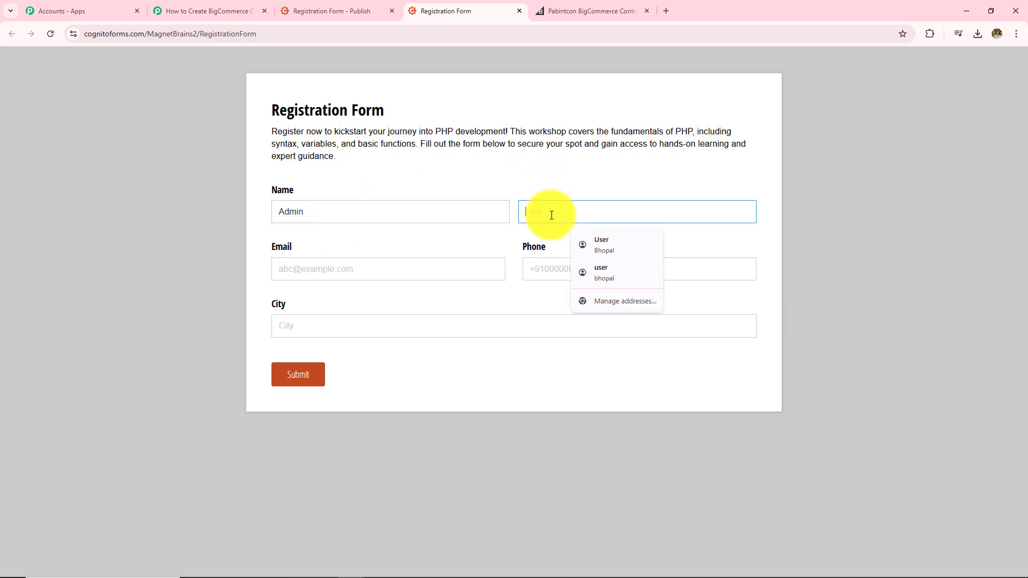
{"action": "type", "text": "User"}
{"action": "left_click", "coordinate": [315, 270]}
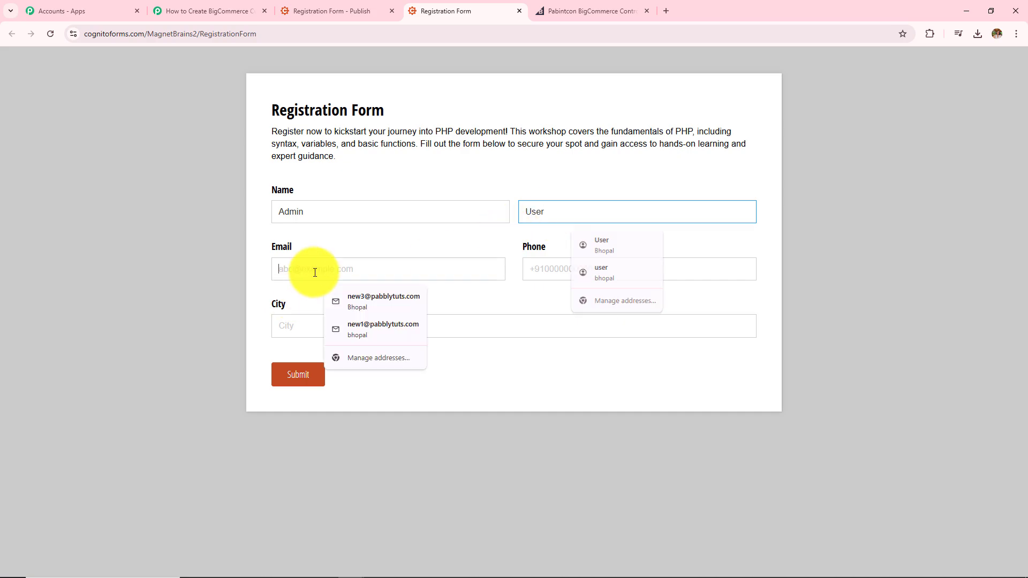
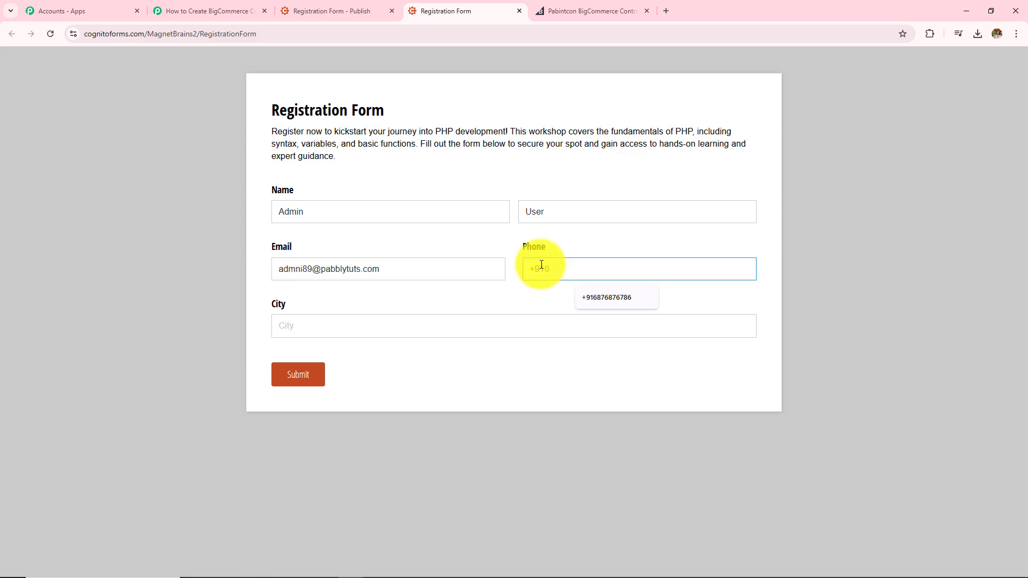
{"action": "left_click", "coordinate": [541, 265]}
{"action": "type", "text": "+916363636363"}
{"action": "left_click", "coordinate": [506, 330]}
{"action": "type", "text": "Bhopal"}
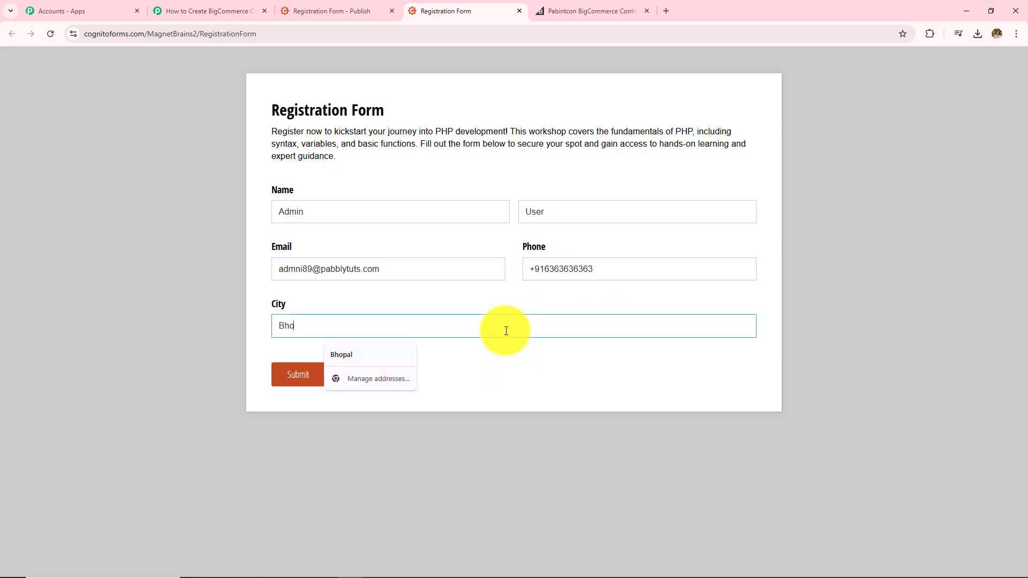
{"action": "left_click", "coordinate": [299, 382]}
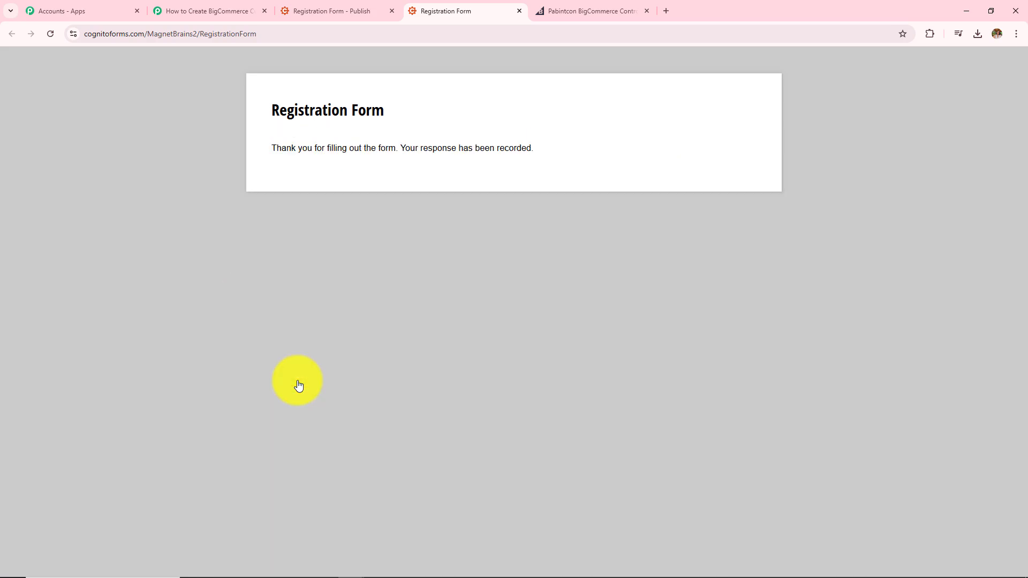
{"action": "left_click_drag", "start_coordinate": [270, 109], "coordinate": [605, 213]}
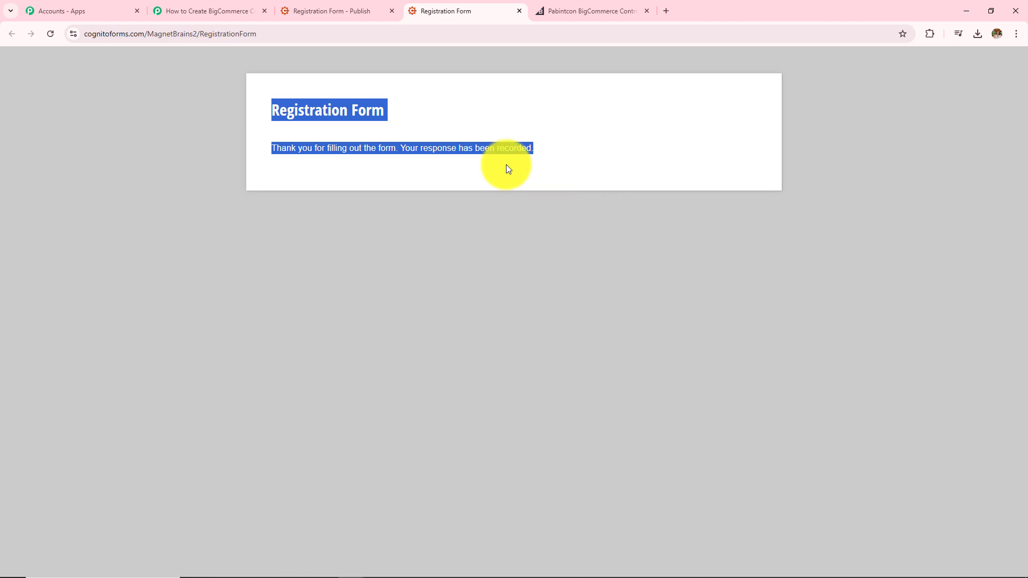
Open Admin User's BigCommerce customer record and verify its saved phone number.
{"action": "left_click", "coordinate": [559, 10]}
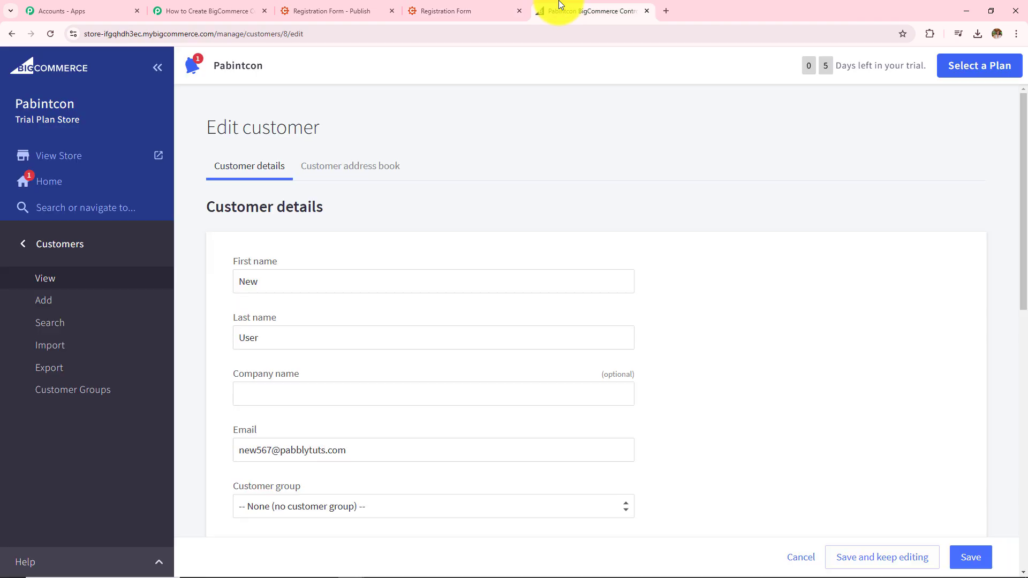
{"action": "left_click", "coordinate": [11, 34]}
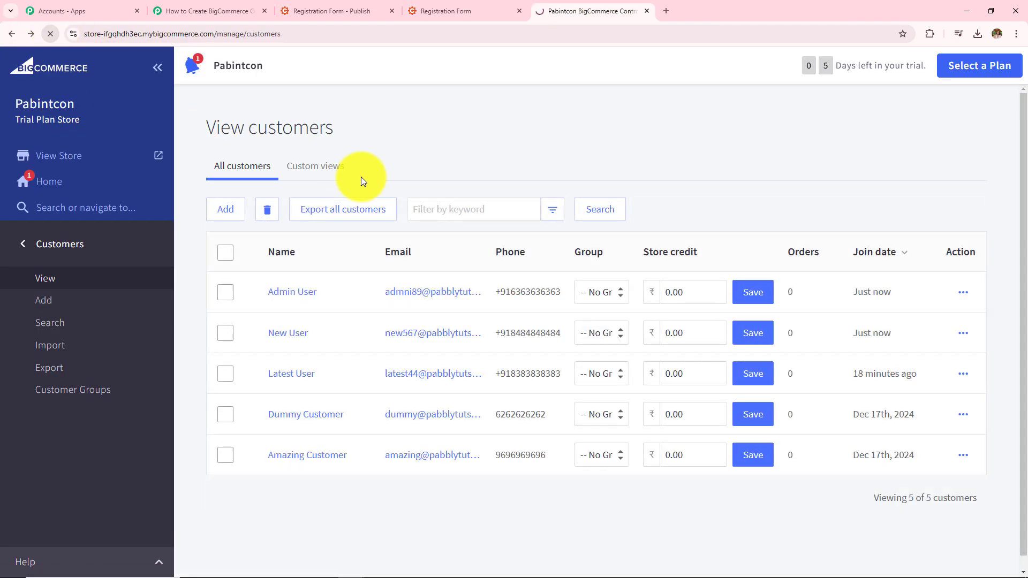
{"action": "left_click", "coordinate": [288, 302]}
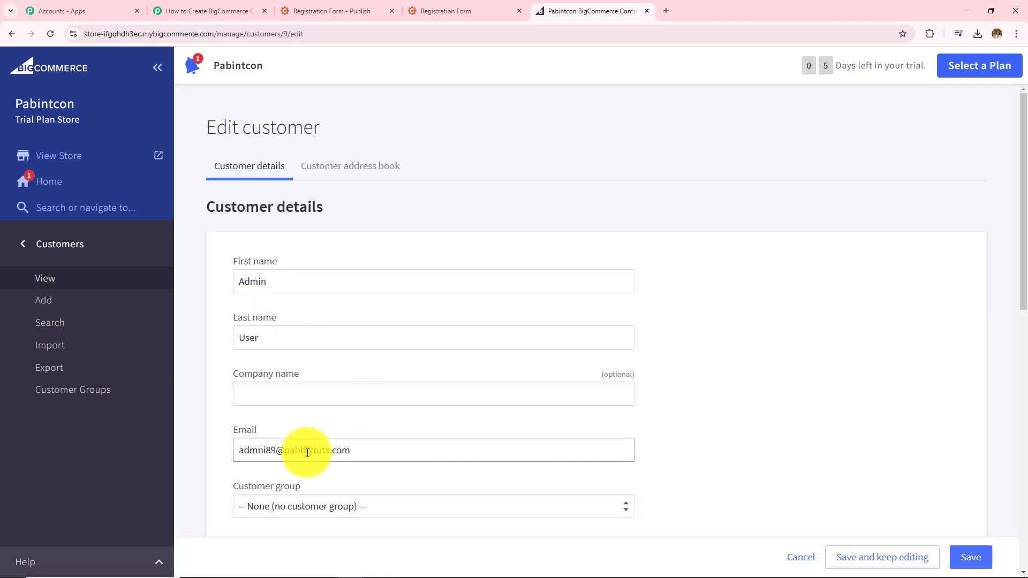
{"action": "scroll", "coordinate": [613, 415], "scroll_direction": "down", "scroll_amount": 8}
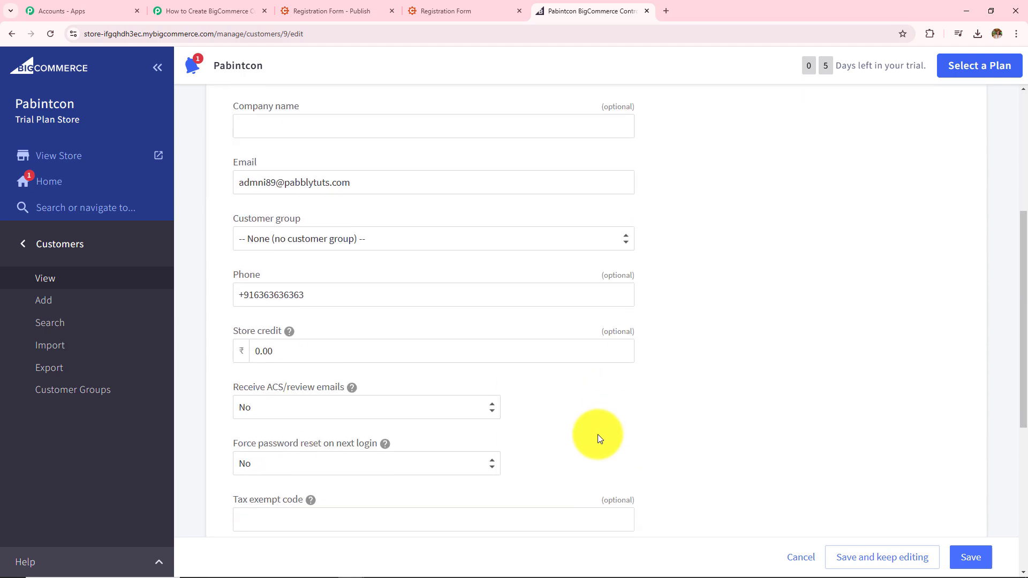
{"action": "left_click_drag", "start_coordinate": [324, 137], "coordinate": [110, 216]}
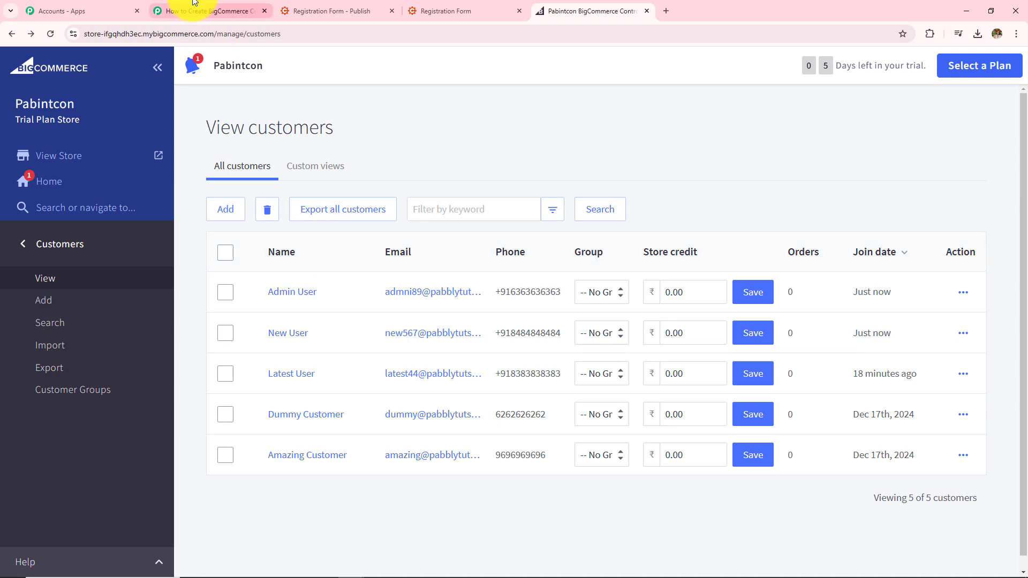
{"action": "left_click", "coordinate": [195, 8]}
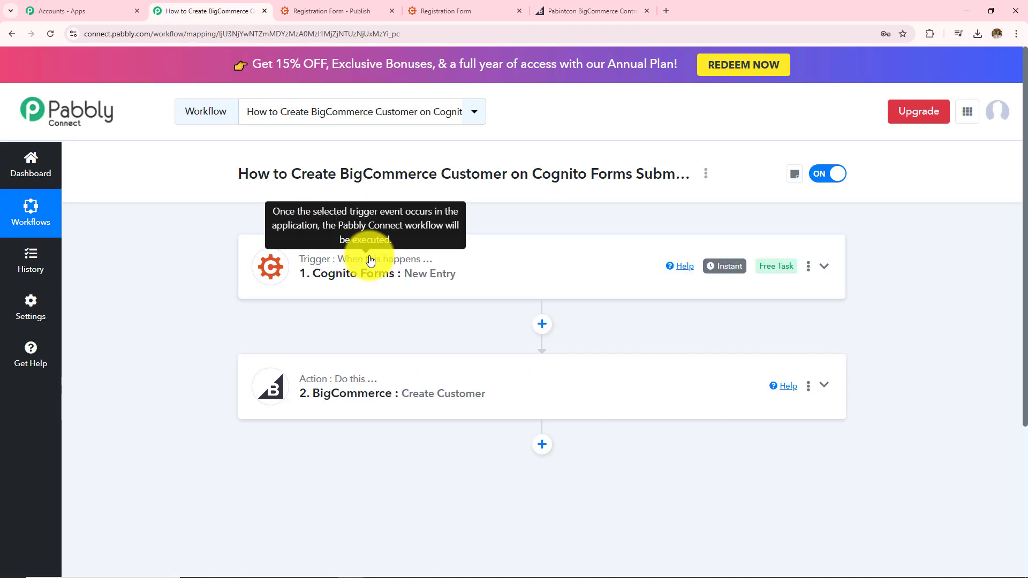
Expand the Cognito Forms trigger and scroll through the captured entry data.
{"action": "left_click", "coordinate": [370, 261]}
{"action": "scroll", "coordinate": [367, 374], "scroll_direction": "down", "scroll_amount": 4}
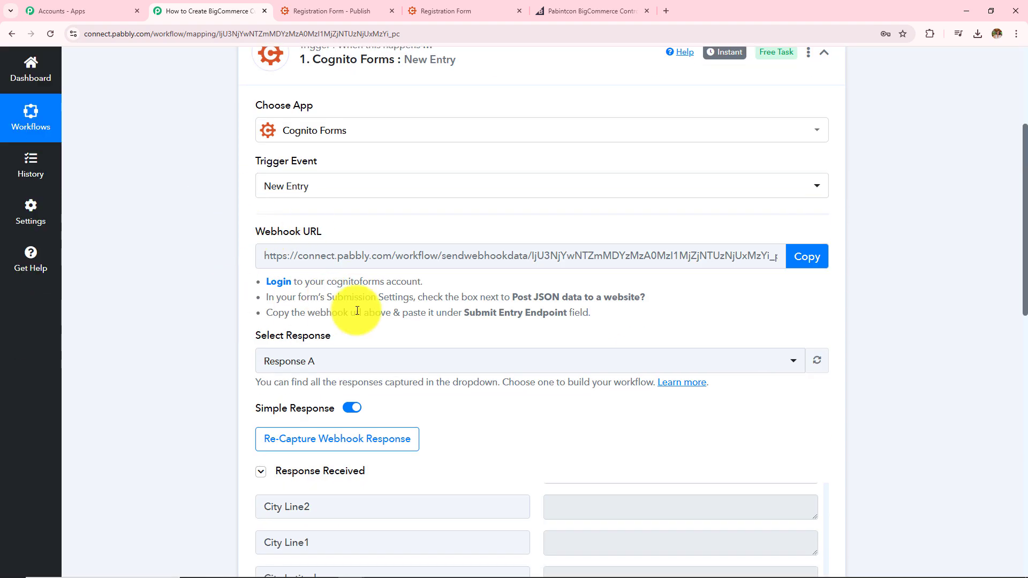
{"action": "scroll", "coordinate": [358, 310], "scroll_direction": "down", "scroll_amount": 4}
{"action": "scroll", "coordinate": [355, 310], "scroll_direction": "down", "scroll_amount": 4}
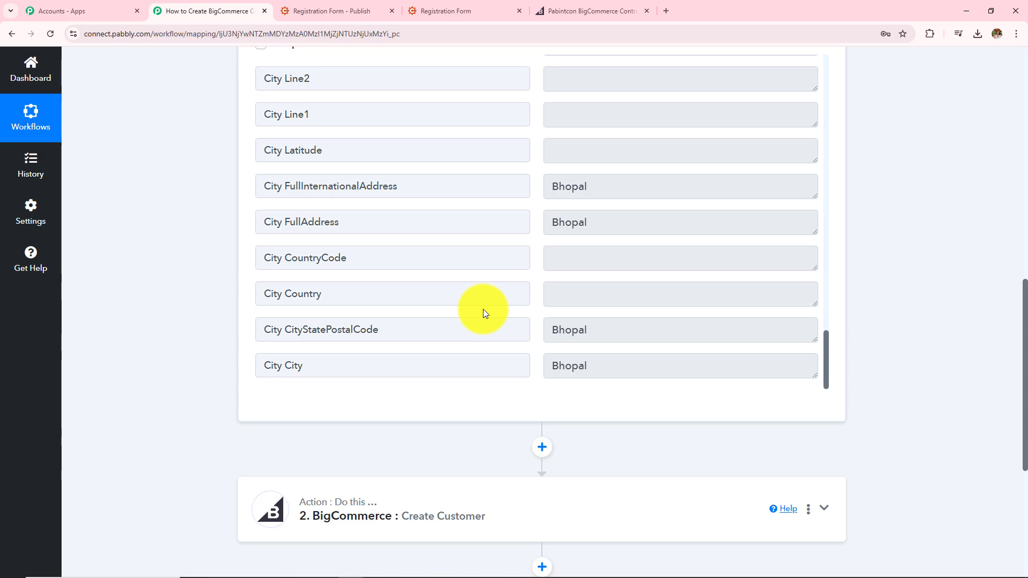
{"action": "scroll", "coordinate": [484, 311], "scroll_direction": "down", "scroll_amount": 3}
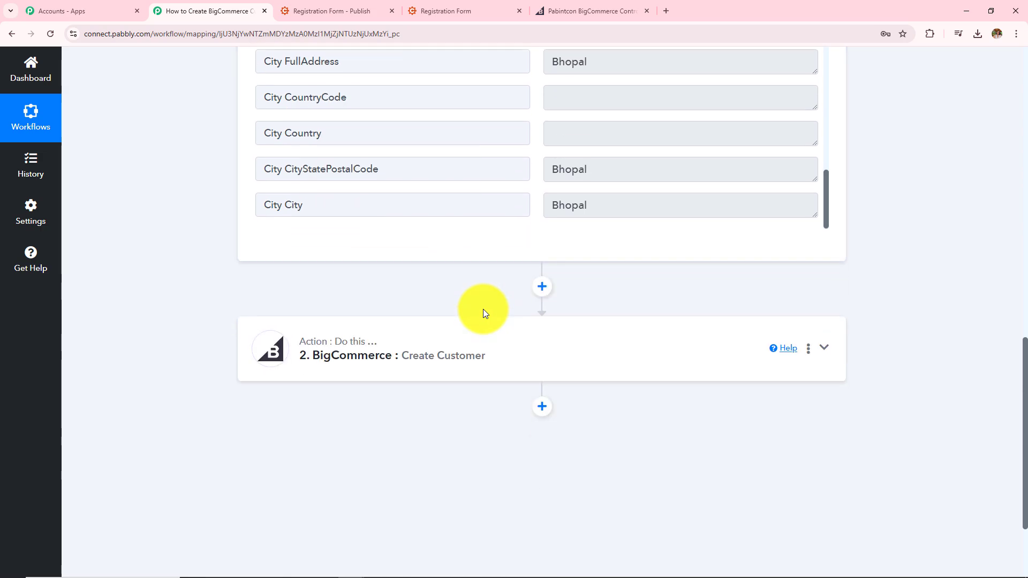
Expand the Create Customer action and review its mapped fields and Response Received.
{"action": "left_click", "coordinate": [440, 371]}
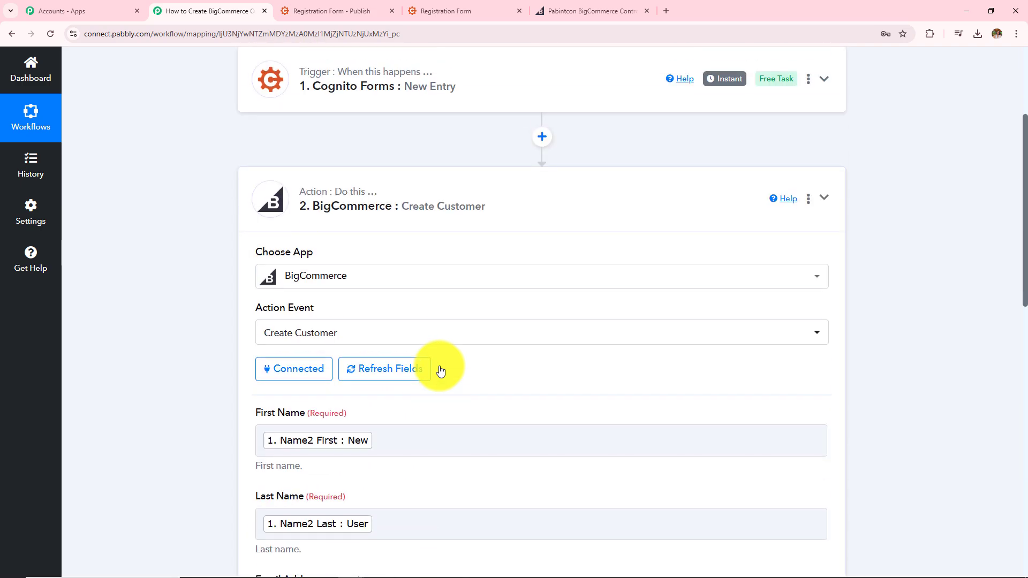
{"action": "scroll", "coordinate": [440, 371], "scroll_direction": "down", "scroll_amount": 5}
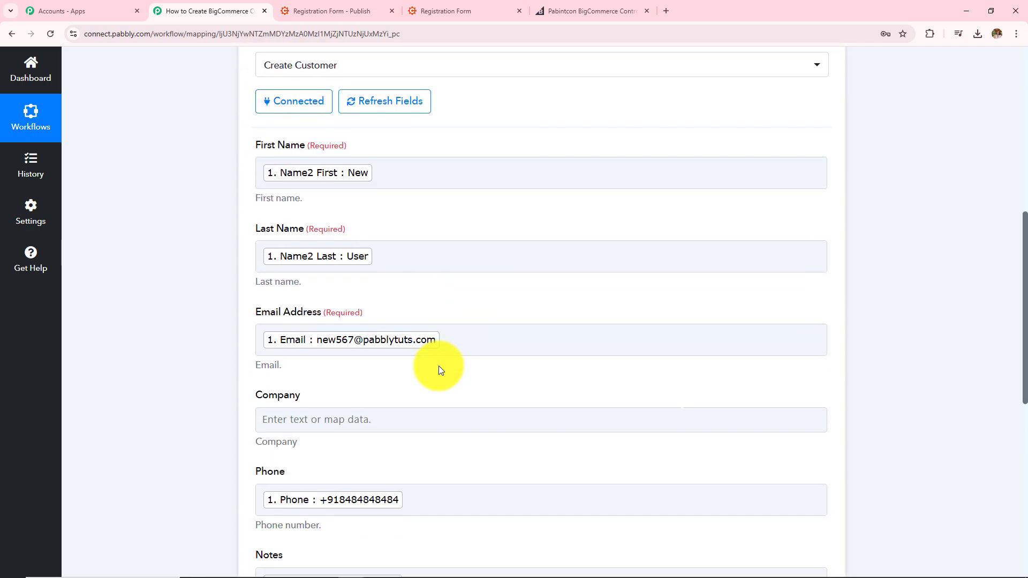
{"action": "scroll", "coordinate": [440, 370], "scroll_direction": "down", "scroll_amount": 2}
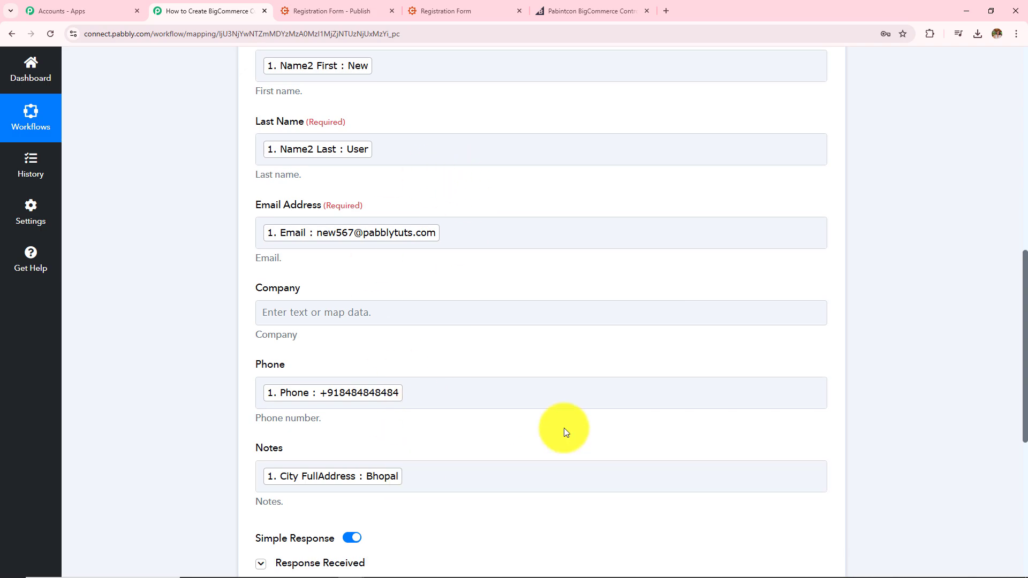
{"action": "scroll", "coordinate": [564, 428], "scroll_direction": "down", "scroll_amount": 4}
{"action": "left_click", "coordinate": [328, 356]}
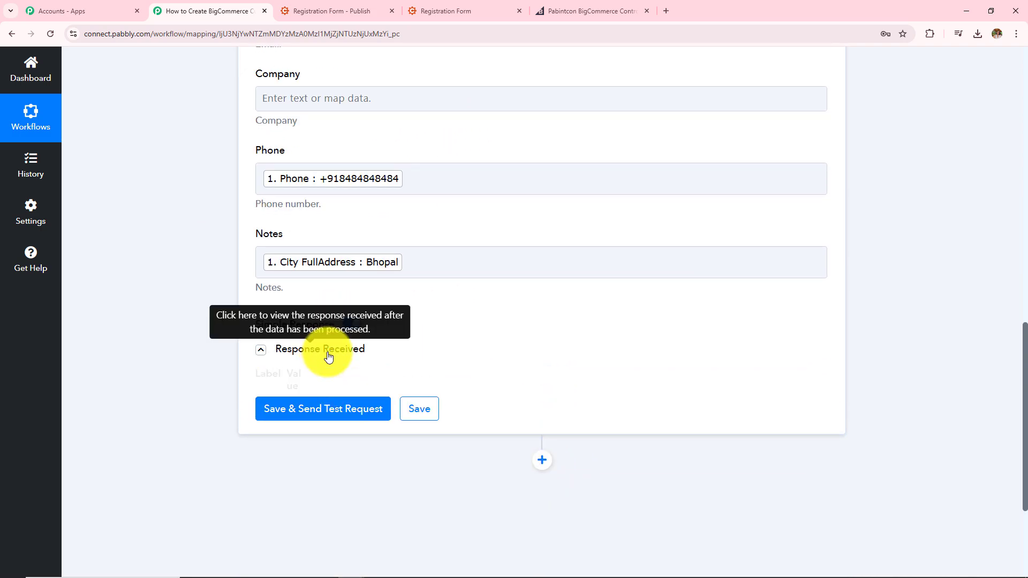
{"action": "scroll", "coordinate": [688, 255], "scroll_direction": "down", "scroll_amount": 3}
Tick Admin User, New User and Latest User in the BigCommerce customers list.
{"action": "left_click", "coordinate": [600, 11]}
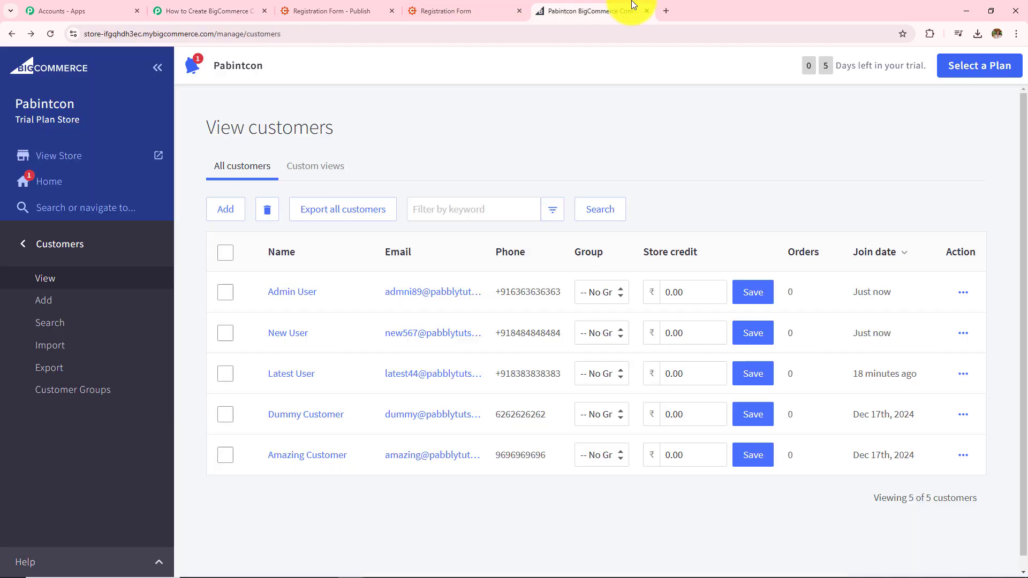
{"action": "left_click", "coordinate": [222, 293]}
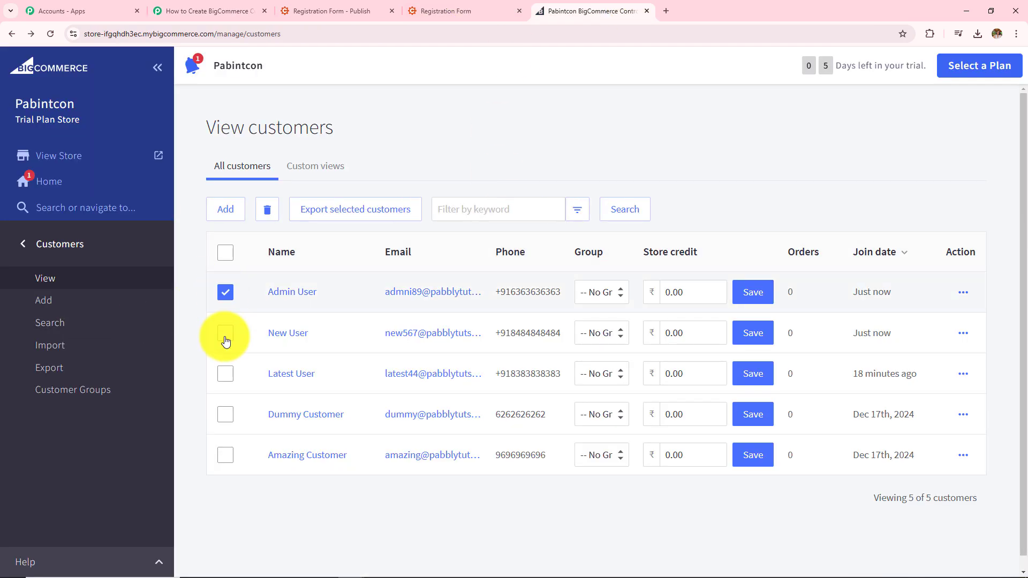
{"action": "left_click", "coordinate": [225, 333]}
{"action": "left_click", "coordinate": [225, 375]}
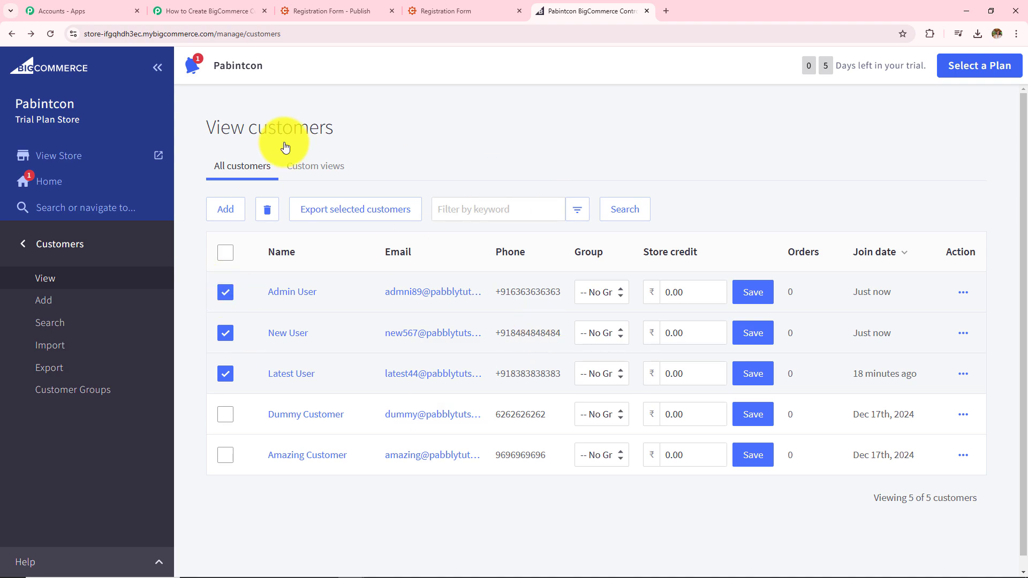
{"action": "left_click", "coordinate": [206, 11]}
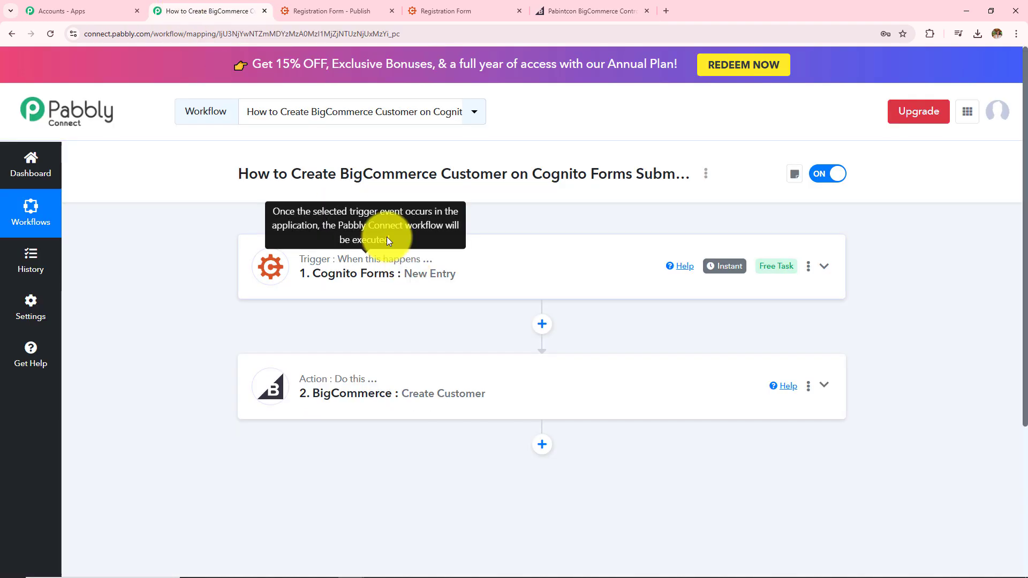